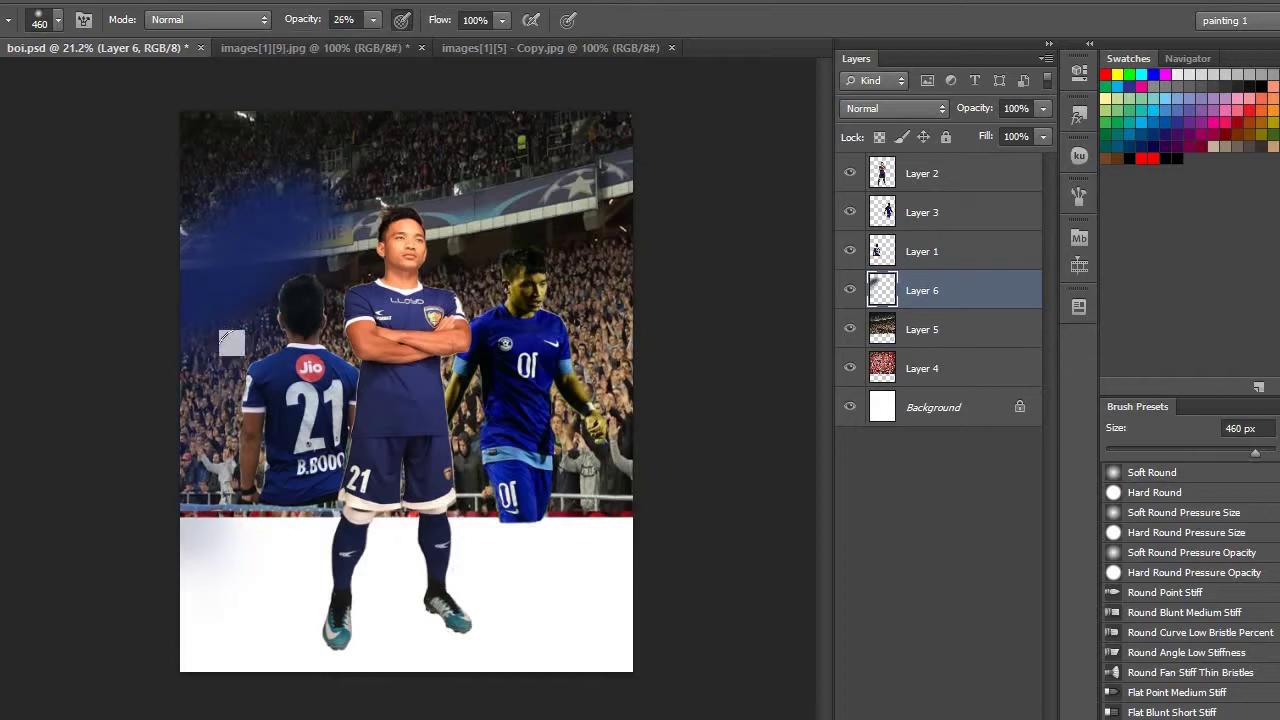
Paint the poster background dark blue on one side and dark red on the other on Layer 6 at 54% opacity
key("5")
key("4")
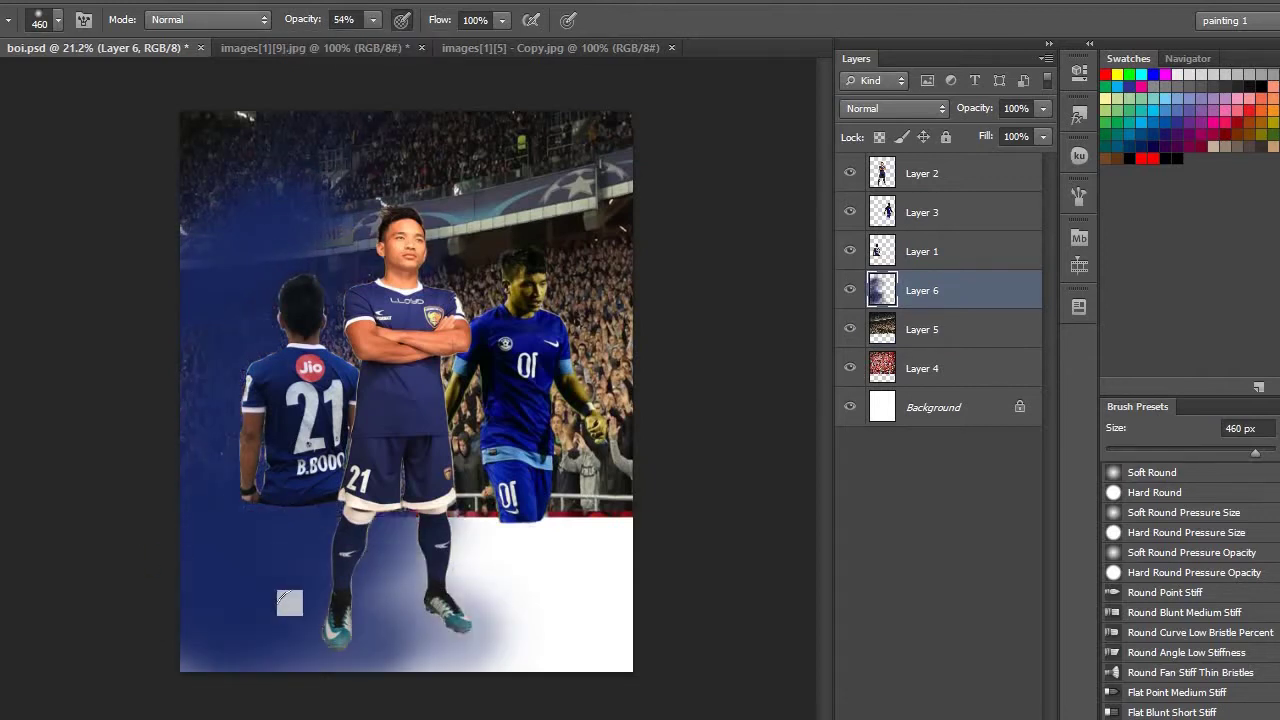
left_click_drag(545, 175, 551, 594)
key("x")
mouse_move(605, 263)
left_mouse_down()
mouse_move(560, 620)
mouse_move(402, 570)
mouse_move(330, 630)
left_mouse_up()
Pick a darker foreground colour and darken the lower part of the blue and red background on Layer 6
left_click(625, 368)
left_click(846, 144)
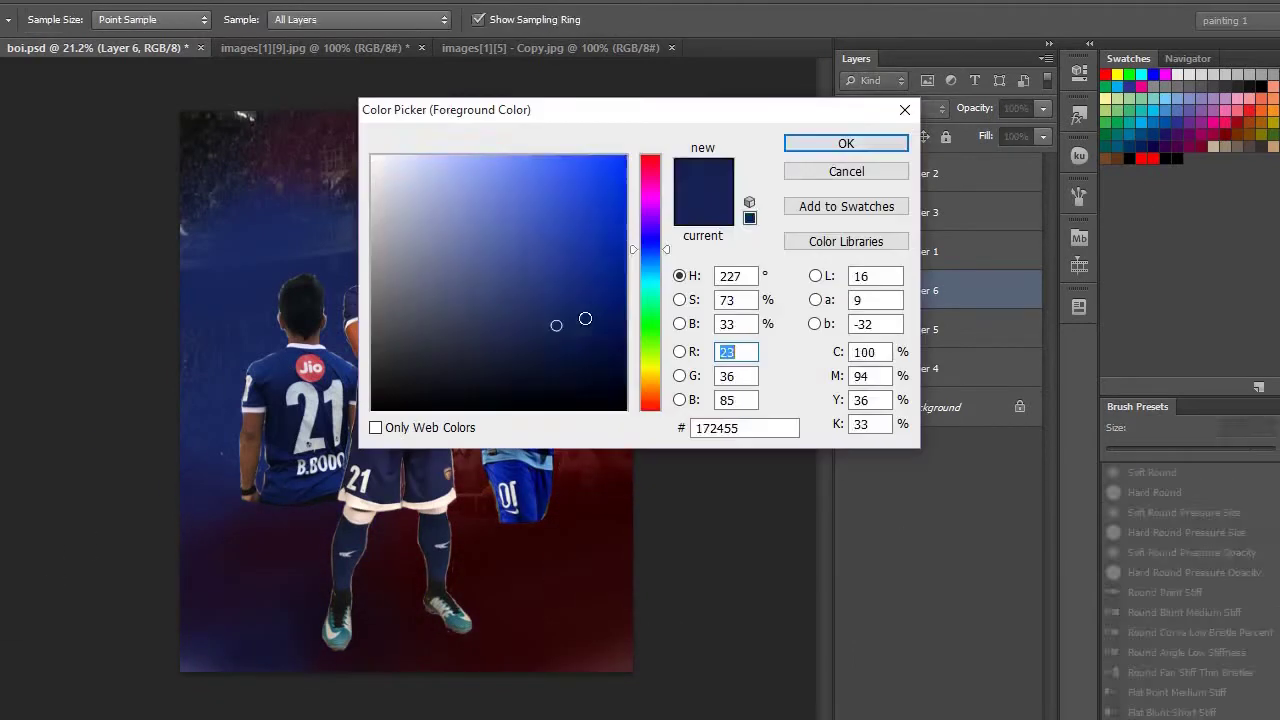
key("Return")
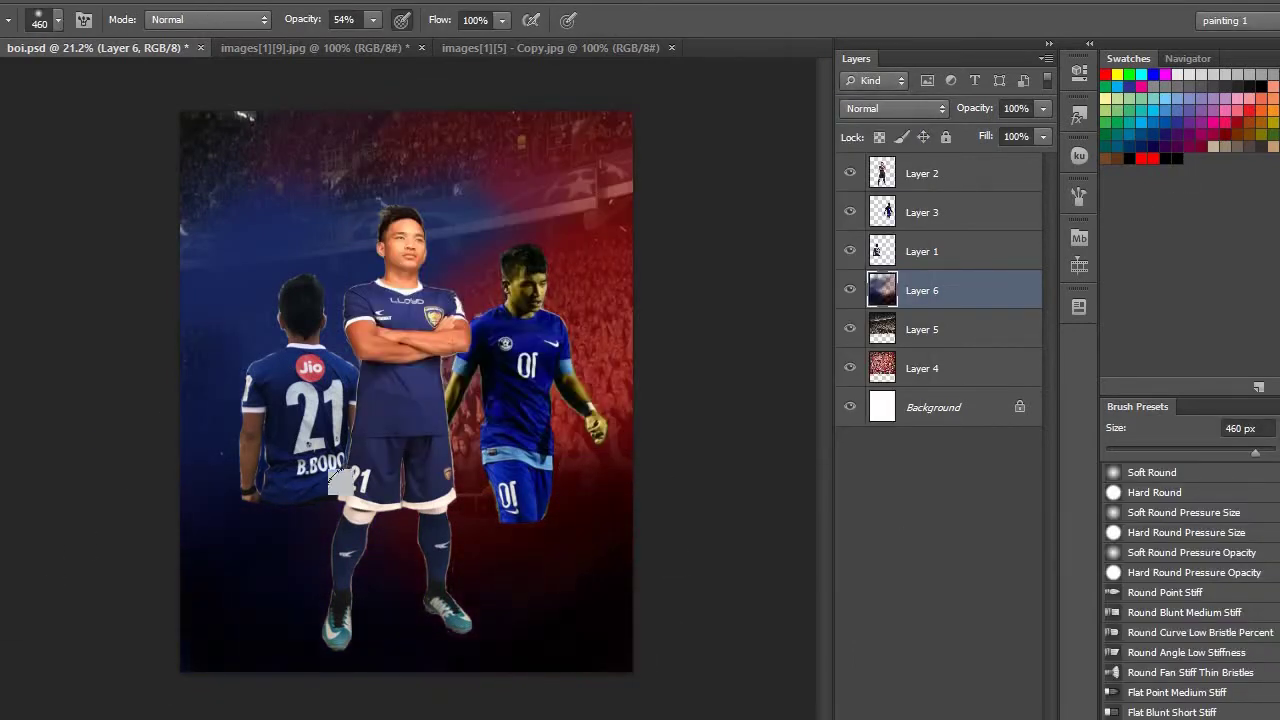
right_click(497, 584)
left_click(580, 561)
left_click_drag(330, 190, 176, 112)
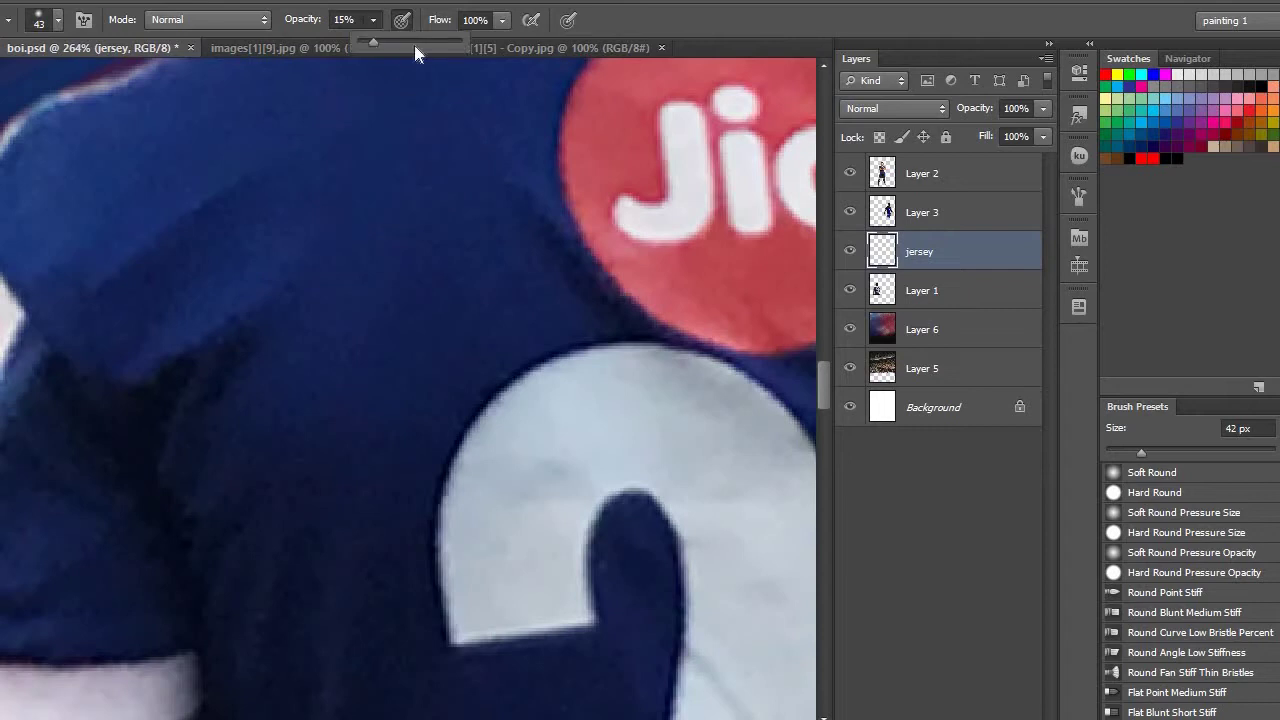
Paint smooth blue shading over the shoulder and sleeve of the number 21 shirt on the jersey layer at 100% opacity
key("0")
scroll(363, 166, "down", 2)
scroll(300, 120, "up", 4)
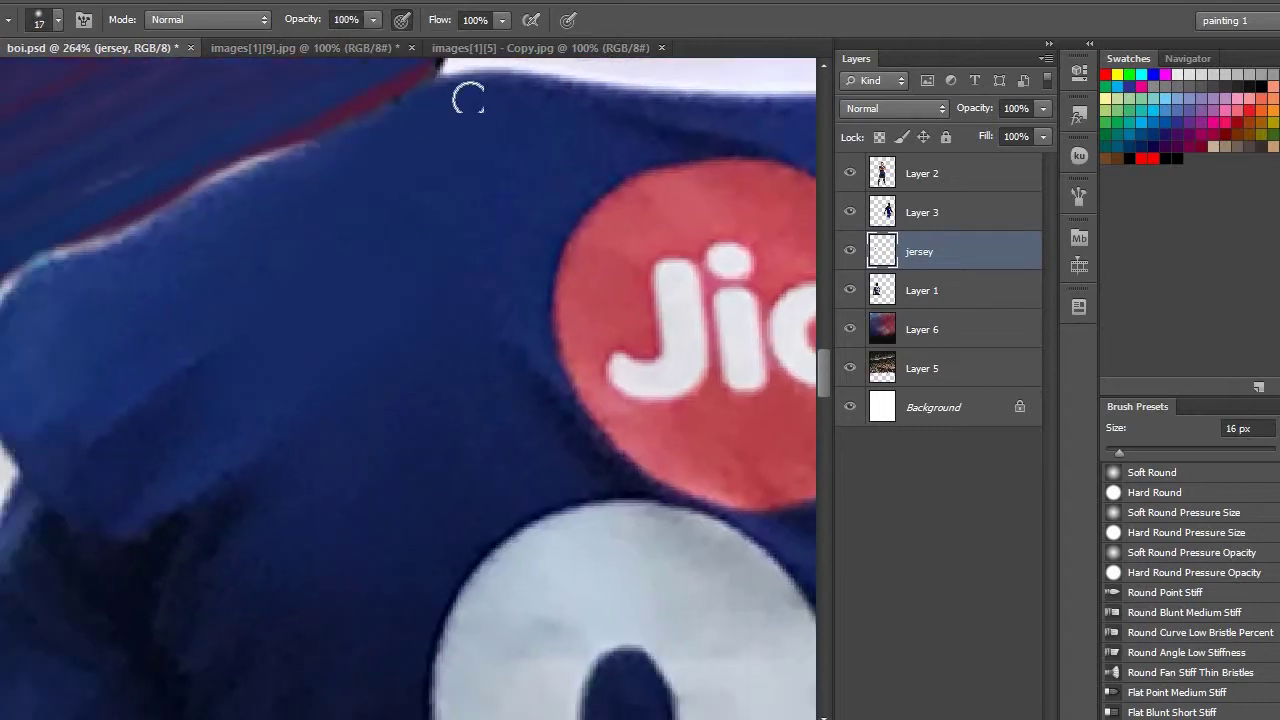
scroll(201, 155, "down", 3)
key("bracketright")
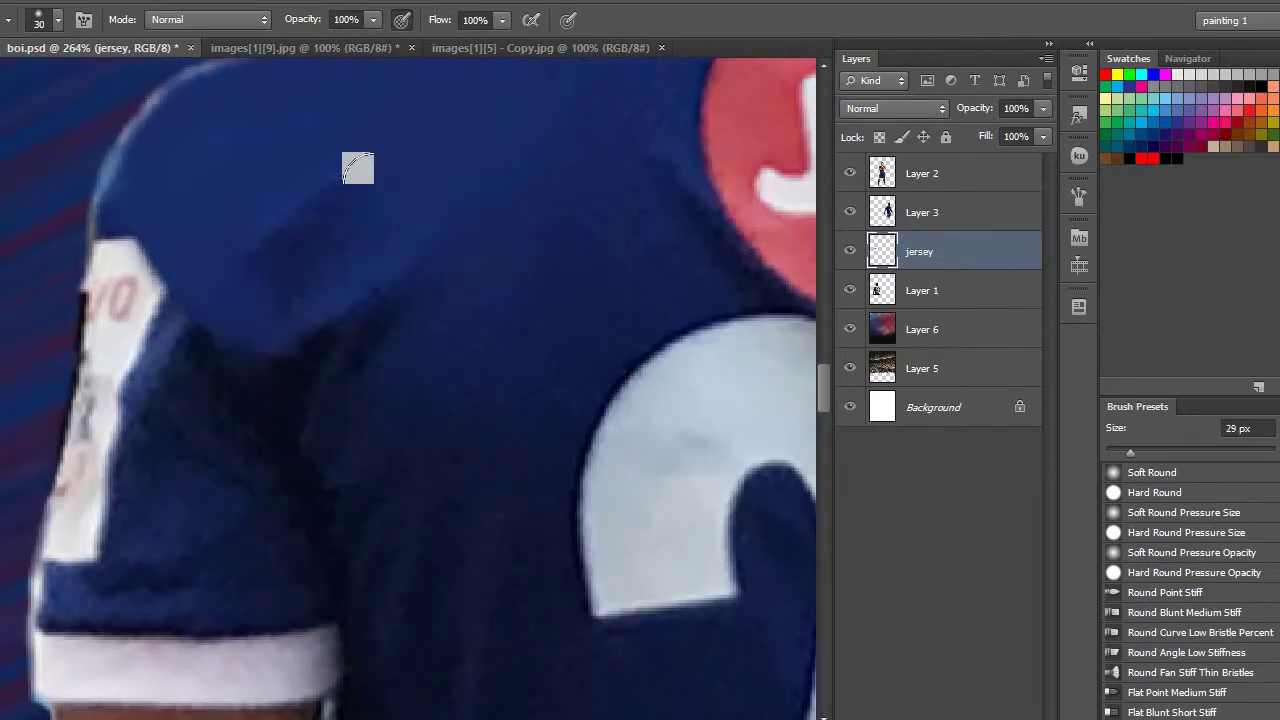
scroll(229, 300, "down", 3)
scroll(229, 300, "right", 3)
scroll(302, 314, "down", 2)
scroll(371, 309, "up", 4)
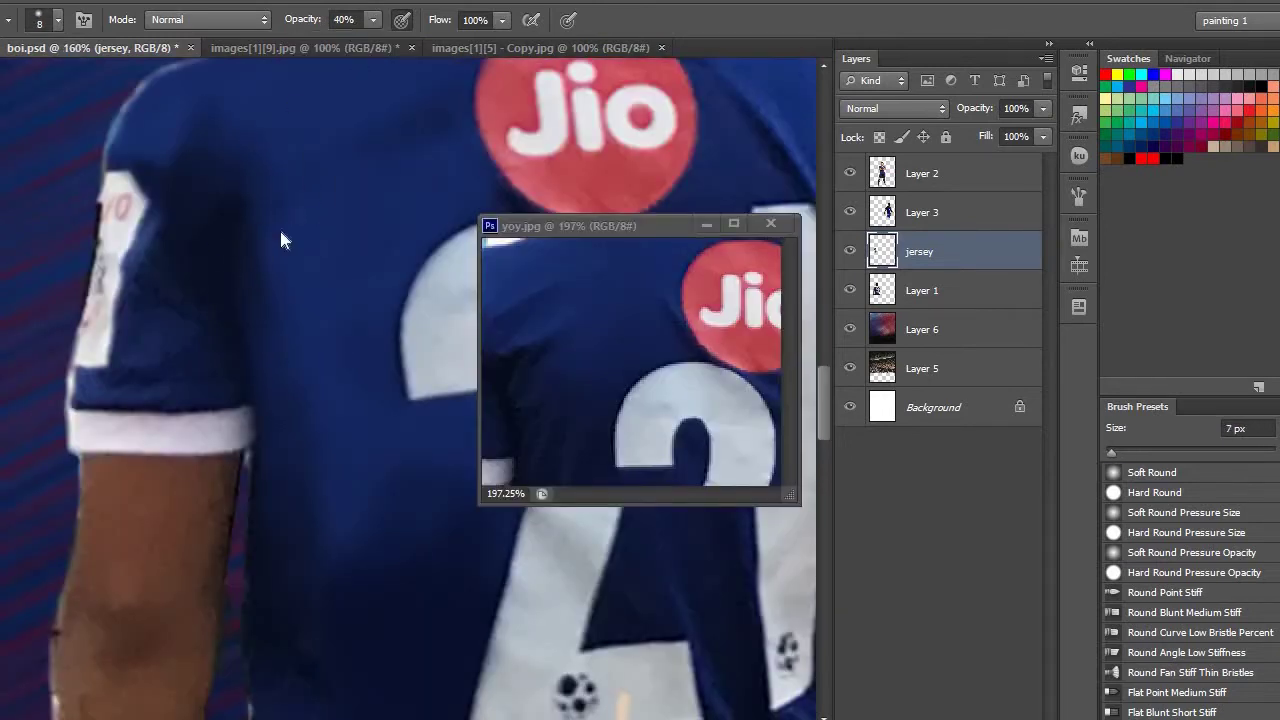
Blend the blue folds on the sleeve and back of the number 21 shirt with a 16 px brush at 40% opacity
key("bracketright")
scroll(143, 229, "down", 1)
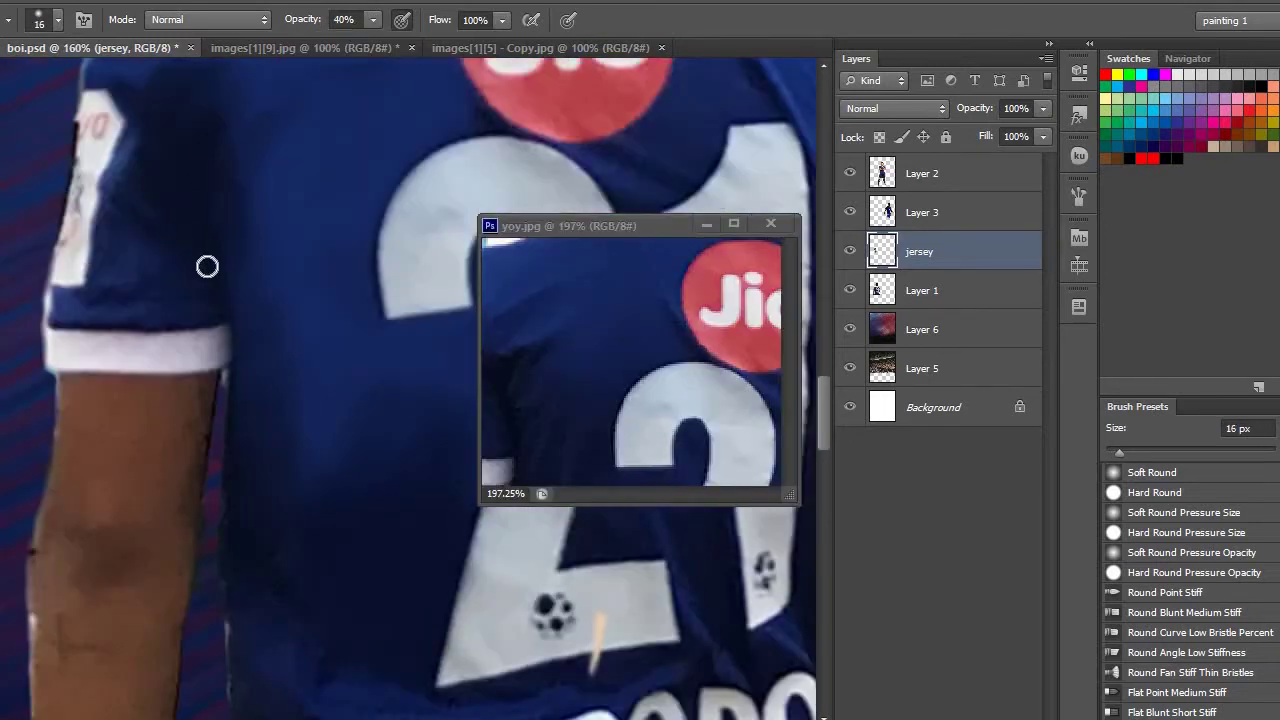
scroll(200, 220, "up", 1)
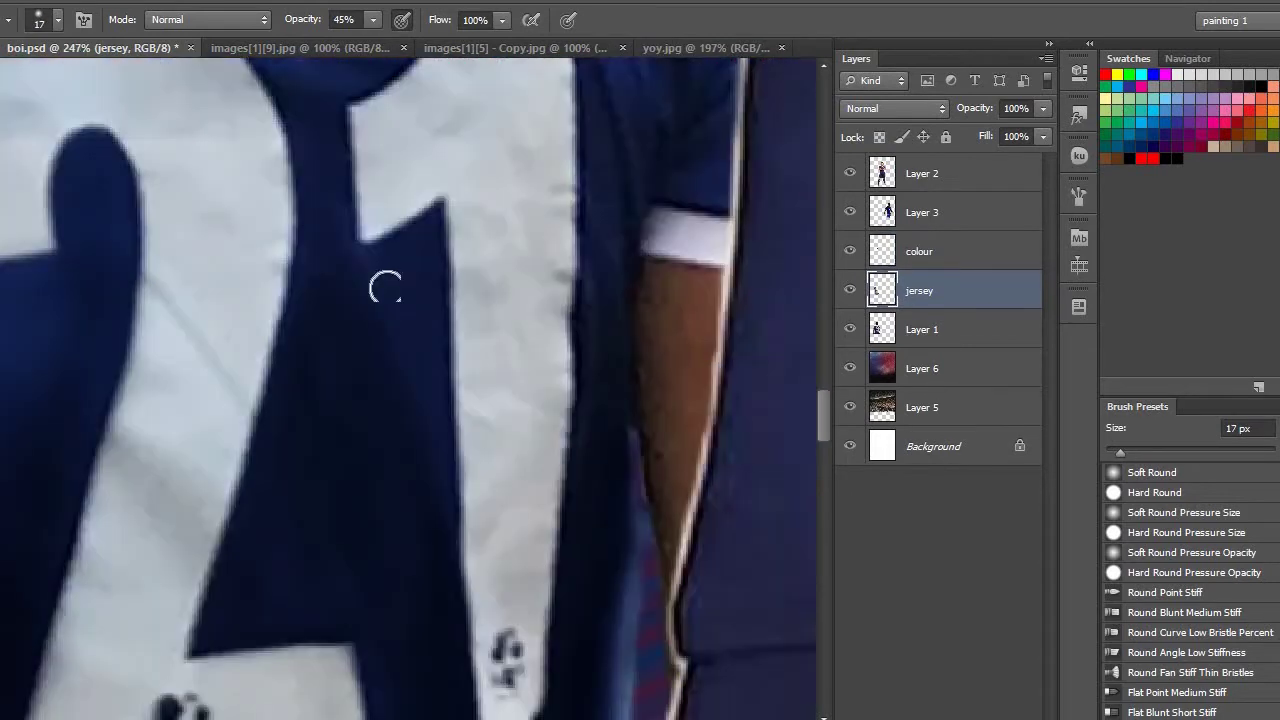
Smooth the red circle around the Jio lettering on the jersey layer with soft brush strokes at 62% opacity
scroll(386, 286, "up", 1)
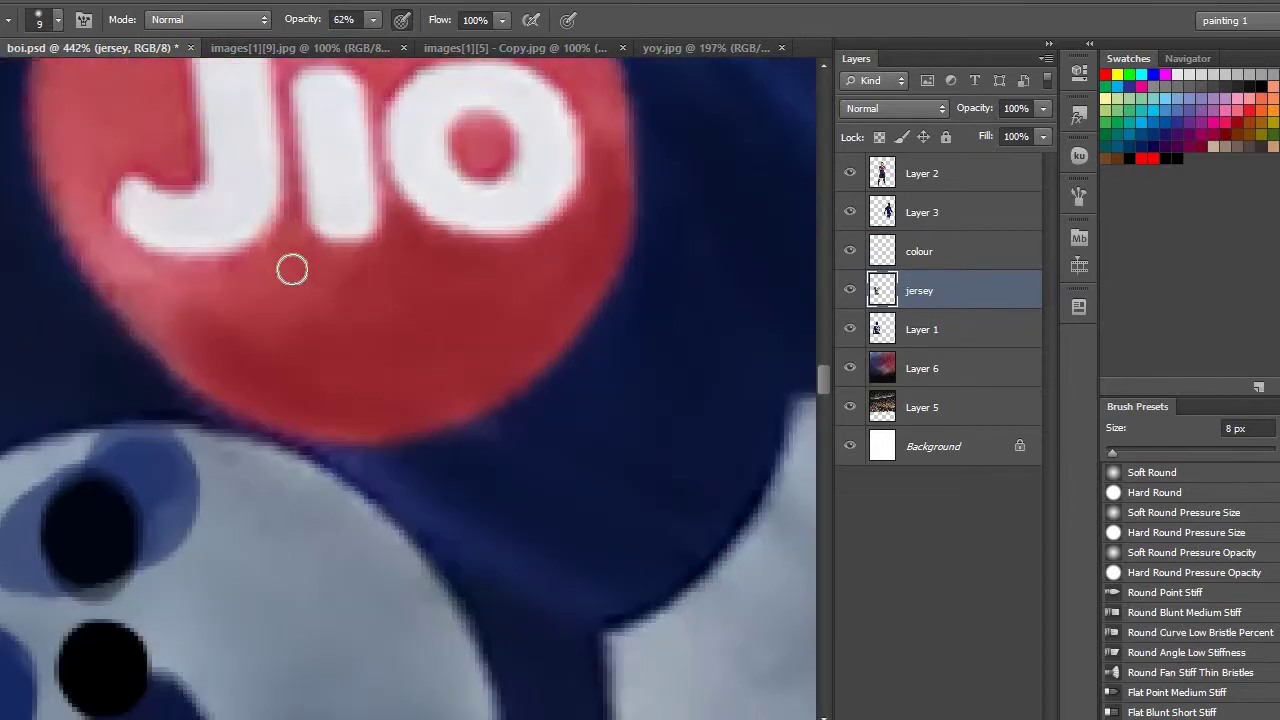
scroll(289, 269, "up", 1)
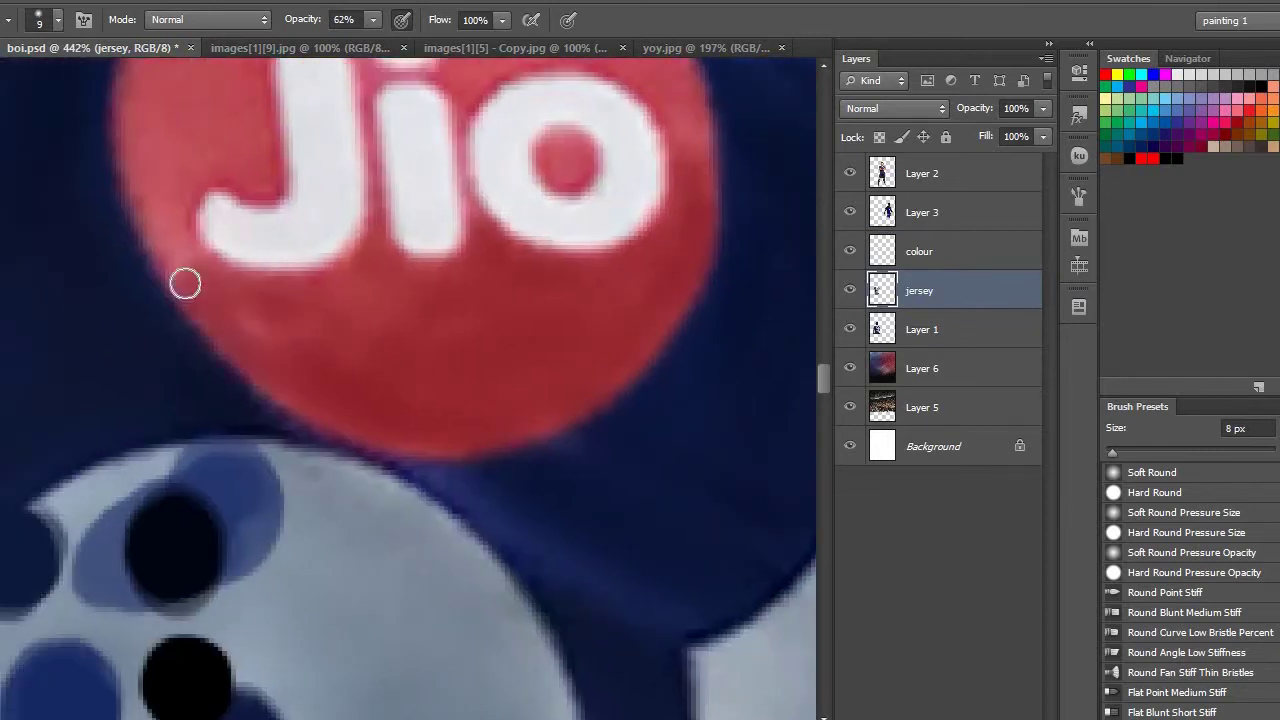
scroll(300, 337, "left", 3)
scroll(410, 300, "up", 2)
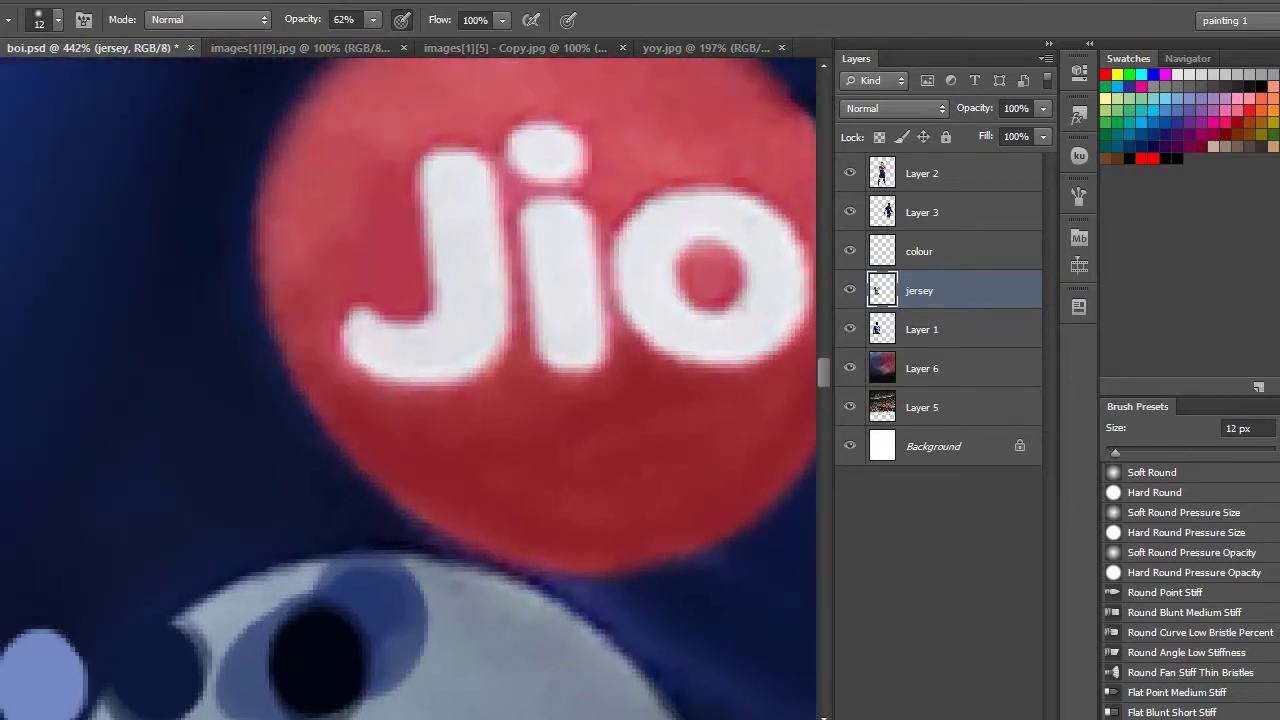
left_click_drag(337, 277, 163, 349)
key("bracketright")
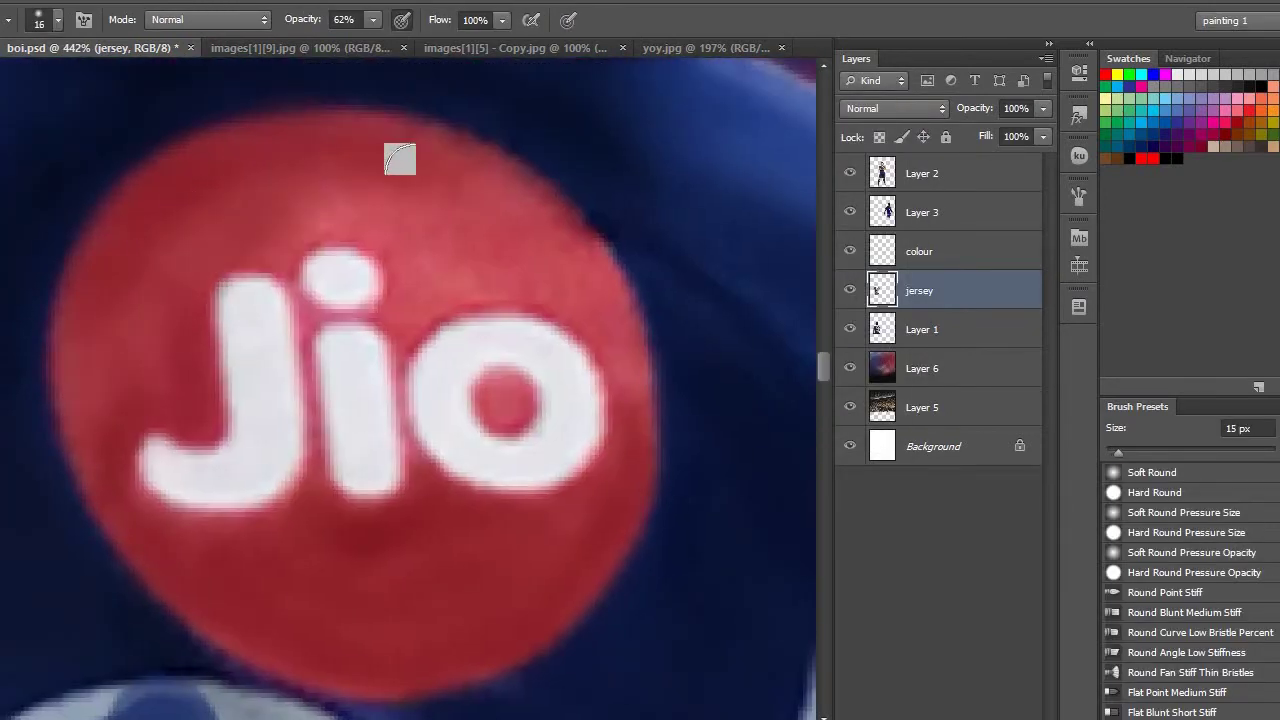
Add a new layer above the jersey layer and paint grey-violet shading on the white collar with a 10 px brush
scroll(400, 158, "down", 2)
key("ctrl+shift+alt+n")
key("bracketleft")
key("bracketleft")
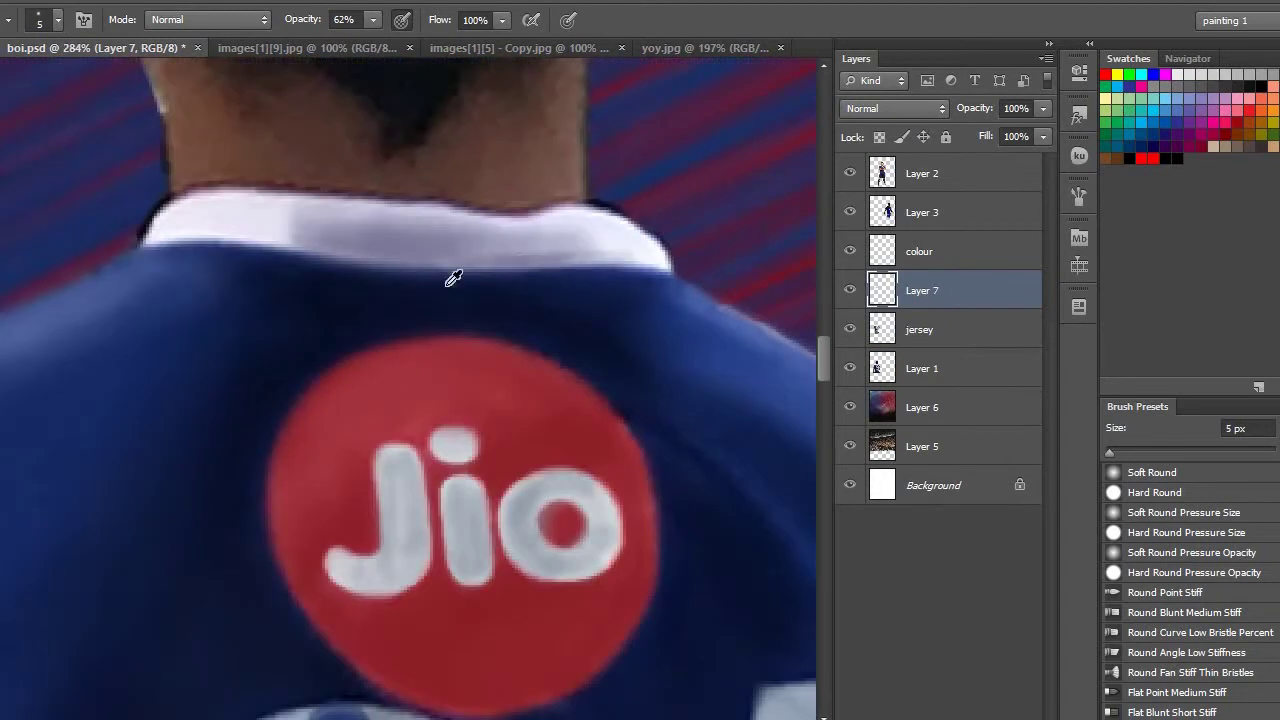
left_click_drag(408, 220, 417, 258)
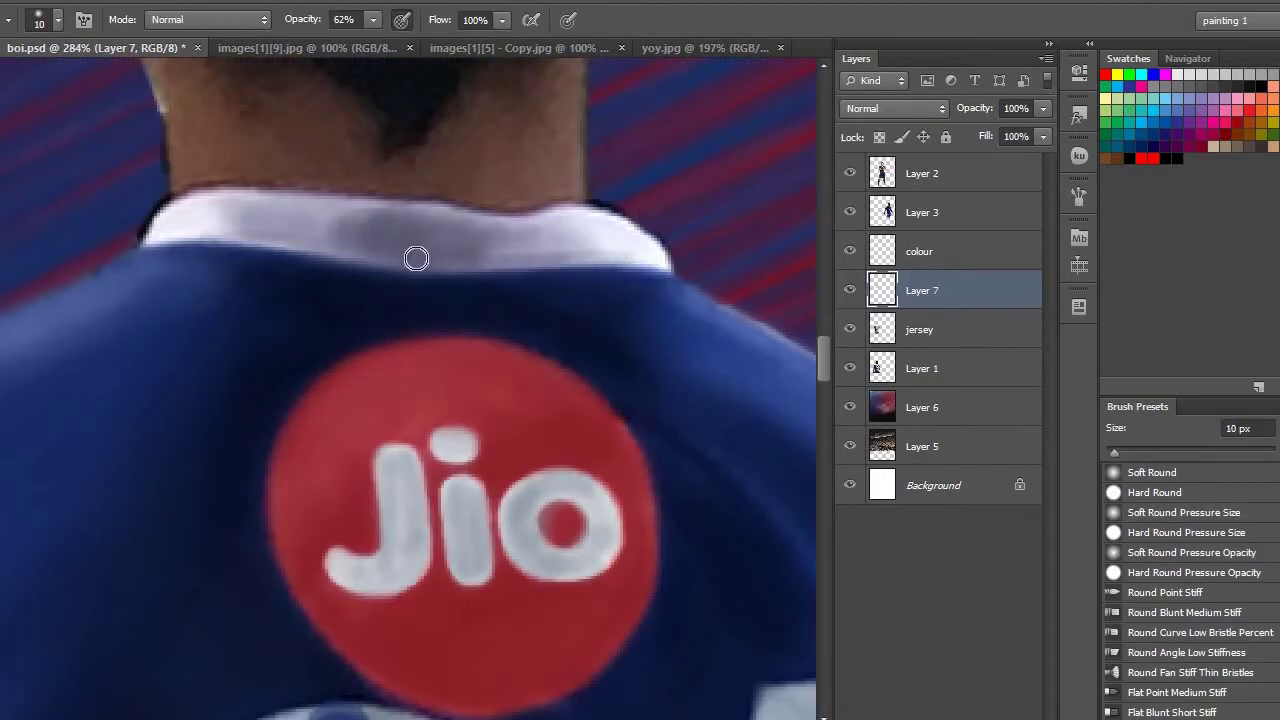
key("ctrl+minus")
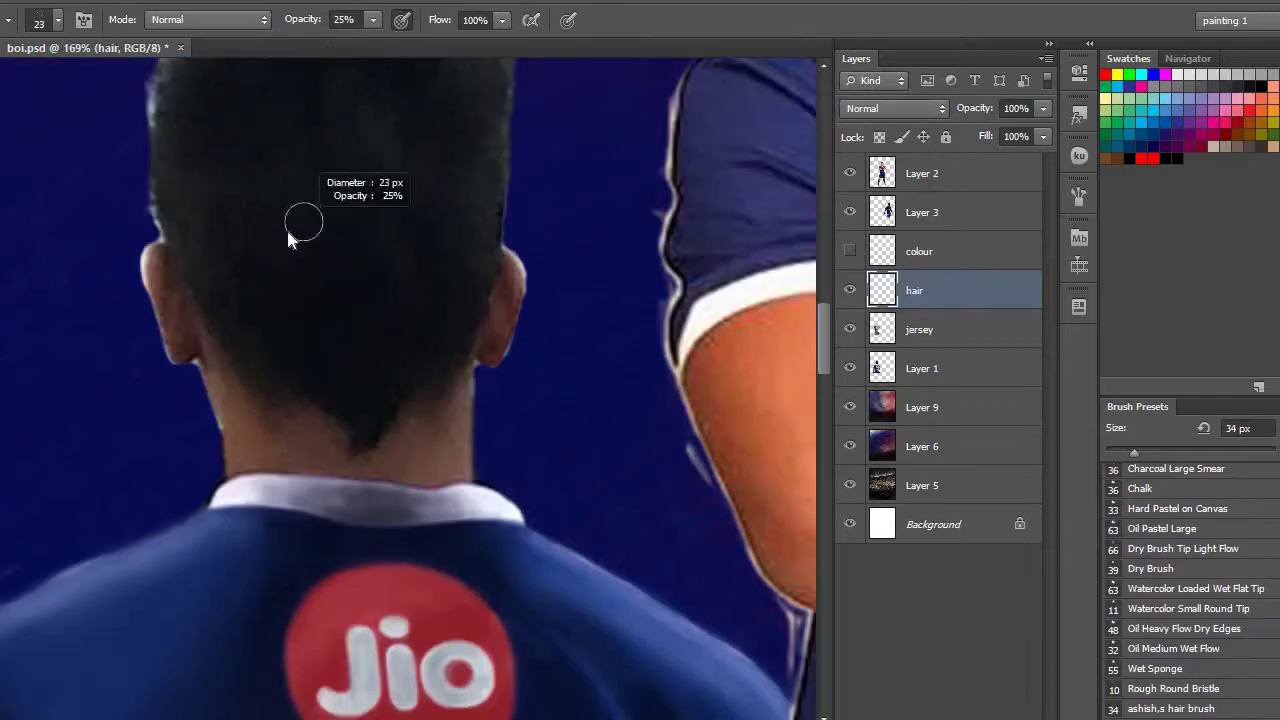
Paint the hair on the back of the head black on the hair layer with a 12 px textured brush at 100% opacity
scroll(320, 340, "up", 2)
left_click_drag(267, 289, 257, 292)
scroll(259, 244, "down", 1)
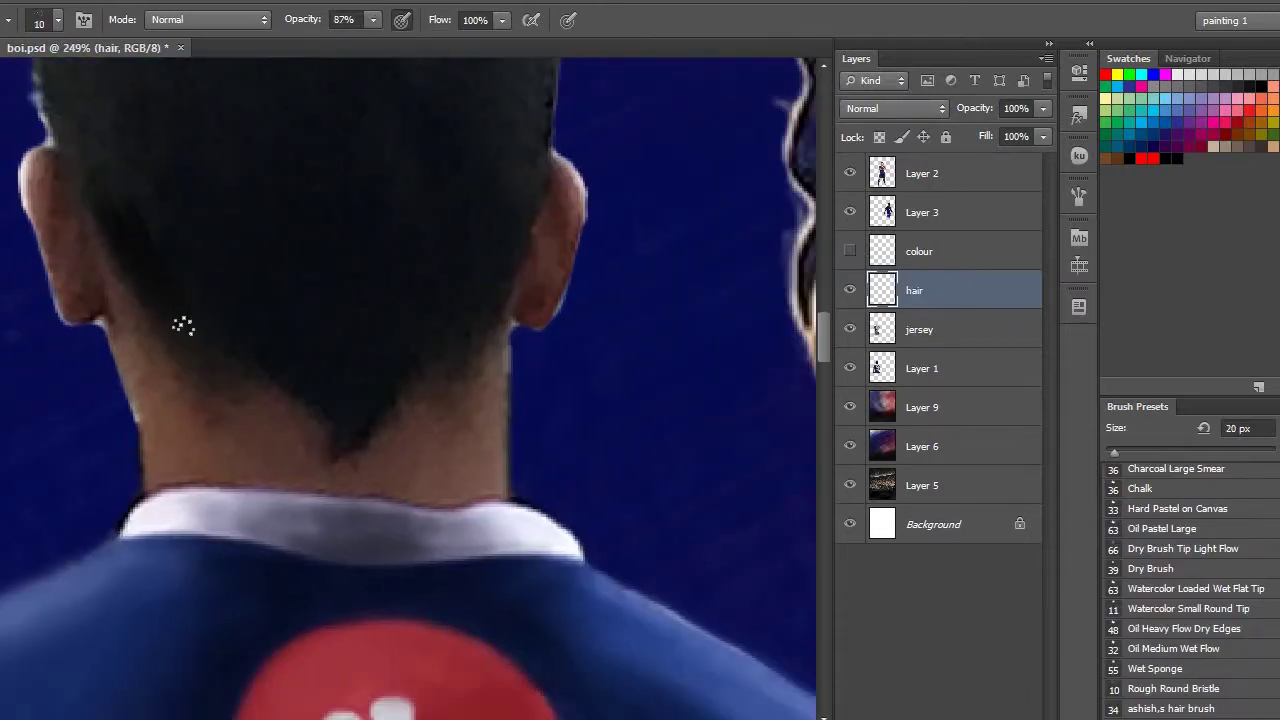
scroll(447, 346, "up", 3)
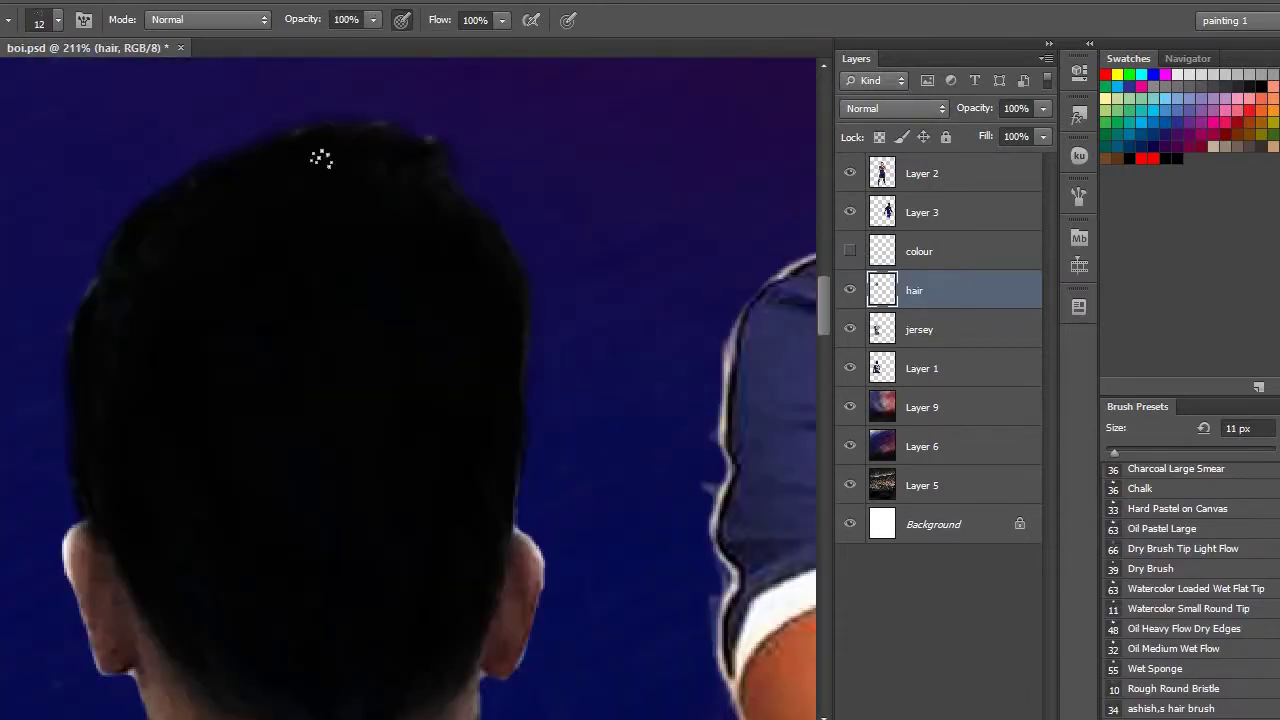
scroll(137, 314, "down", 5)
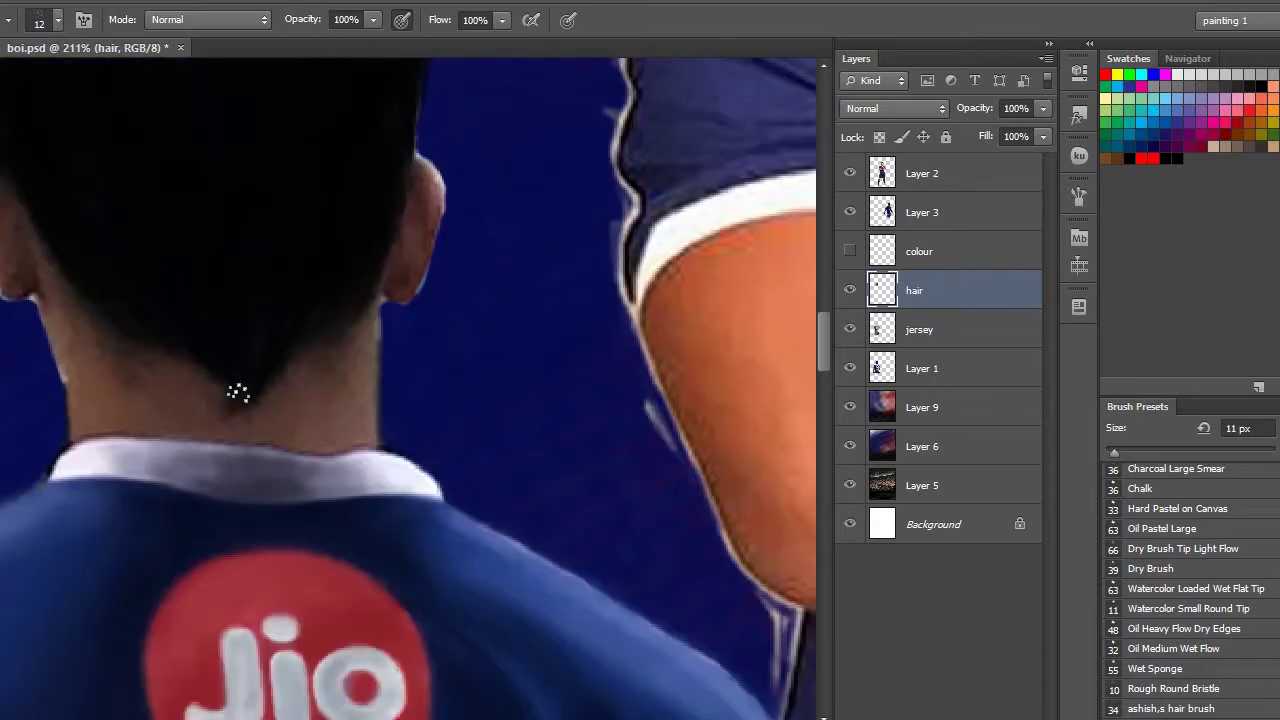
scroll(269, 305, "up", 3)
scroll(269, 223, "left", 3)
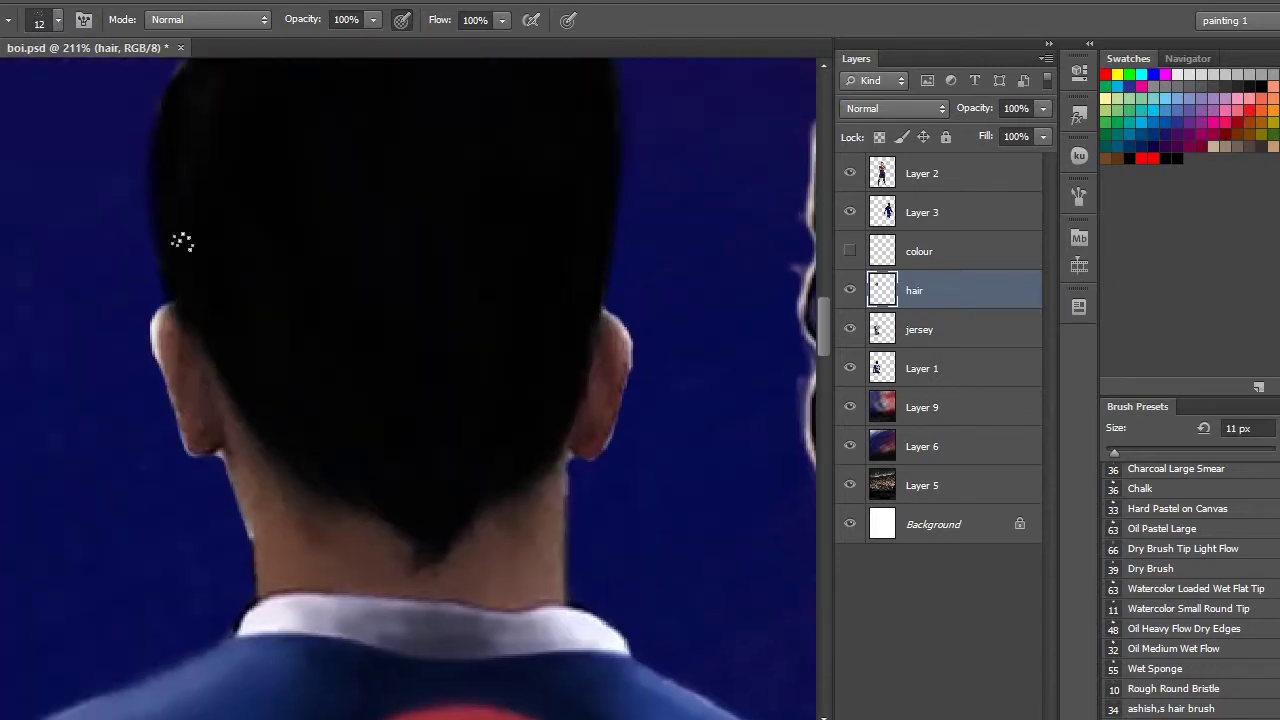
Soften the outline of the black hair around the head at 62% brush opacity
scroll(177, 240, "up", 2)
key("6")
key("2")
scroll(390, 135, "down", 3)
scroll(257, 400, "right", 3)
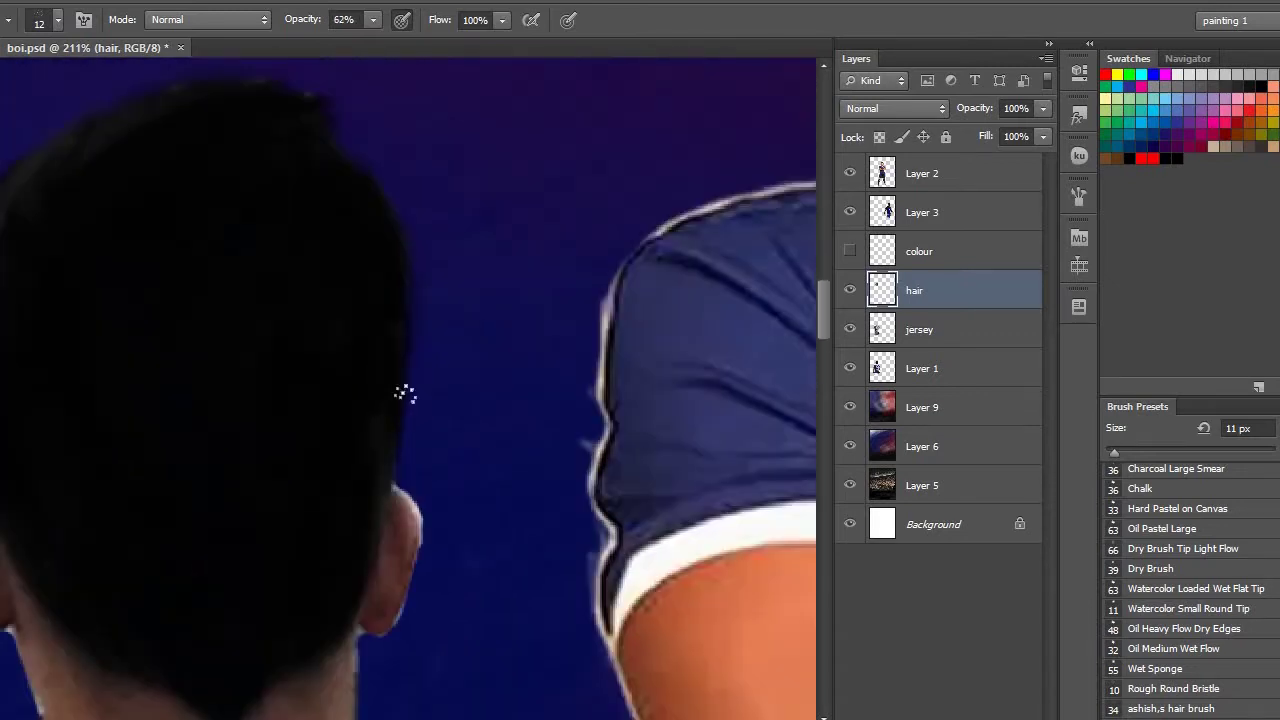
scroll(406, 391, "up", 3)
scroll(237, 153, "down", 3)
scroll(237, 153, "left", 3)
scroll(177, 197, "right", 1)
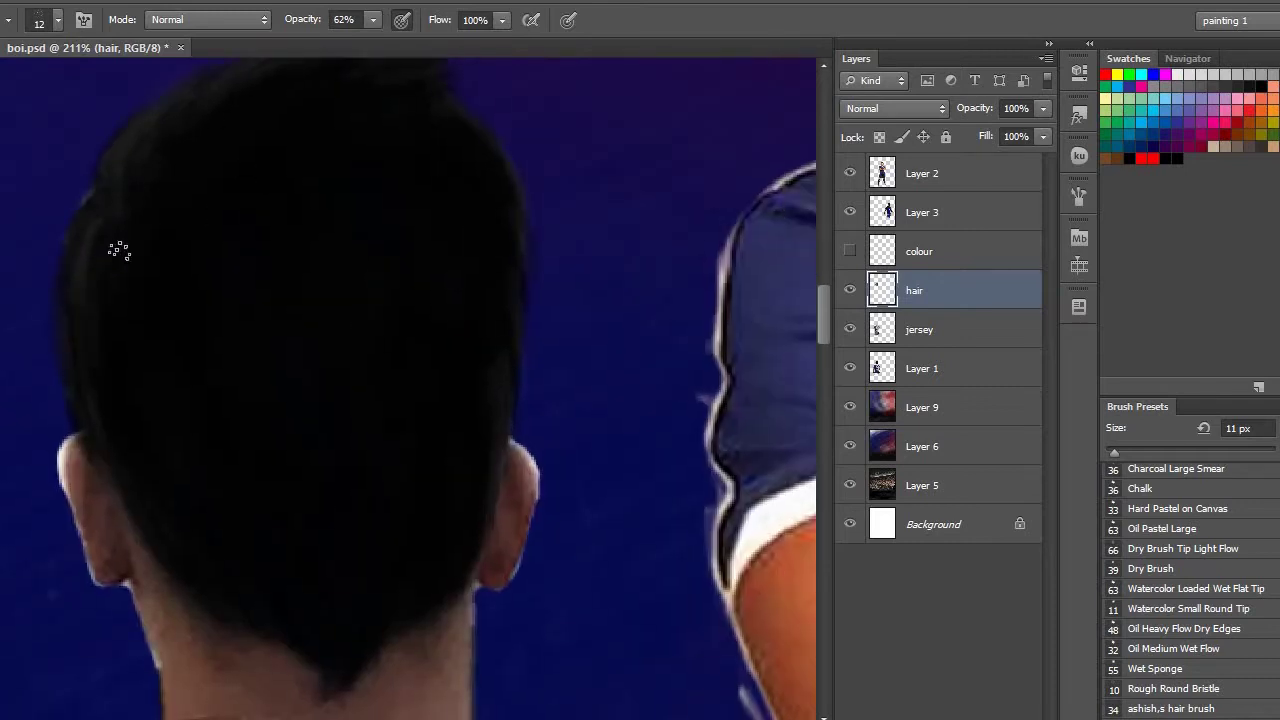
Refine the hair edges with a smaller brush at 63% opacity
scroll(117, 251, "down", 2)
scroll(460, 166, "up", 2)
key("bracketleft")
key("bracketleft")
key("bracketleft")
key("bracketleft")
key("bracketleft")
key("6")
key("3")
scroll(399, 293, "right", 3)
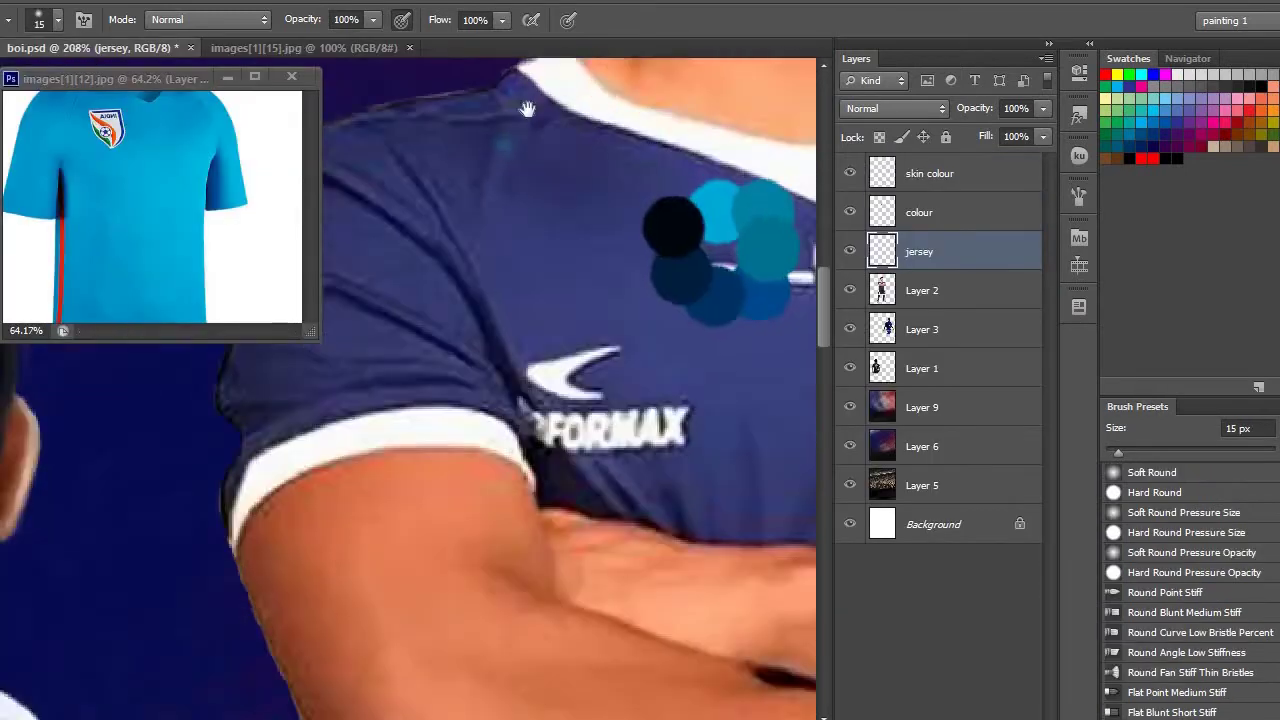
Paint the central player's collar and shoulder edge cyan on the jersey layer at 100% opacity
scroll(569, 264, "up", 3)
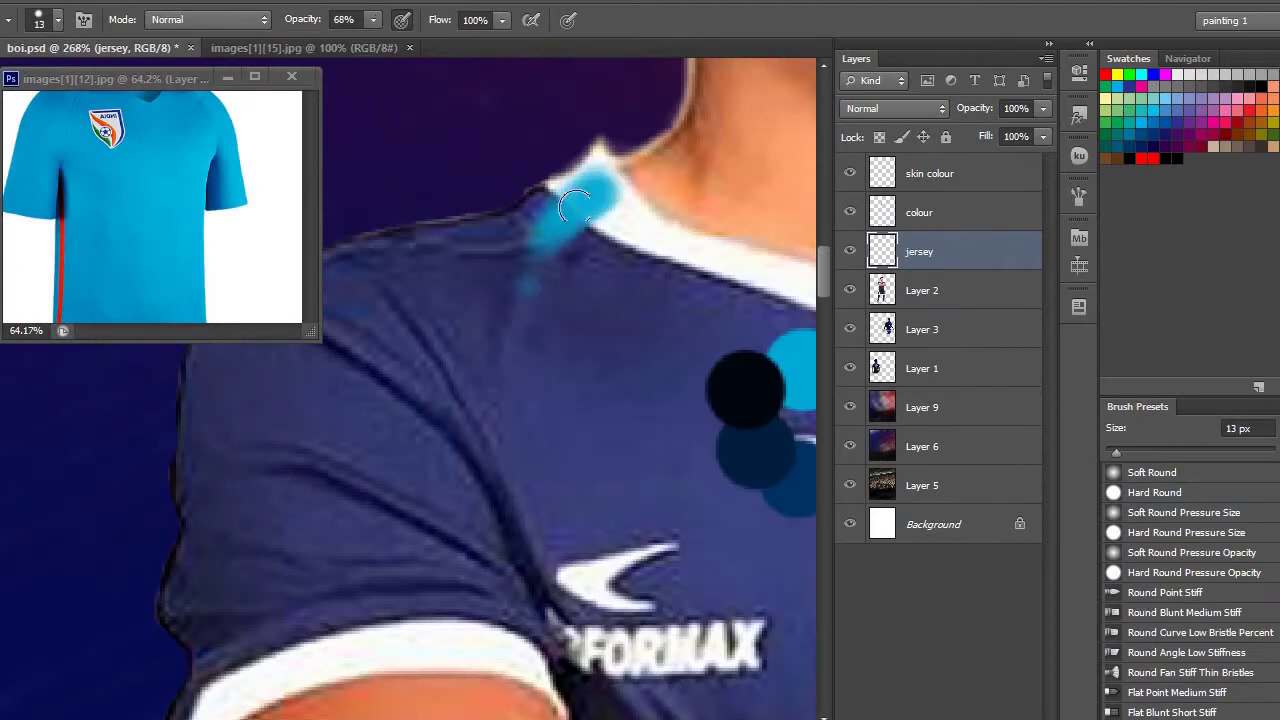
scroll(597, 232, "down", 3)
key("0")
left_click_drag(737, 206, 574, 169)
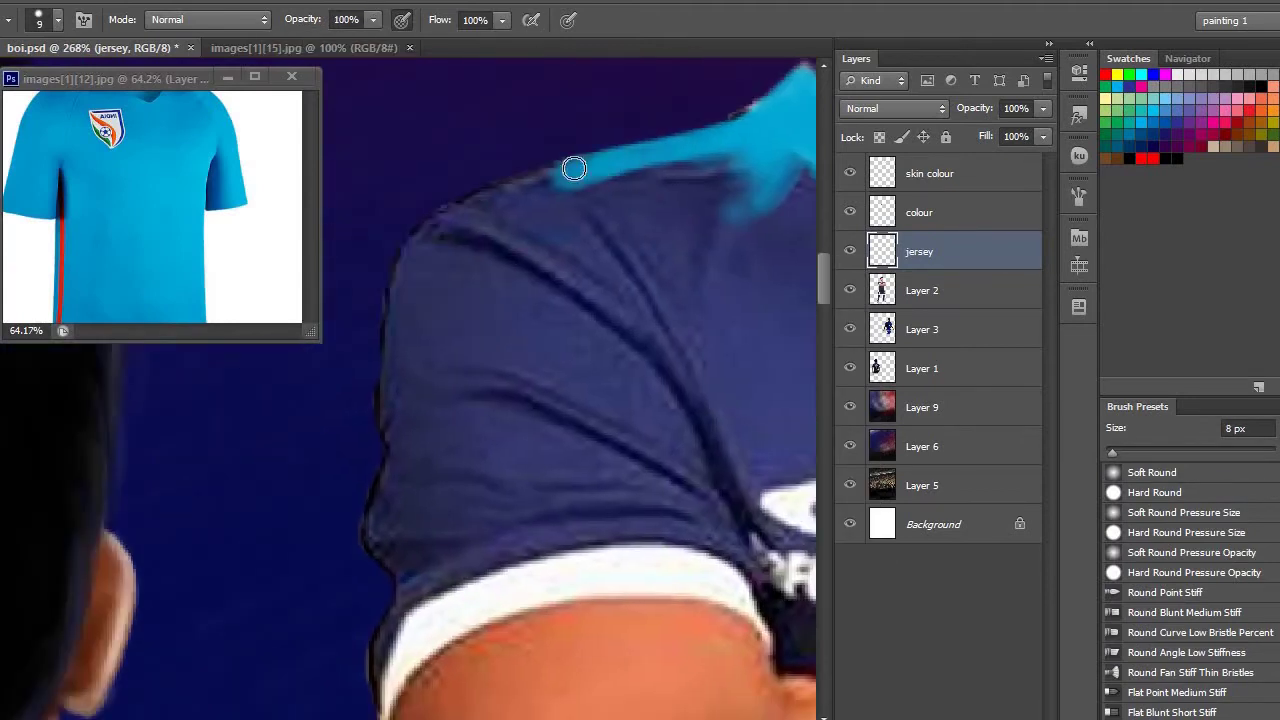
scroll(660, 176, "up", 3)
mouse_move(500, 194)
left_mouse_down()
mouse_move(477, 407)
mouse_move(463, 359)
mouse_move(510, 241)
mouse_move(525, 276)
mouse_move(551, 148)
mouse_move(627, 222)
left_mouse_up()
scroll(491, 337, "down", 3)
Enlarge the brush and fill the central player's sleeve and white cuff with cyan down to the upper arm
scroll(544, 288, "down", 2)
key("bracketright")
key("bracketright")
key("bracketright")
key("bracketright")
key("bracketright")
scroll(627, 222, "down", 3)
scroll(474, 397, "up", 2)
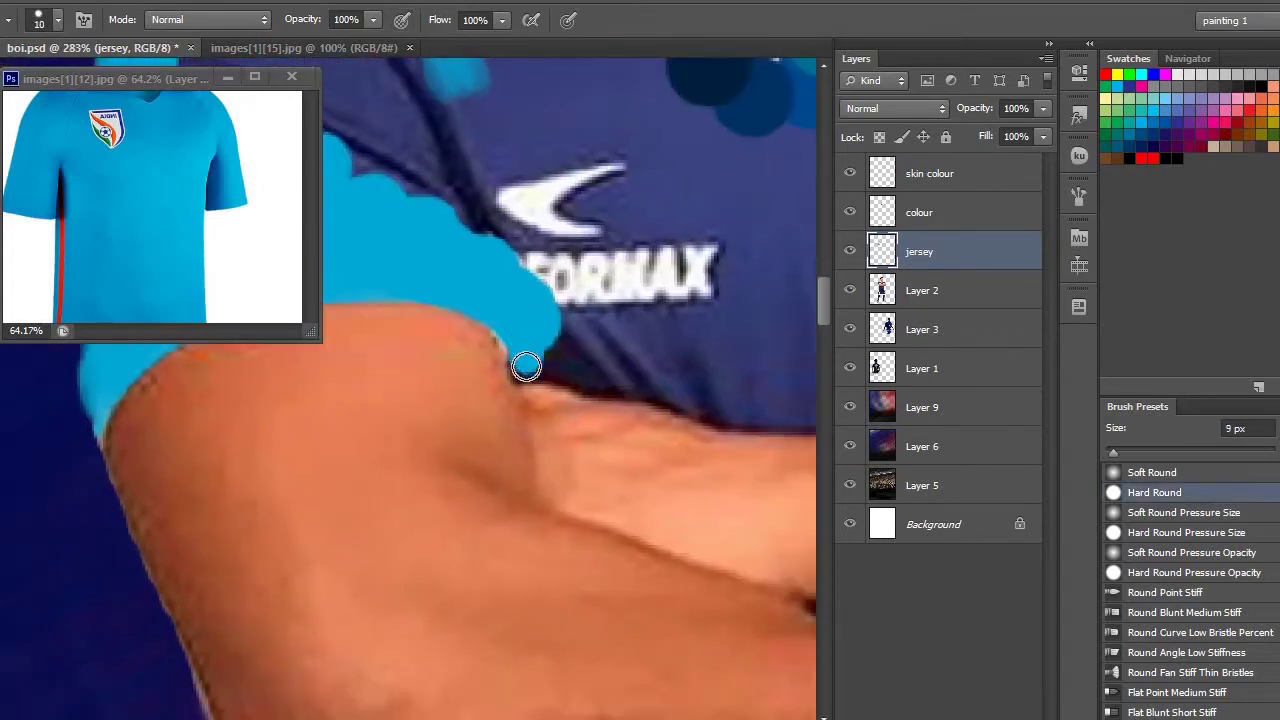
Extend the solid cyan from the sleeve onto the chest above the folded arms with a larger brush
key("bracketright")
key("bracketright")
key("bracketright")
key("bracketright")
key("bracketright")
scroll(543, 271, "up", 3)
scroll(603, 340, "up", 3)
Paint a cyan edge along the top of the folded forearm up to the club crest with a 12 px brush
key("bracketleft")
key("bracketleft")
key("bracketleft")
key("bracketleft")
key("bracketleft")
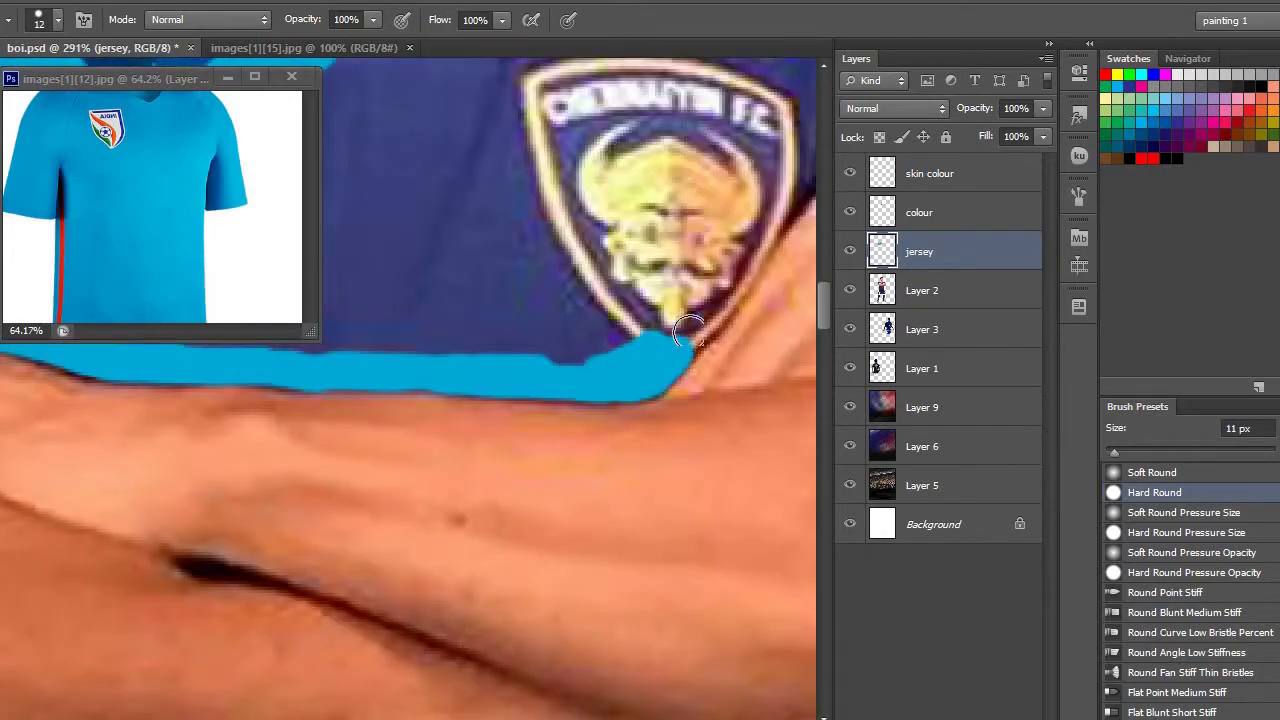
left_click_drag(490, 392, 697, 157)
Cover the club crest and outline the other shoulder, sleeve and fingers in cyan with a smaller hard brush
scroll(575, 238, "up", 2)
key("bracketleft")
key("bracketleft")
key("bracketleft")
key("bracketleft")
key("bracketleft")
key("bracketleft")
scroll(416, 238, "down", 4)
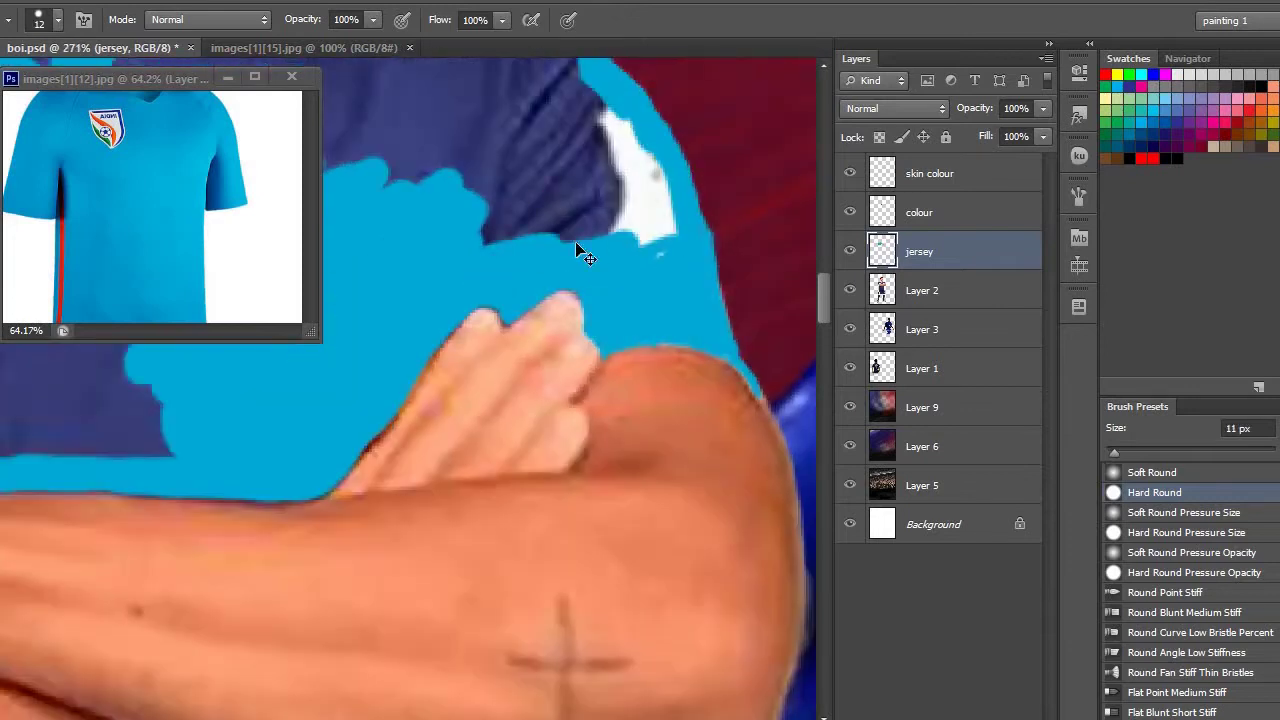
Fill the shirt below the folded arms with solid cyan using a hard 22 px brush
scroll(489, 174, "up", 2)
key("bracketright")
key("bracketright")
key("bracketright")
key("bracketright")
key("bracketright")
key("bracketright")
key("bracketright")
key("bracketright")
scroll(489, 174, "down", 2)
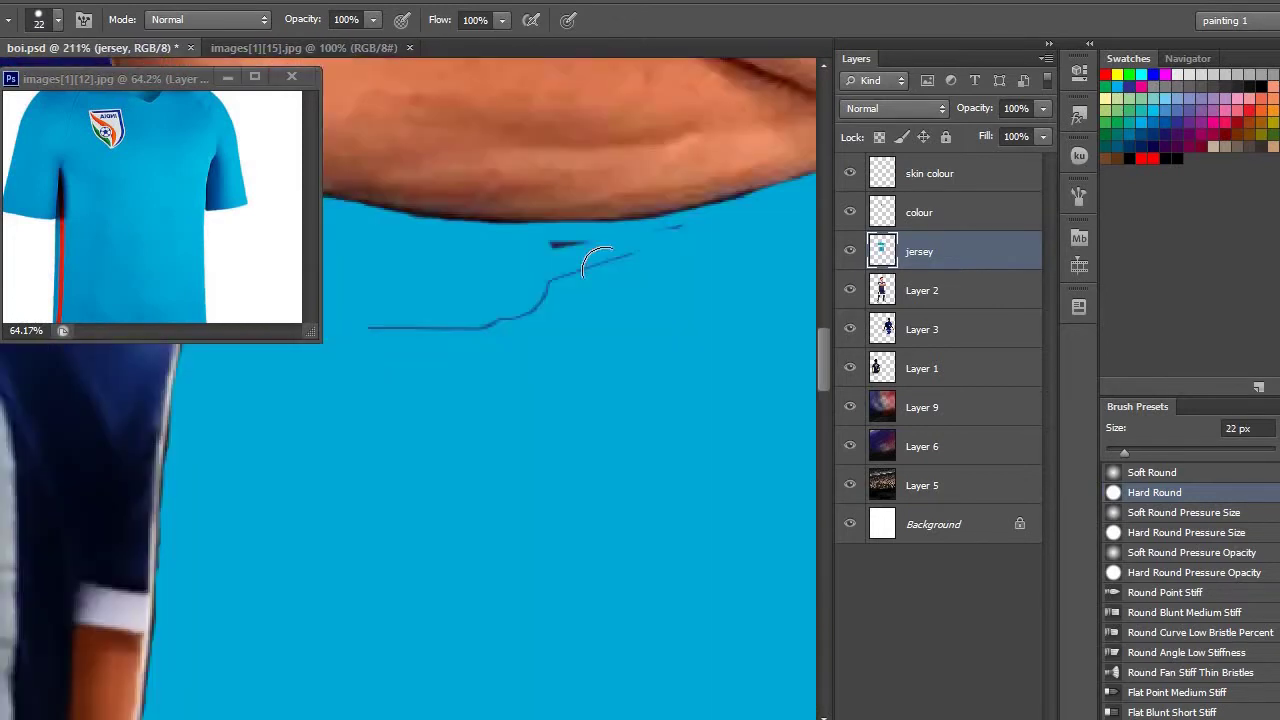
Cover the remaining gaps in the cyan shirt and paint a dark teal fold along the sleeve seam
scroll(560, 228, "up", 2)
key("bracketleft")
key("bracketleft")
key("bracketleft")
key("bracketleft")
key("bracketleft")
scroll(560, 228, "down", 2)
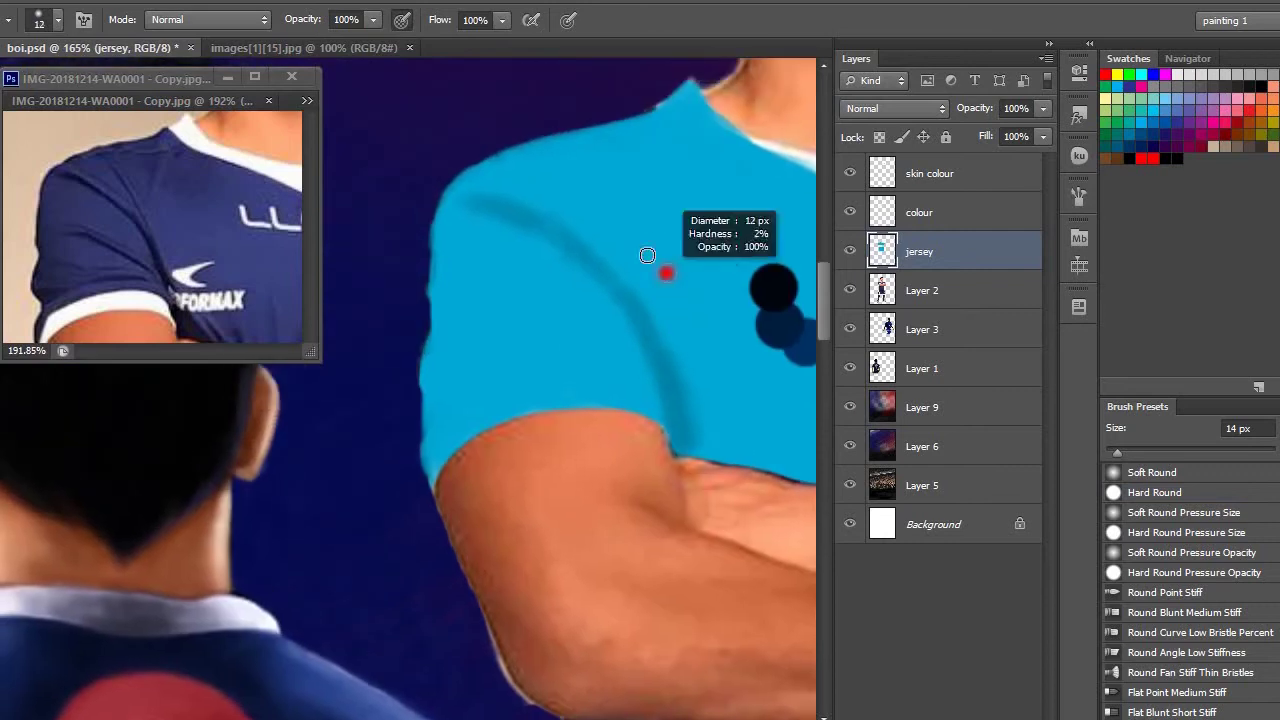
Paint thin teal fold lines across the cyan sleeve with a soft 10 px brush, following the reference photo
scroll(560, 228, "right", 2)
key("bracketleft")
key("bracketleft")
key("bracketleft")
key("bracketleft")
key("bracketleft")
scroll(650, 289, "left", 2)
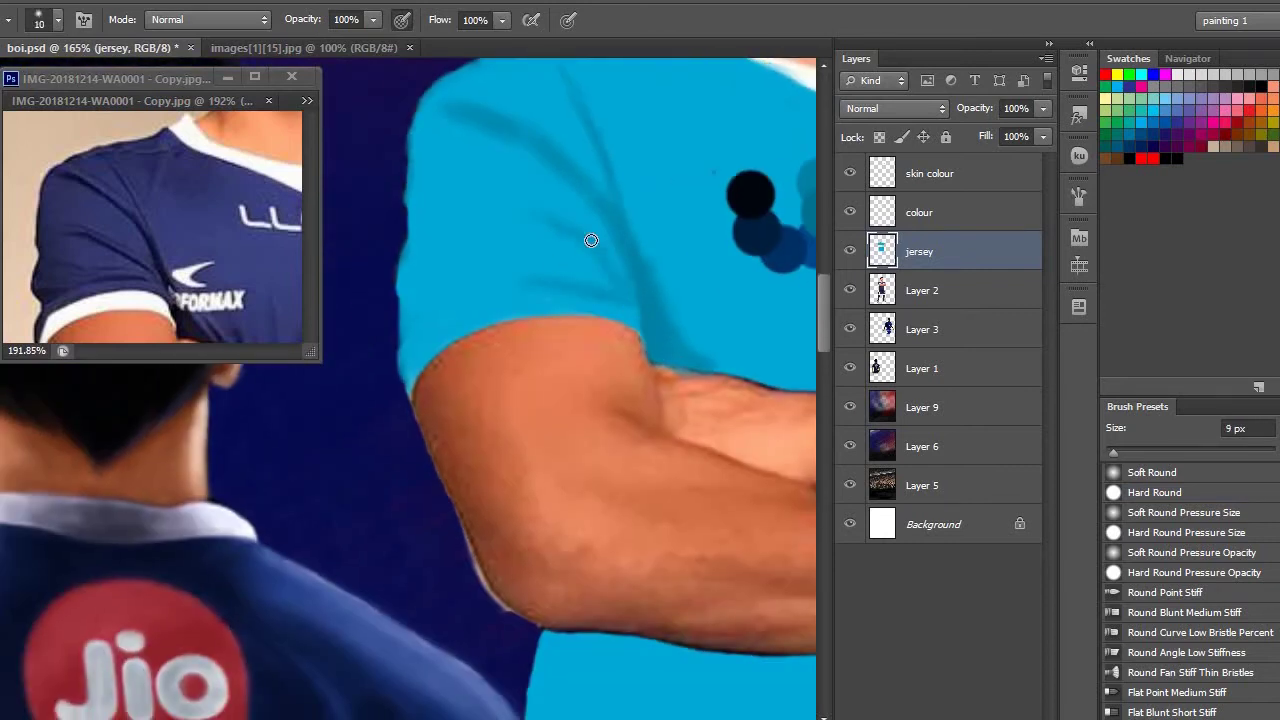
Build up soft blue shading across the chest of the cyan shirt with a 53 px brush at 18% opacity
scroll(620, 263, "right", 4)
scroll(572, 372, "down", 3)
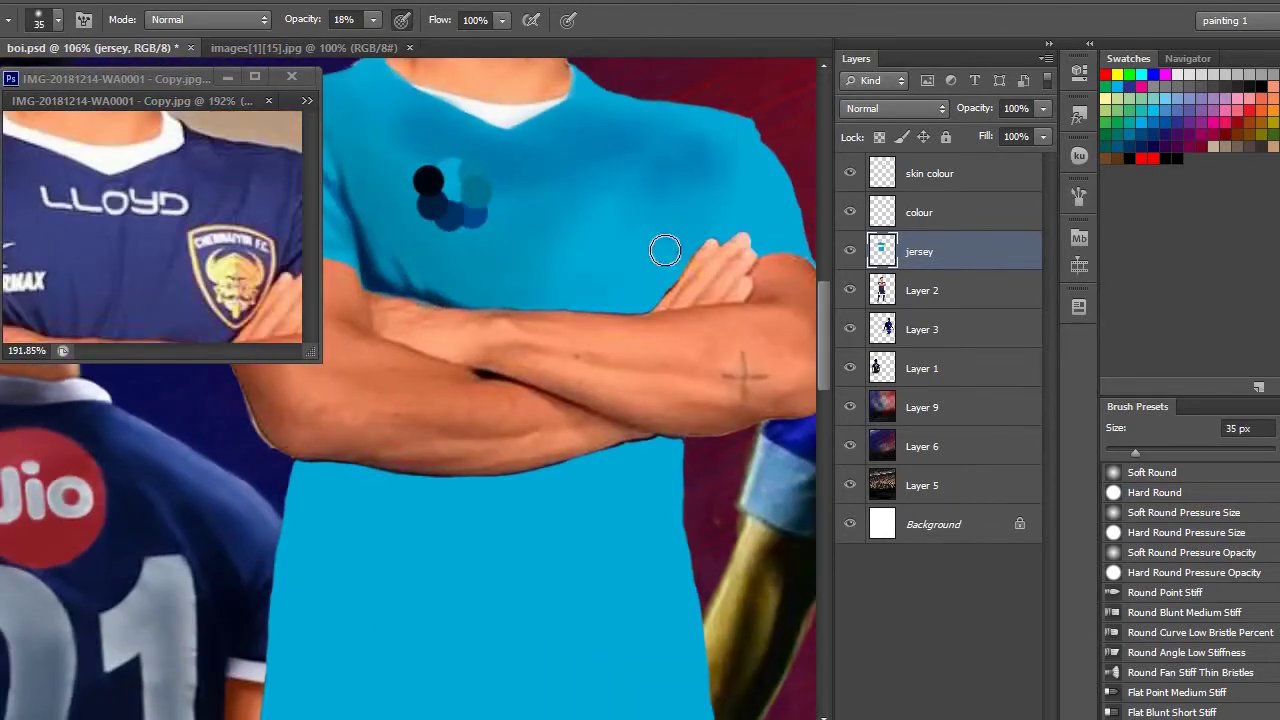
scroll(697, 240, "up", 4)
key("bracketright")
key("bracketright")
key("bracketright")
key("bracketright")
key("bracketright")
key("1")
key("8")
scroll(583, 265, "down", 3)
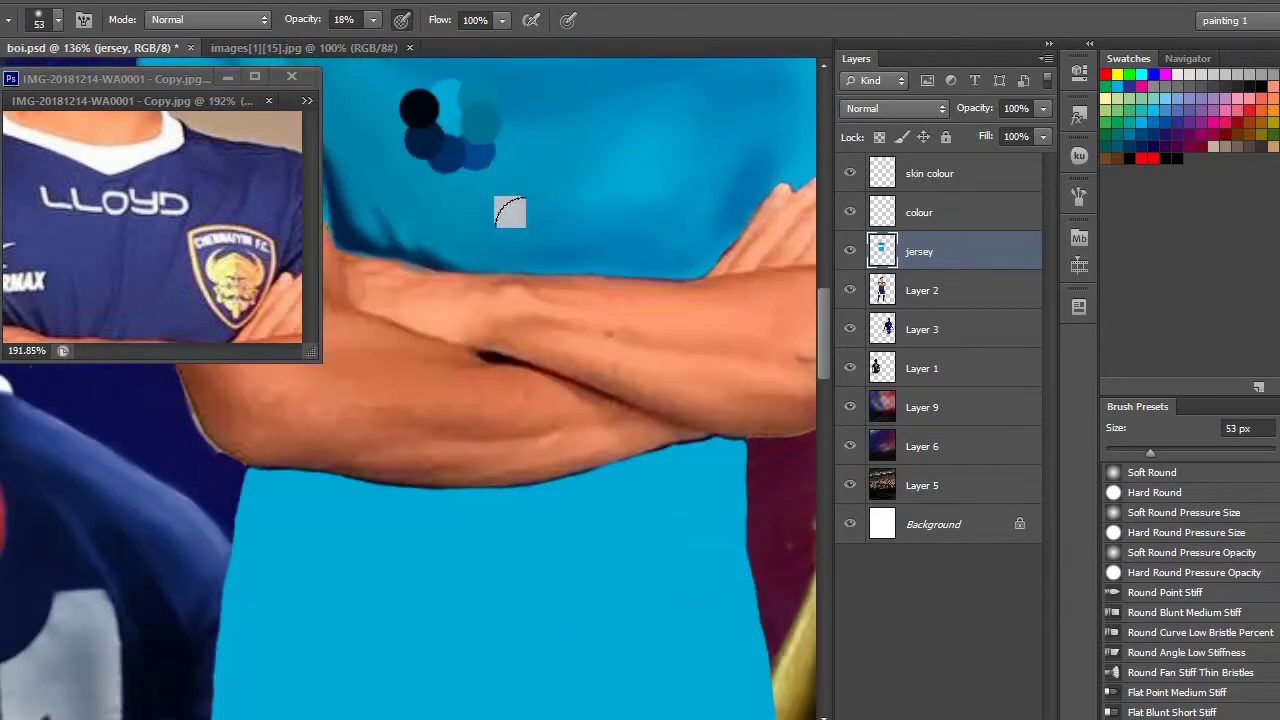
Blend the chest shading of the cyan shirt with a broader 68 px brush
scroll(711, 209, "up", 2)
key("bracketright")
scroll(697, 93, "down", 2)
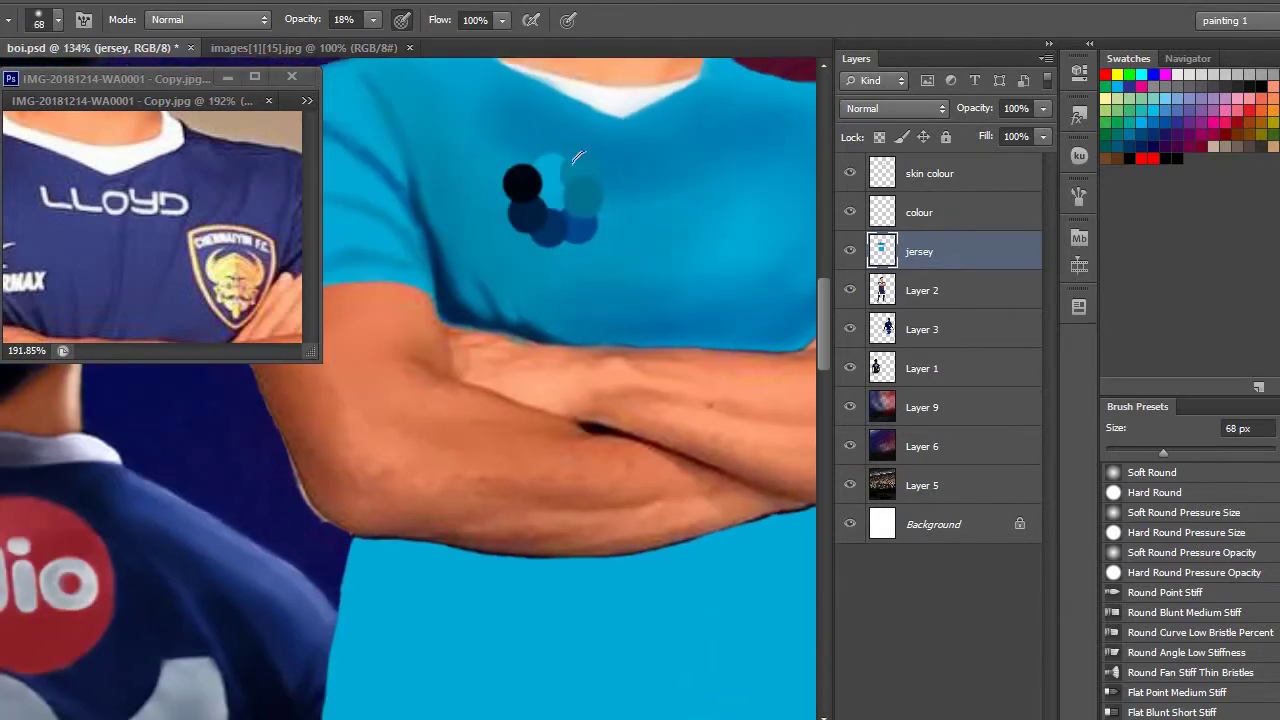
Refine the chest shading of the cyan shirt just above the crossed arms with a 7 px brush at 18% opacity
key("bracketleft")
key("bracketleft")
key("bracketleft")
key("bracketleft")
key("bracketleft")
scroll(663, 214, "up", 2)
scroll(664, 153, "down", 2)
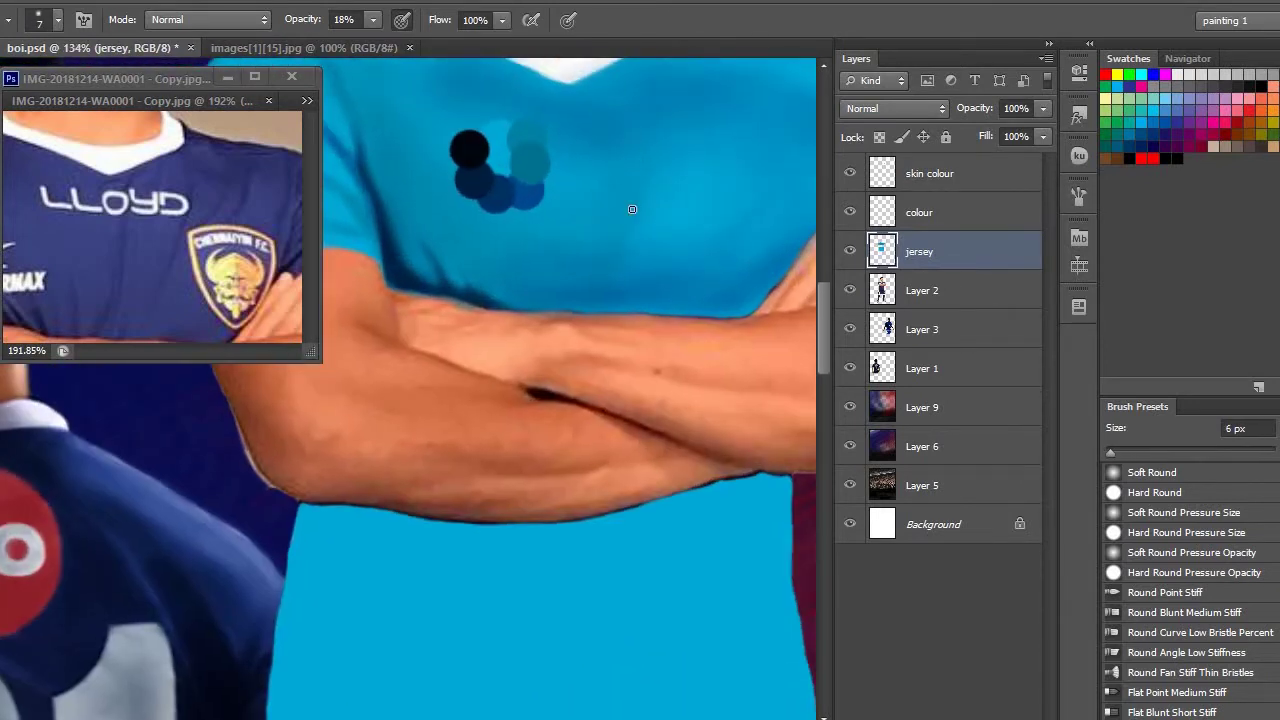
key("bracketleft")
key("bracketleft")
key("bracketleft")
key("bracketleft")
key("bracketleft")
scroll(603, 374, "up", 2)
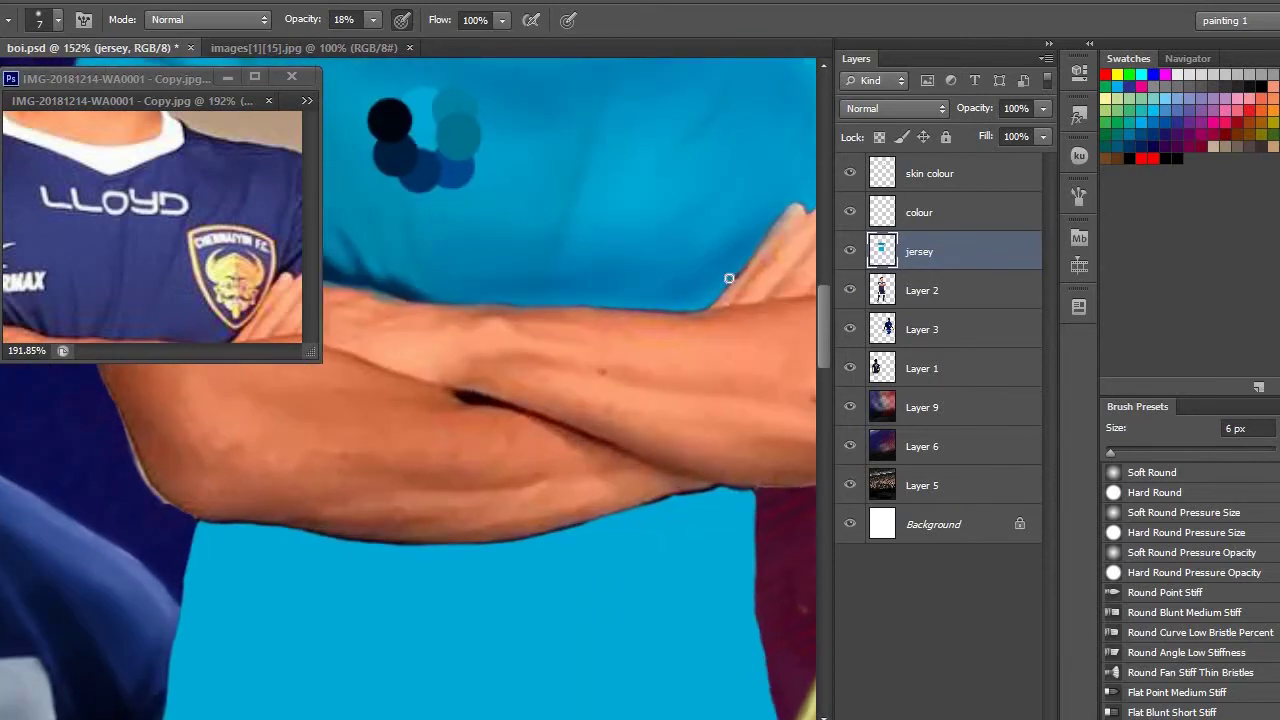
scroll(771, 449, "down", 2)
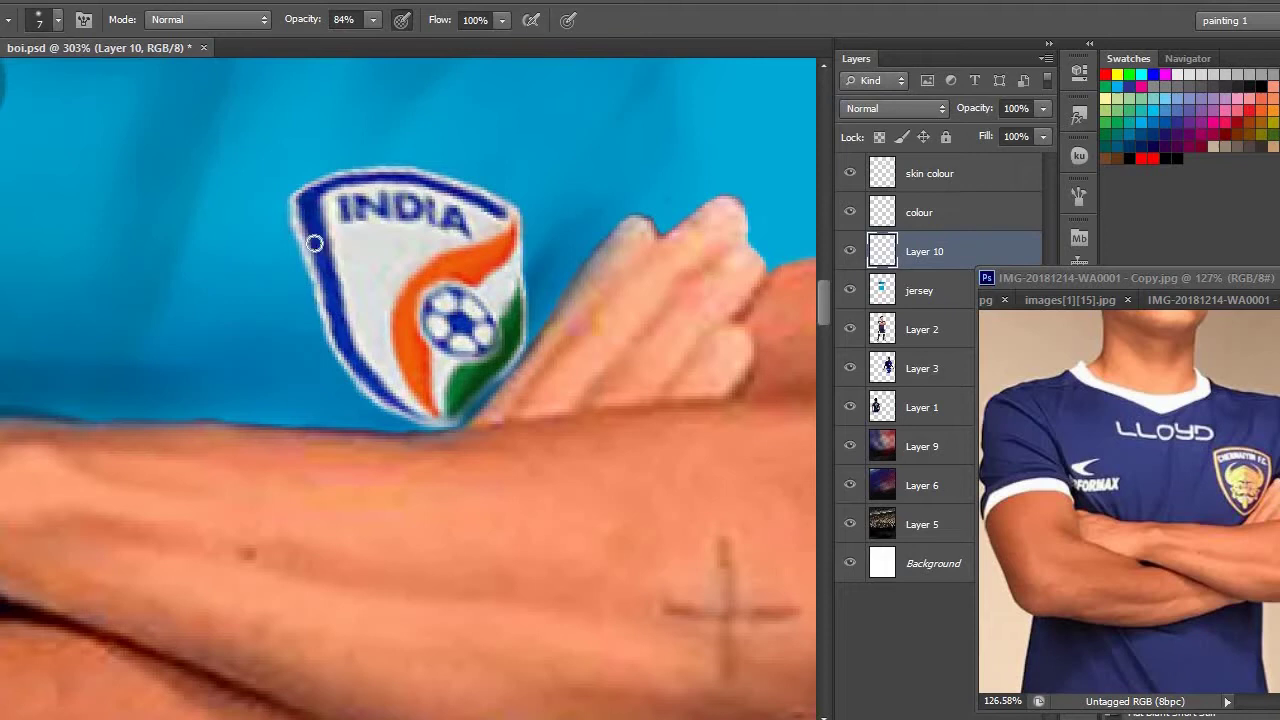
Repaint the outline and inner shapes of the INDIA crest on the shirt with a 5 px brush at 84% opacity
key("bracketright")
key("bracketright")
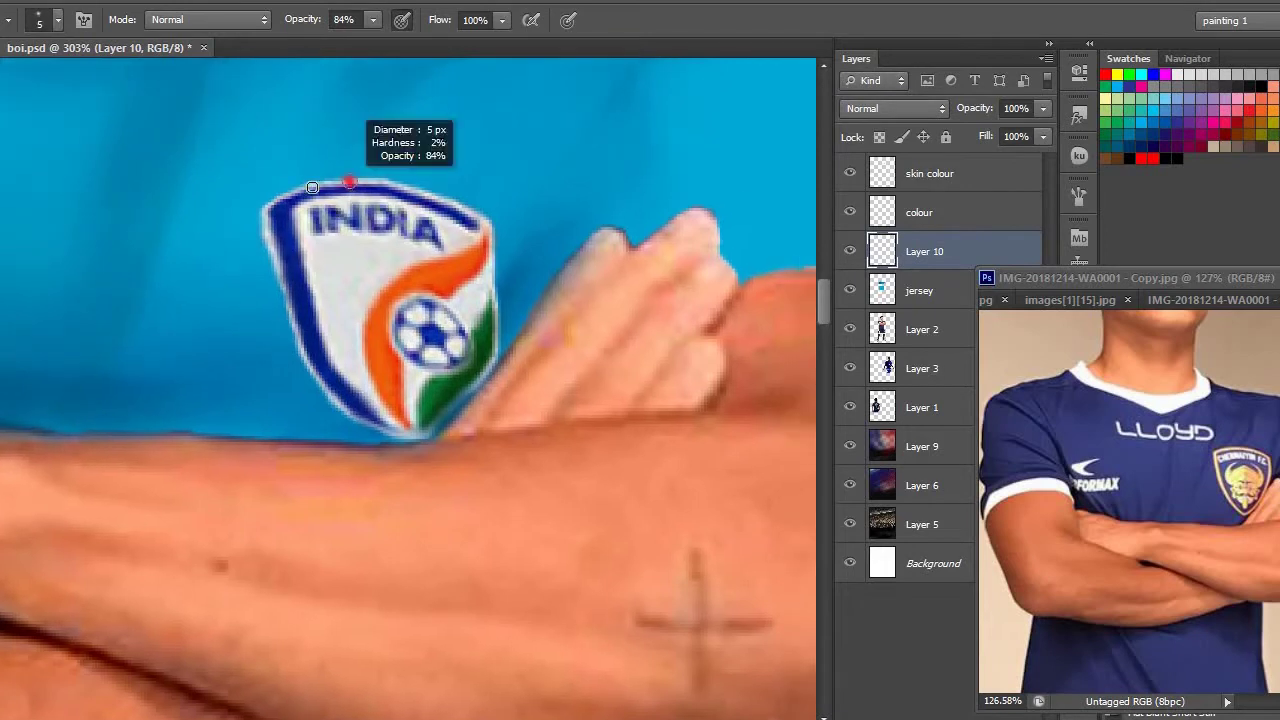
scroll(420, 212, "down", 1)
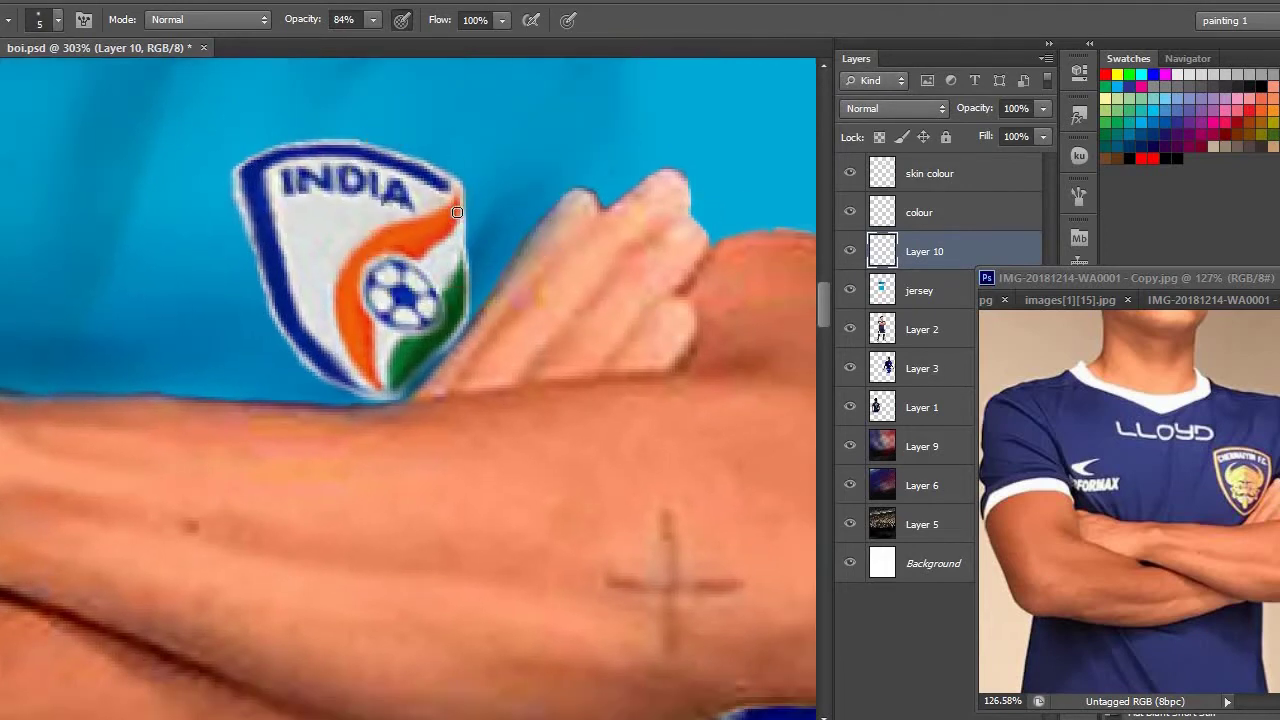
left_click_drag(363, 227, 310, 134)
key("bracketleft")
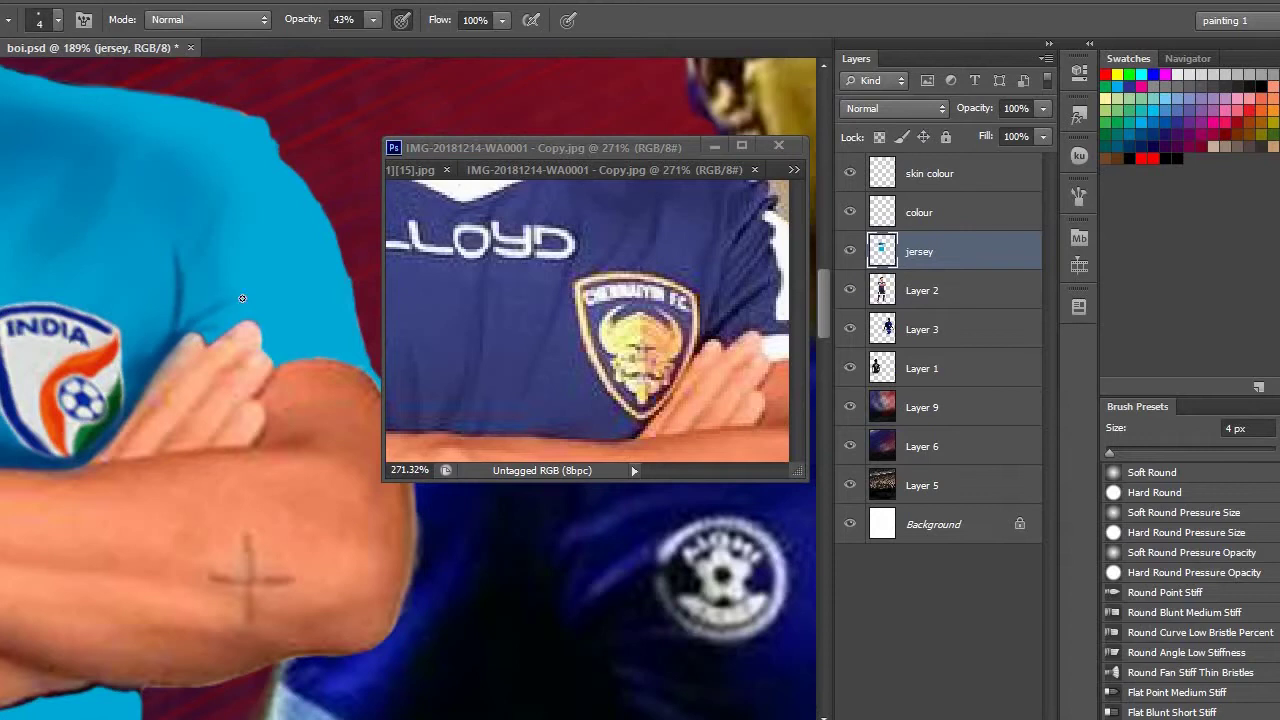
Paint soft folds and dark edges on the lower shirt below the crossed arms at about 50% opacity, following the player's photo
scroll(242, 298, "up", 3)
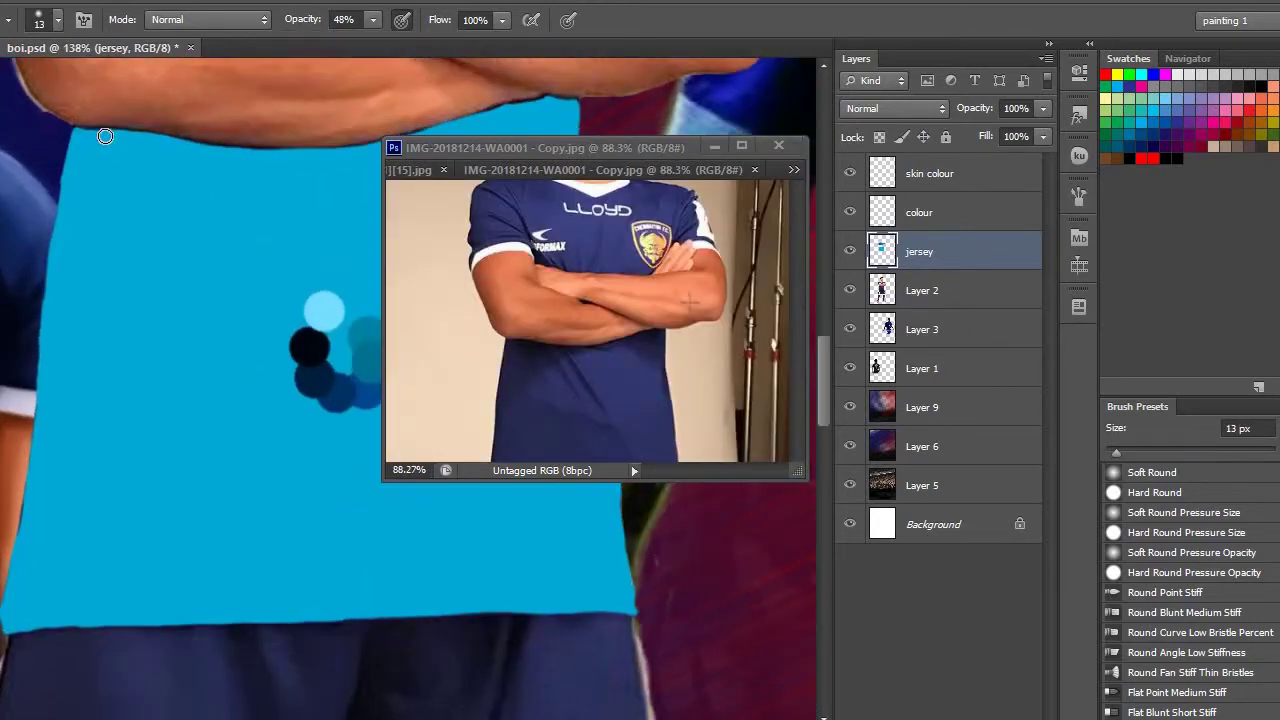
key("bracketright")
scroll(320, 149, "up", 5)
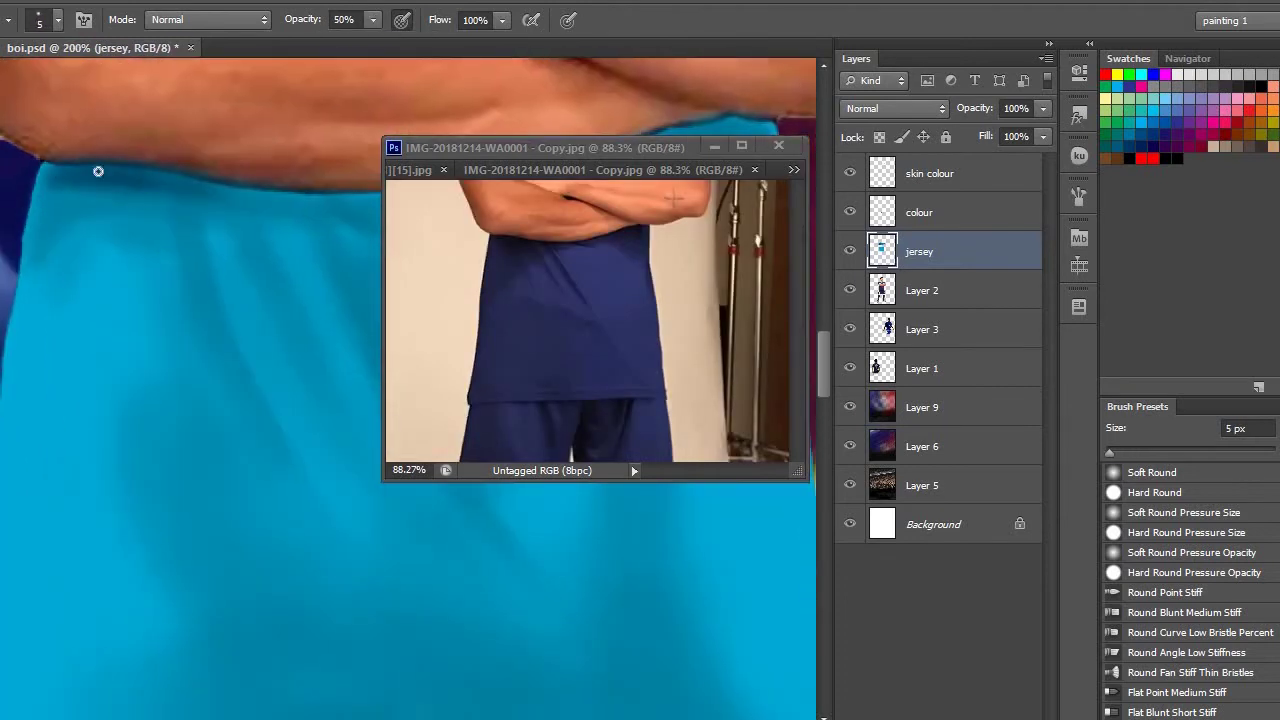
scroll(184, 184, "right", 5)
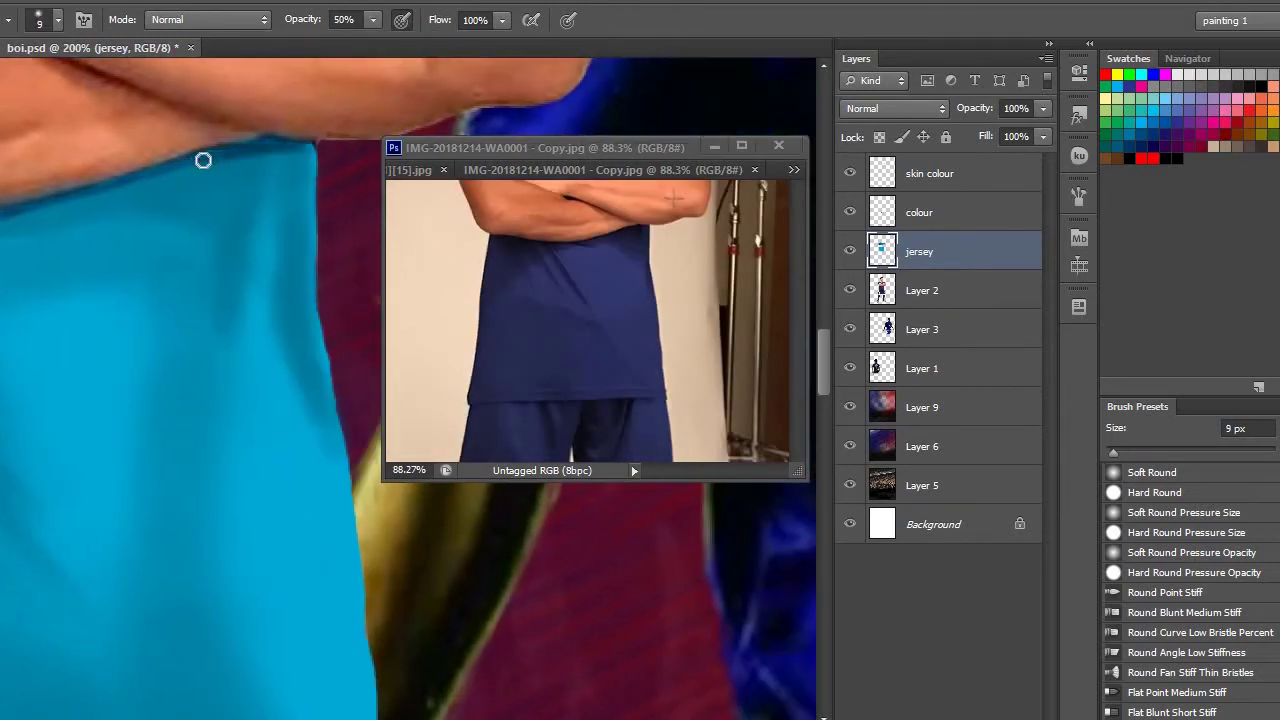
scroll(203, 160, "left", 5)
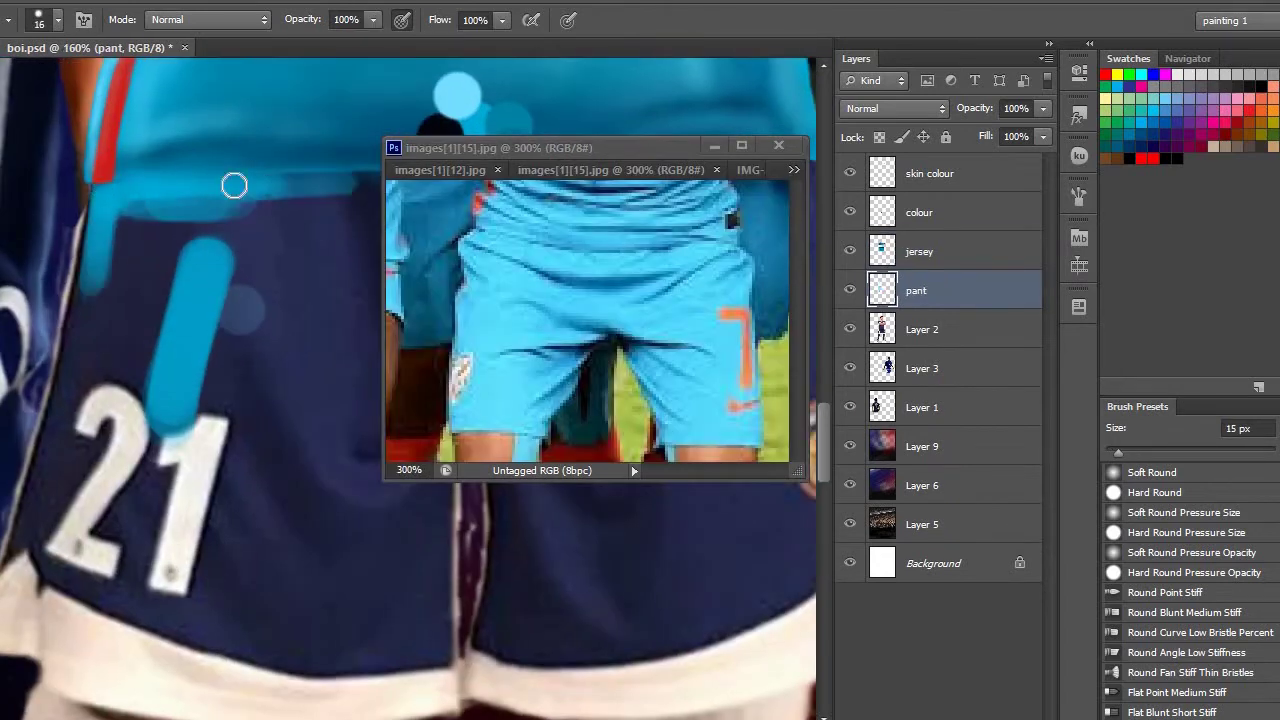
Outline the shorts in cyan on the pant layer with a brush of about 21 px and fill the enclosed areas with the Paint Bucket
scroll(234, 185, "up", 3)
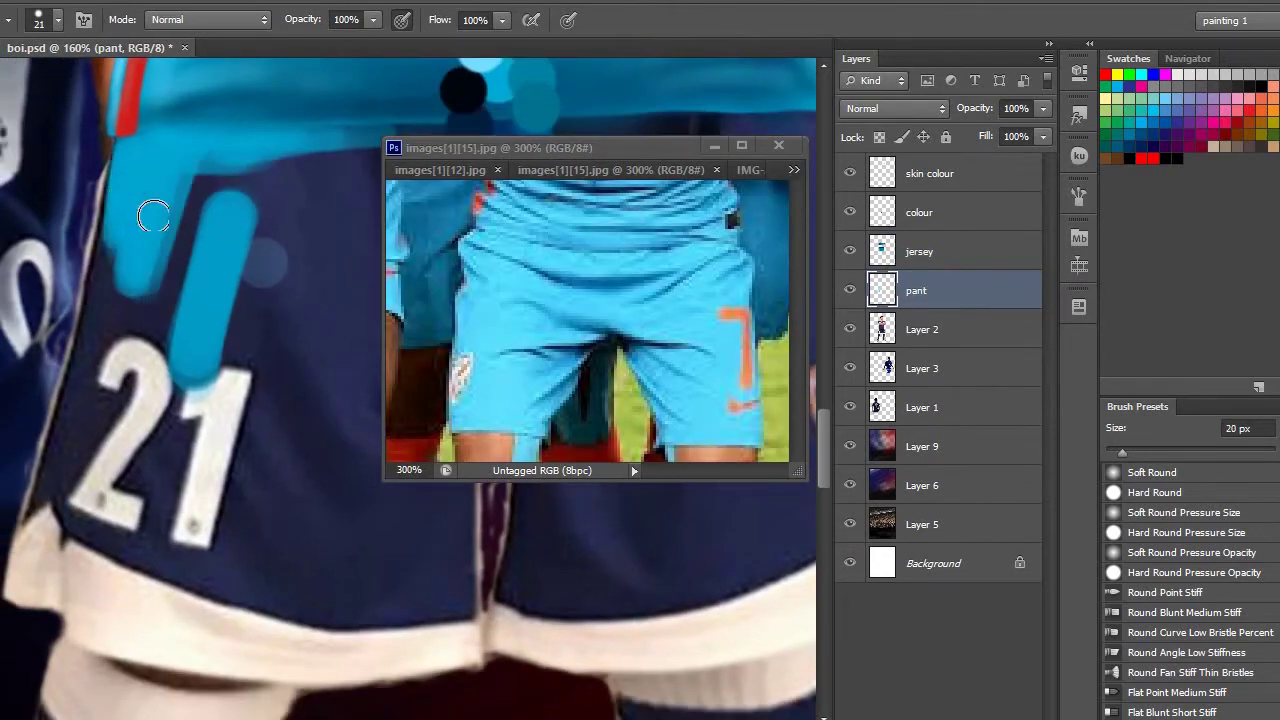
key("]")
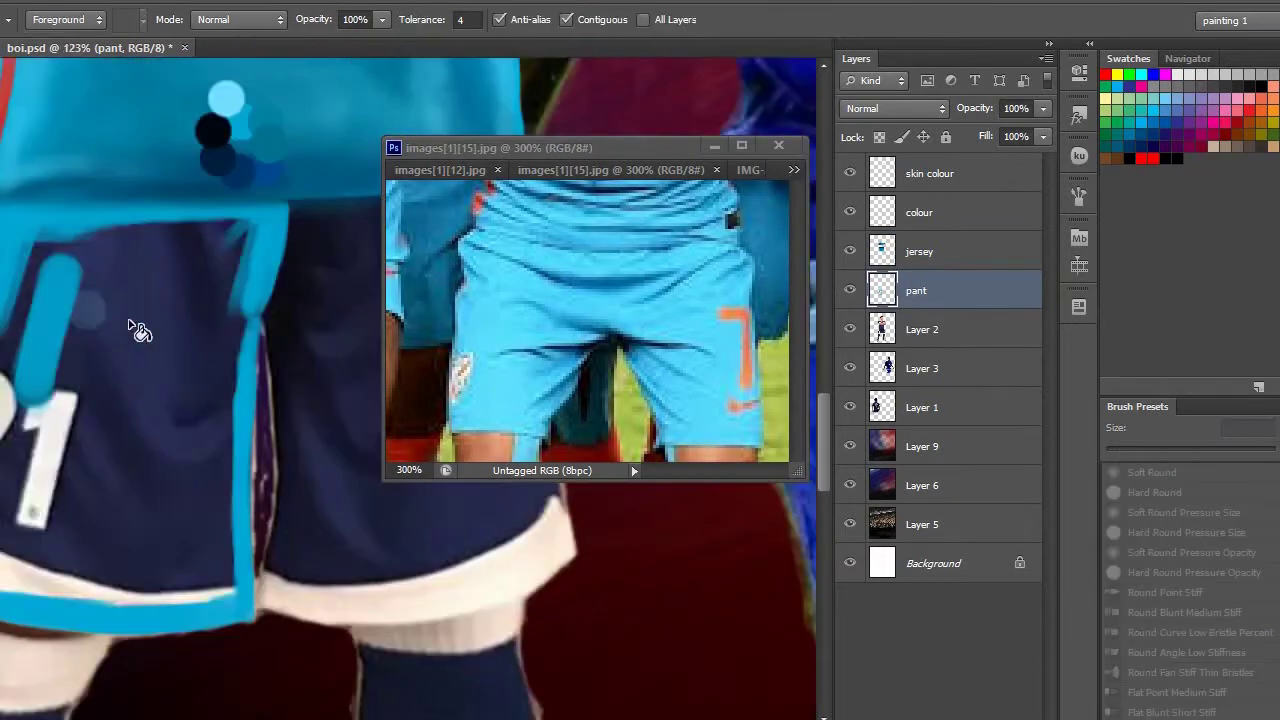
mouse_move(137, 329)
left_mouse_down()
mouse_move(200, 300)
mouse_move(250, 340)
mouse_move(310, 358)
mouse_move(186, 314)
mouse_move(249, 374)
mouse_move(237, 349)
mouse_move(195, 336)
left_mouse_up()
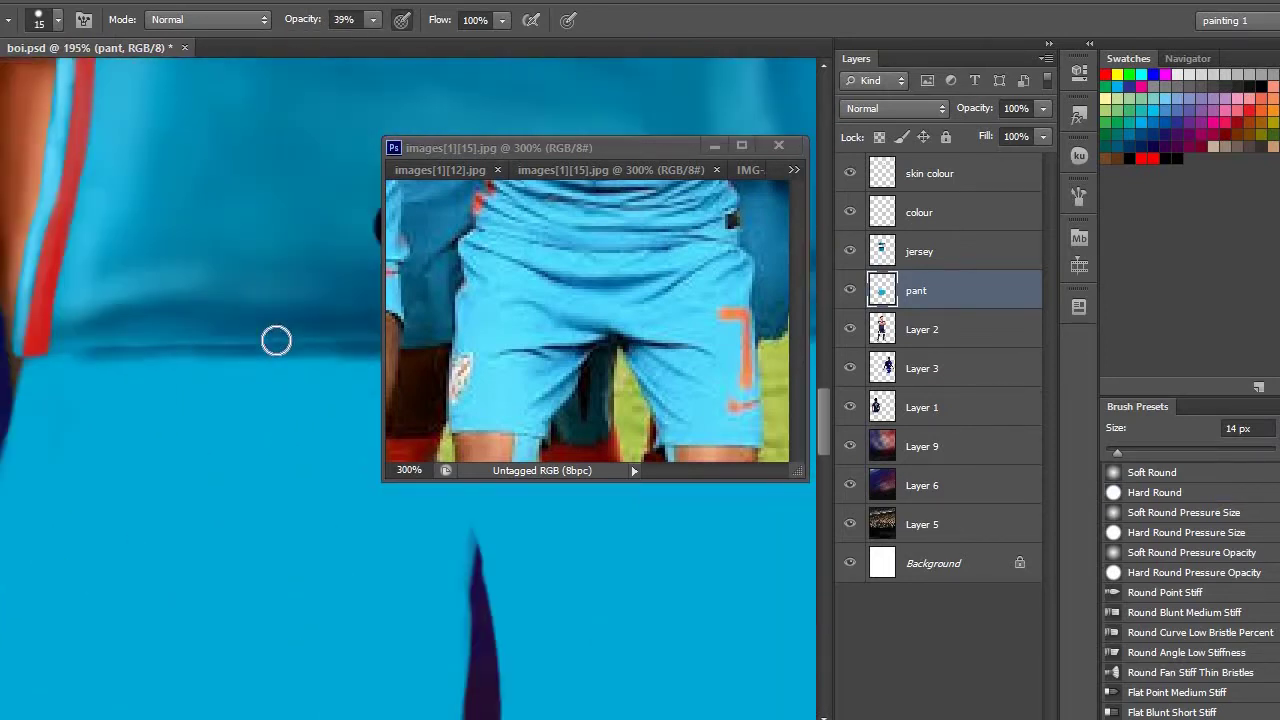
Show the player's photo as the shorts reference and paint a dark fold above the leg gap with a 19 px brush at 39% opacity
scroll(274, 340, "down", 3)
scroll(234, 263, "up", 3)
left_click(440, 170)
left_click(793, 170)
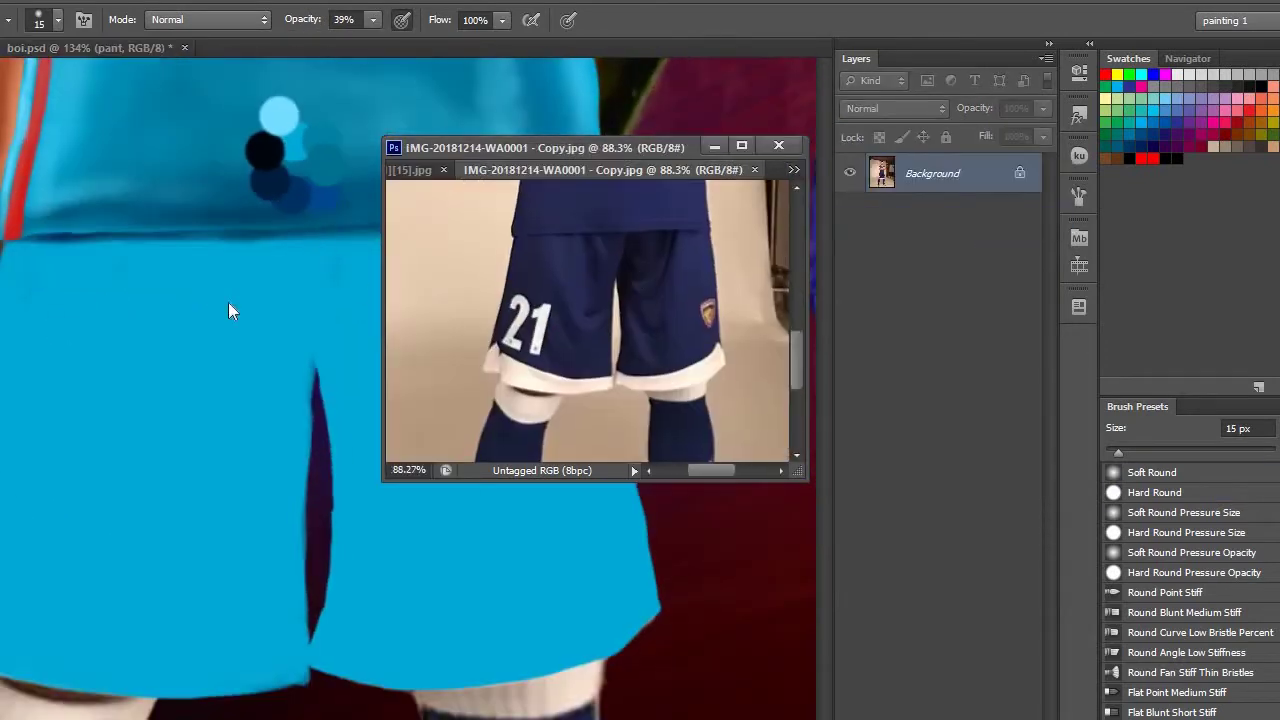
left_click(229, 309)
key("]")
scroll(278, 246, "down", 1)
scroll(287, 243, "down", 2)
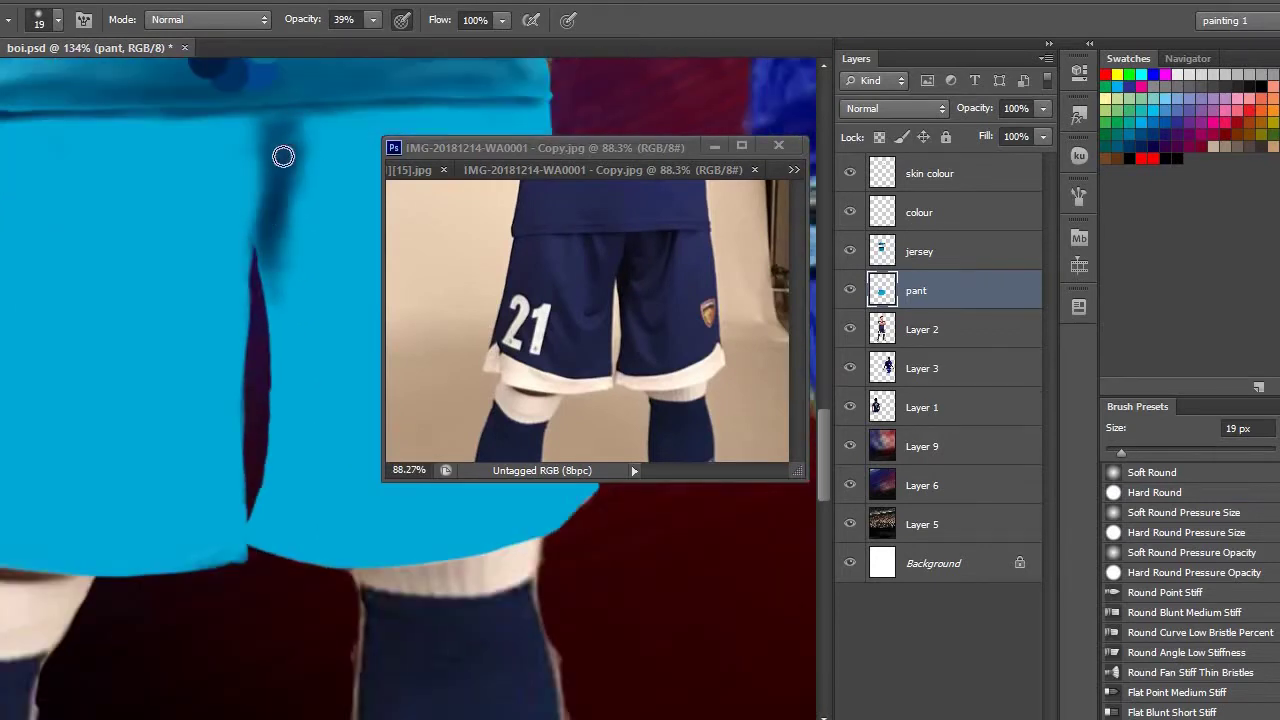
Shade both legs of the shorts in dark blue with a 46 px brush at 48% opacity
key("]")
key("]")
key("]")
key("4")
key("8")
left_click_drag(280, 157, 240, 182)
scroll(286, 257, "left", 2)
left_click_drag(250, 390, 177, 523)
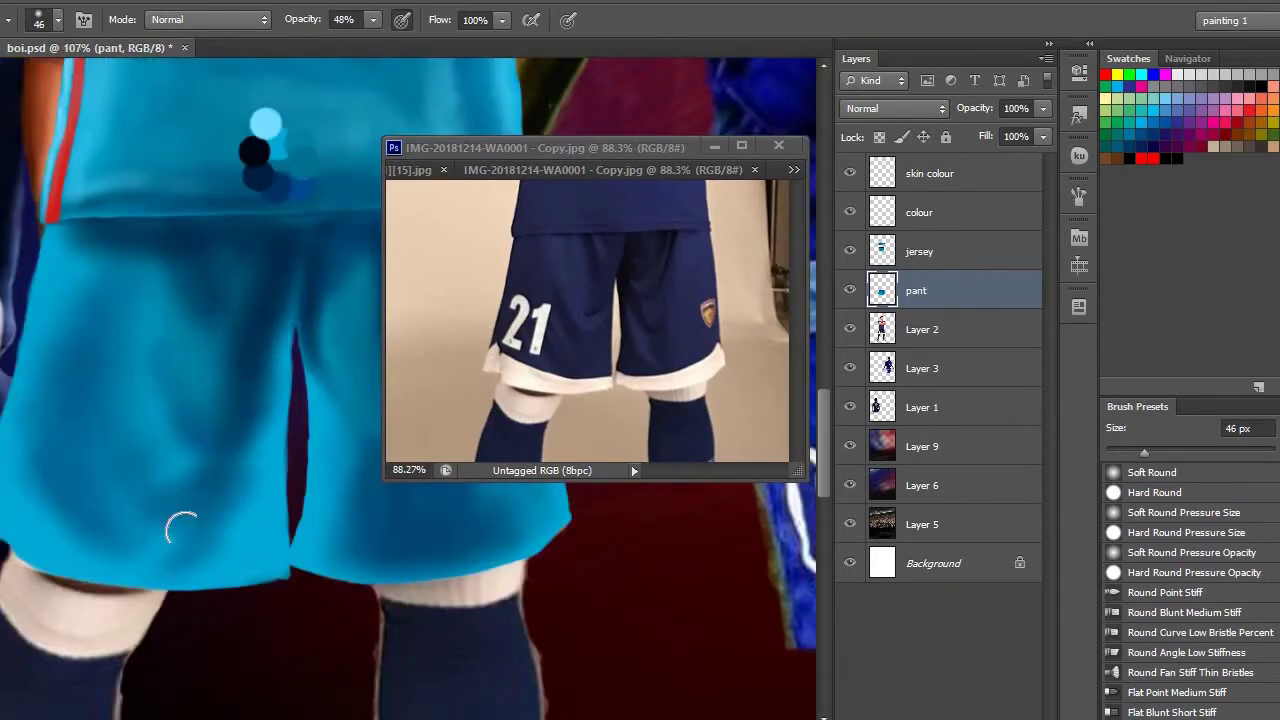
Blend the shorts' shading at 13% opacity, and deepen the shadow below the shirt hem at 48% opacity
scroll(300, 423, "up", 3)
key("1")
key("3")
scroll(51, 481, "down", 2)
key("4")
key("8")
scroll(240, 463, "up", 1)
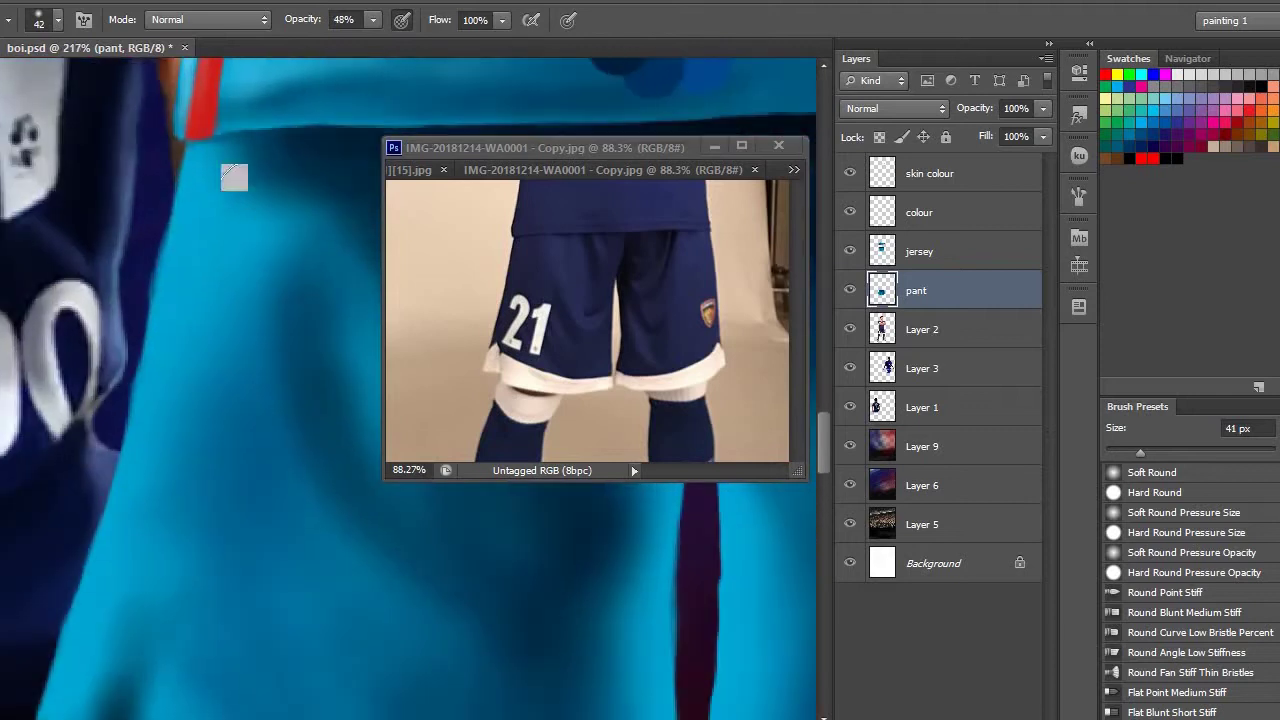
Paint finer folds and a hem line on the shorts with a 15 px brush at 26% opacity
key("[")
key("[")
key("[")
key("[")
key("[")
scroll(186, 191, "left", 2)
key("2")
key("6")
key("]")
key("]")
key("]")
scroll(143, 314, "down", 2)
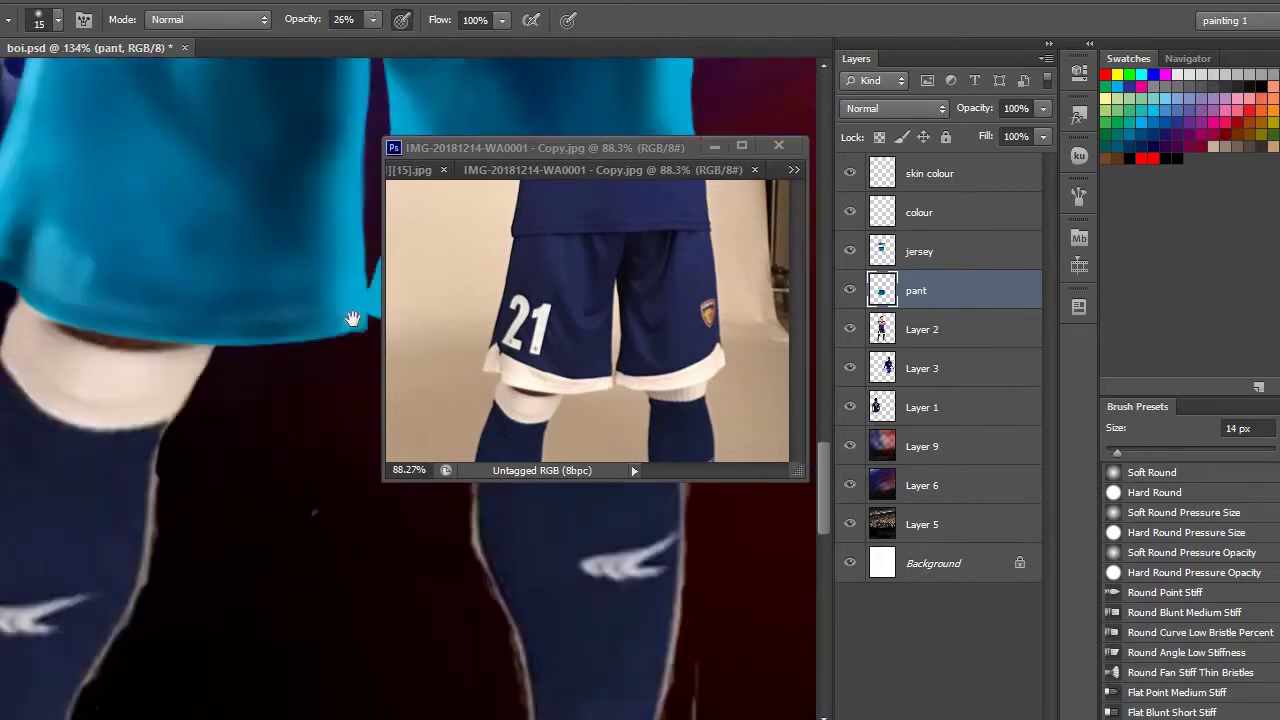
Refine the folds and highlights on the outer leg of the shorts with a 13 px brush at 26% opacity
scroll(230, 216, "up", 2)
scroll(249, 212, "down", 3)
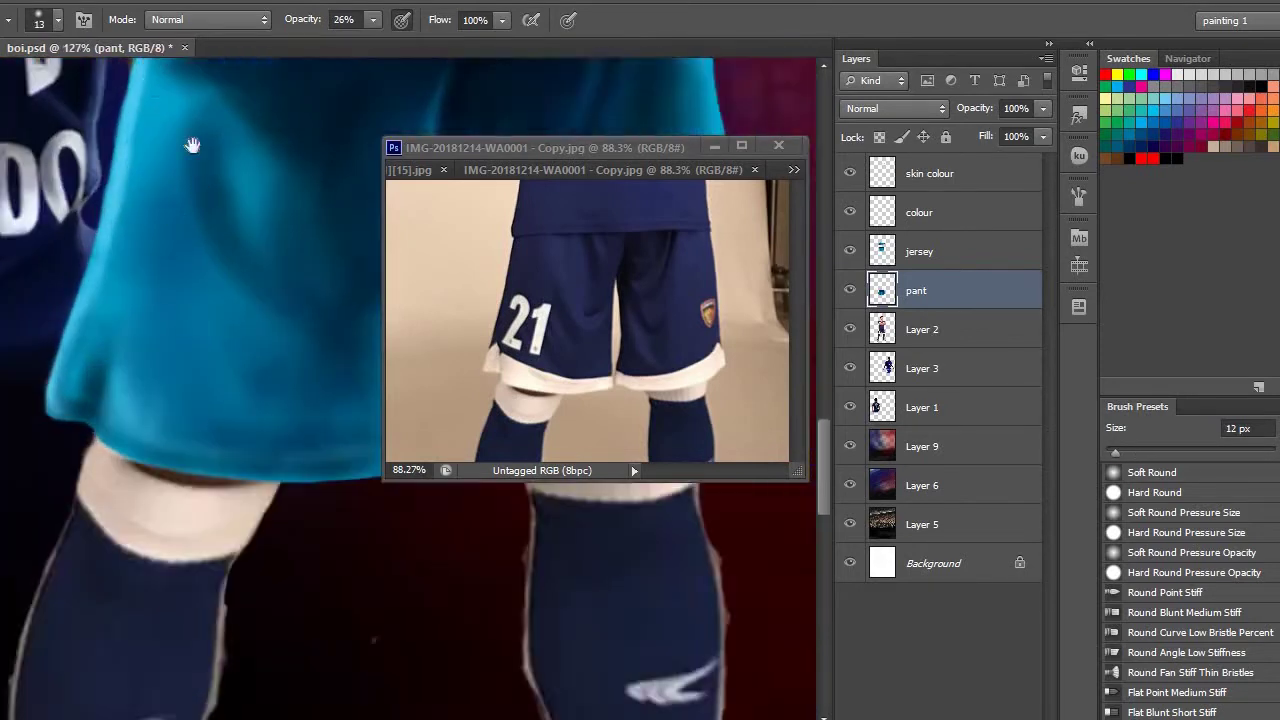
key("]")
scroll(100, 180, "up", 1)
left_click_drag(100, 180, 282, 120)
scroll(189, 165, "up", 1)
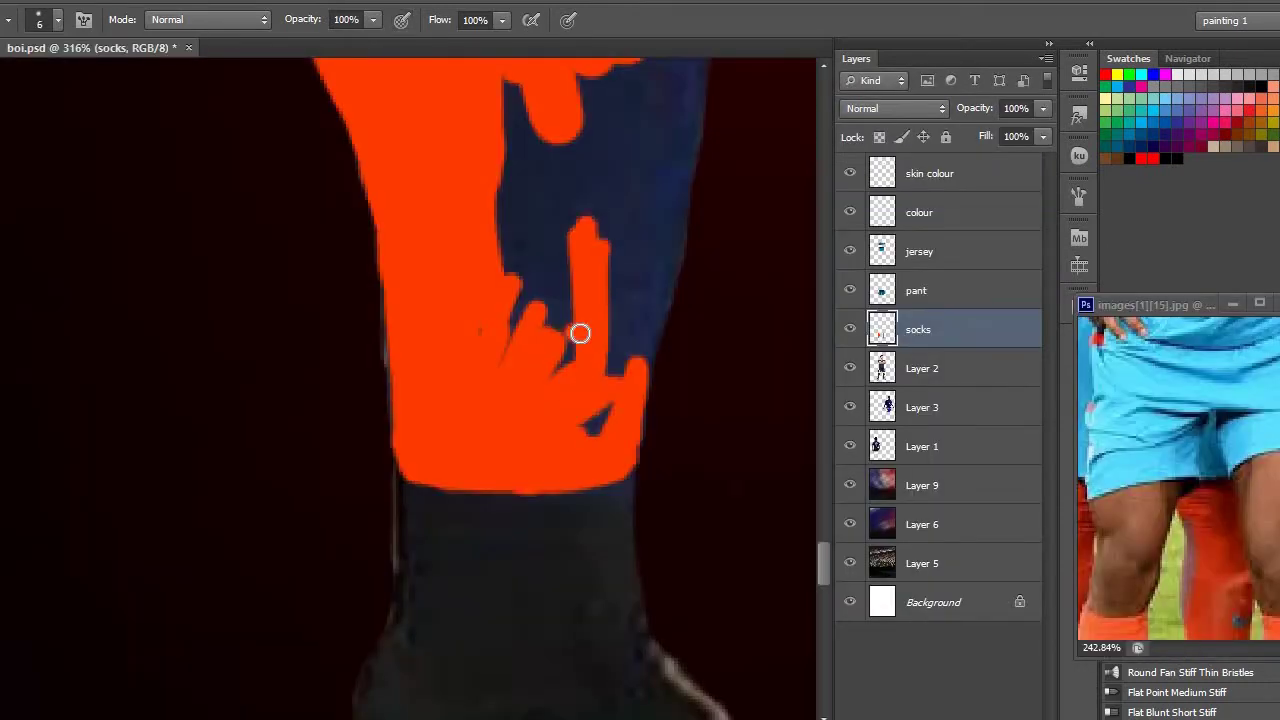
Cover the remaining navy areas of the sock in solid orange on the socks layer at 100% opacity
mouse_move(577, 334)
left_mouse_down()
mouse_move(529, 361)
mouse_move(536, 258)
mouse_move(483, 350)
mouse_move(538, 355)
mouse_move(472, 241)
mouse_move(501, 452)
mouse_move(524, 373)
mouse_move(446, 284)
mouse_move(447, 412)
mouse_move(428, 516)
mouse_move(493, 429)
mouse_move(487, 323)
mouse_move(445, 216)
mouse_move(434, 381)
mouse_move(425, 246)
mouse_move(396, 297)
left_mouse_up()
key("]")
scroll(375, 495, "down", 2)
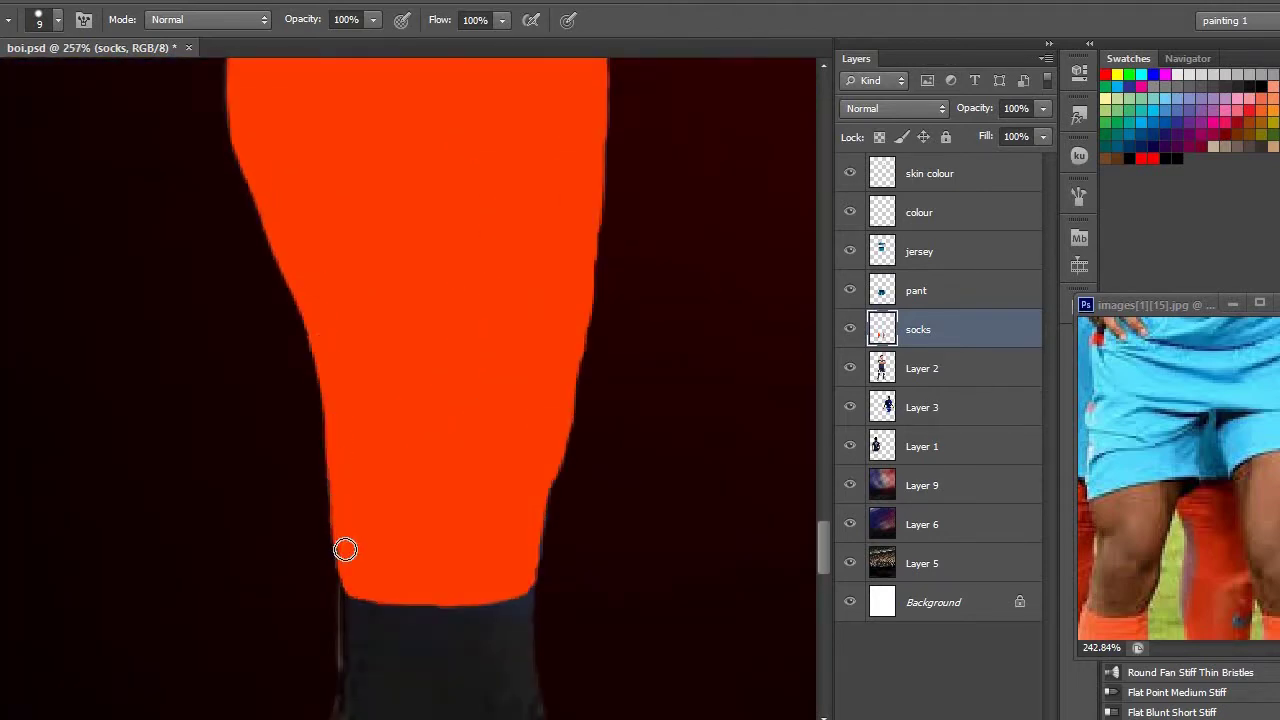
Clean up the edges of the orange socks with a 16 px Eraser
scroll(409, 406, "up", 3)
key("e")
key("]")
scroll(434, 309, "down", 5)
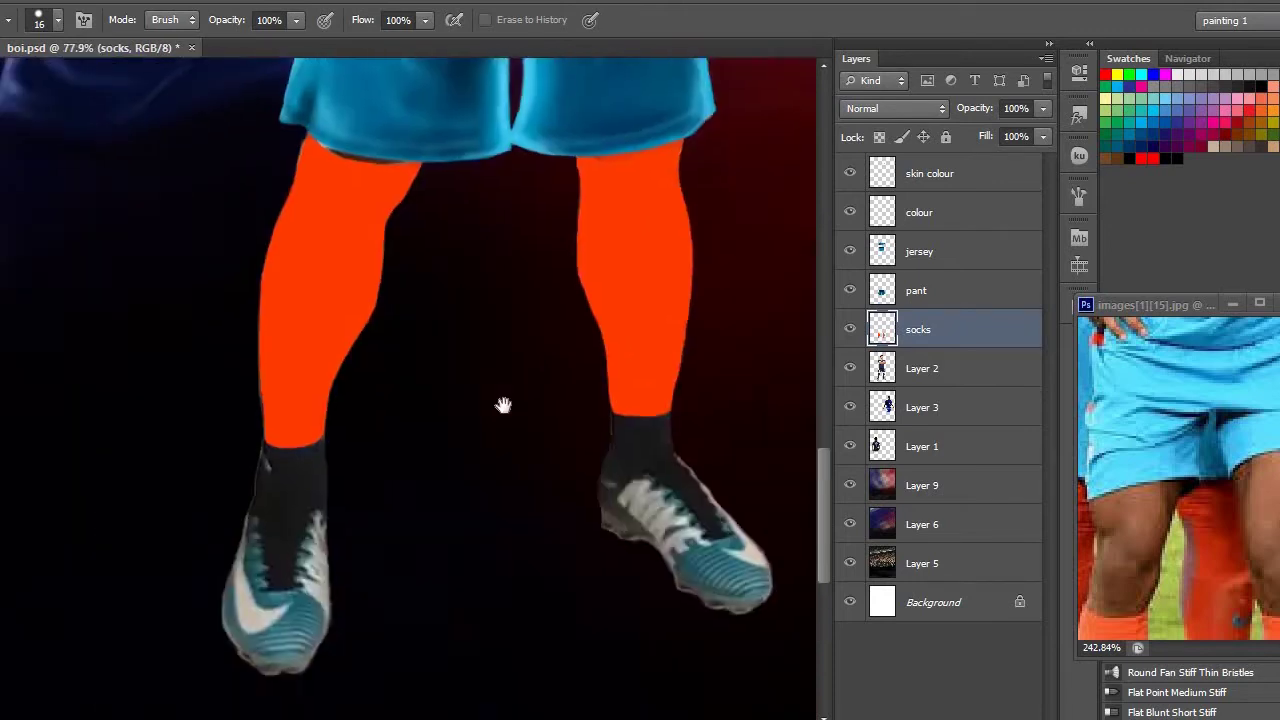
Paint a teal Nike swoosh on one orange sock with a 4 px brush and copy it to the other sock
scroll(503, 405, "up", 5)
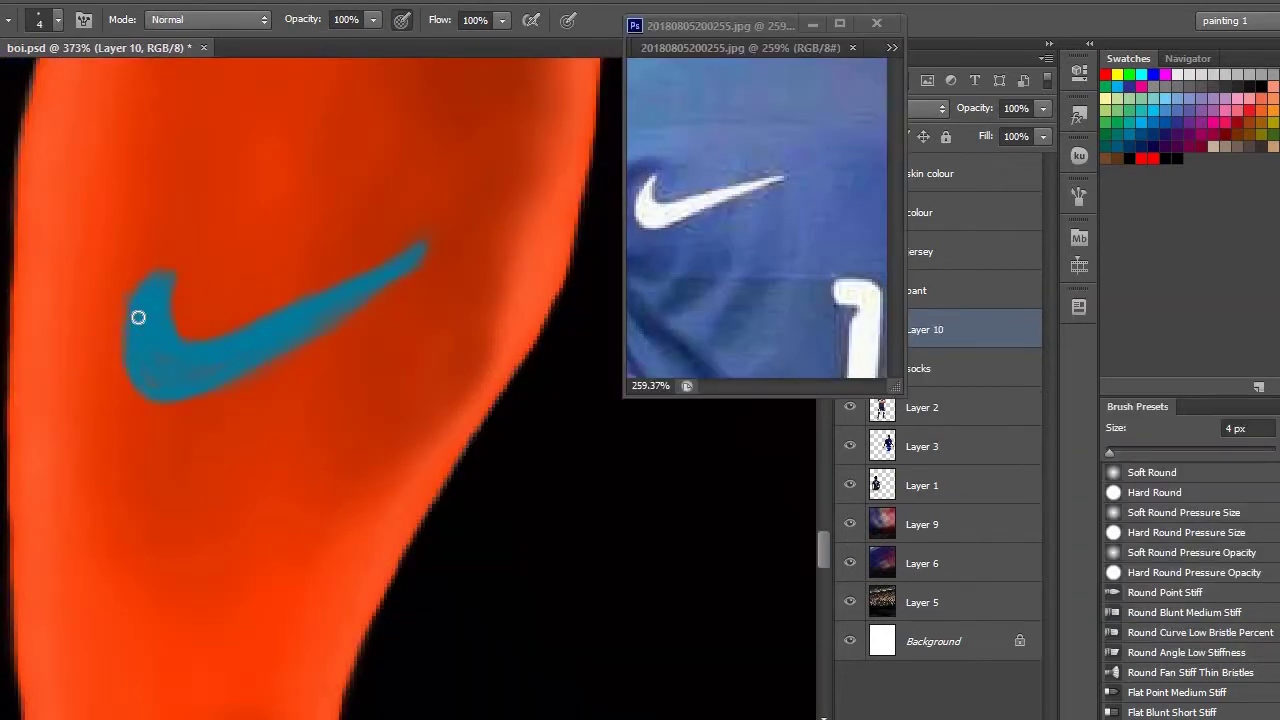
key("m")
scroll(313, 324, "down", 5)
left_click_drag(49, 342, 155, 422)
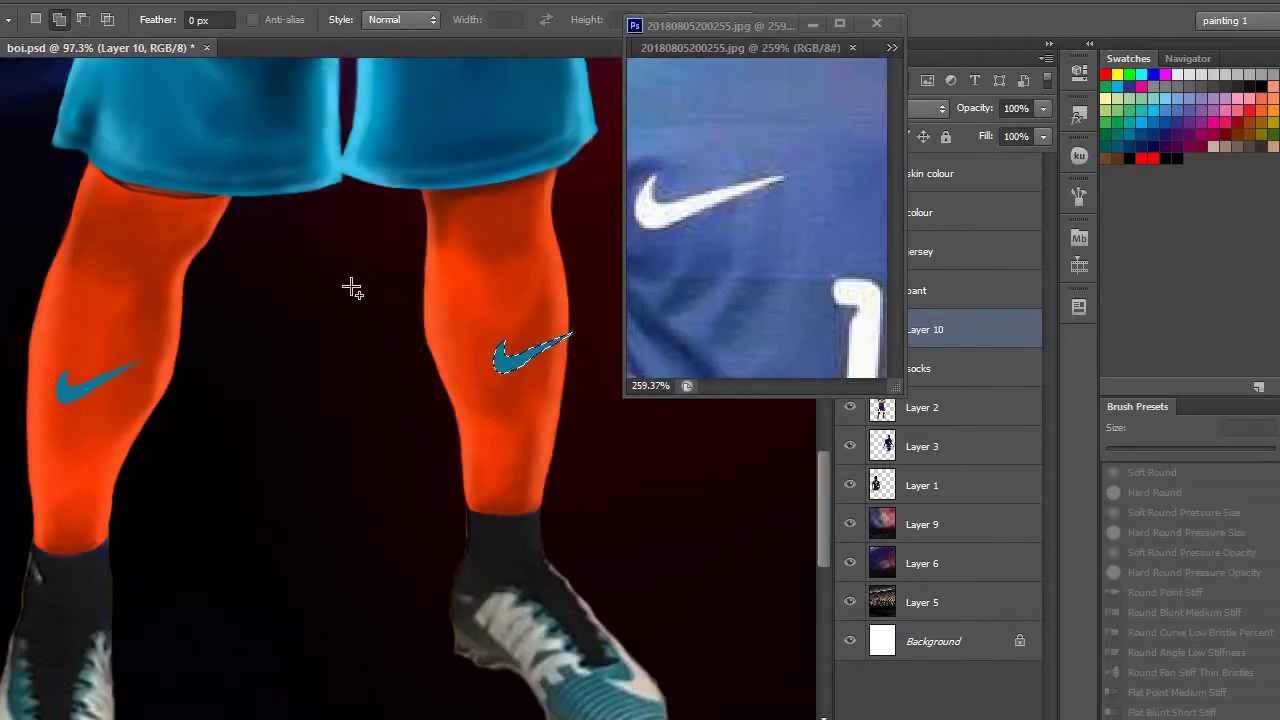
Trim the edges of the teal swooshes on both socks with a small Eraser, down to 2 px
key("b")
scroll(558, 353, "up", 4)
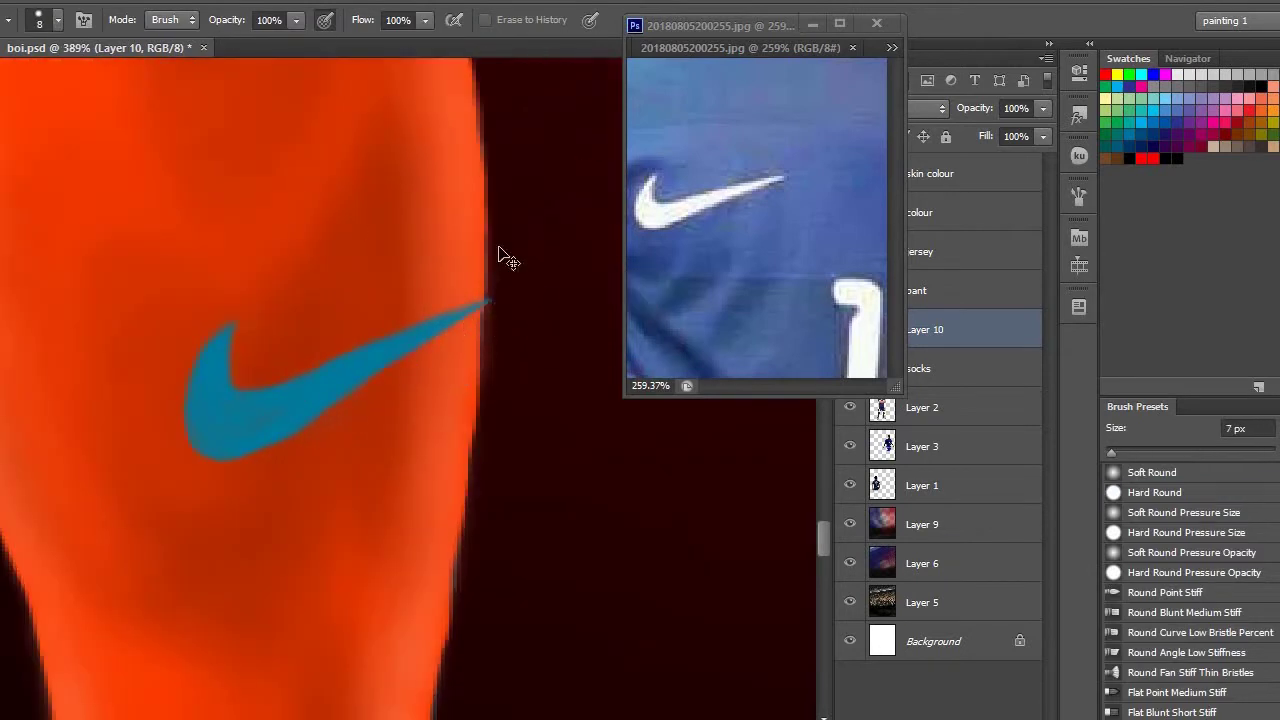
scroll(490, 265, "up", 2)
scroll(257, 277, "up", 2)
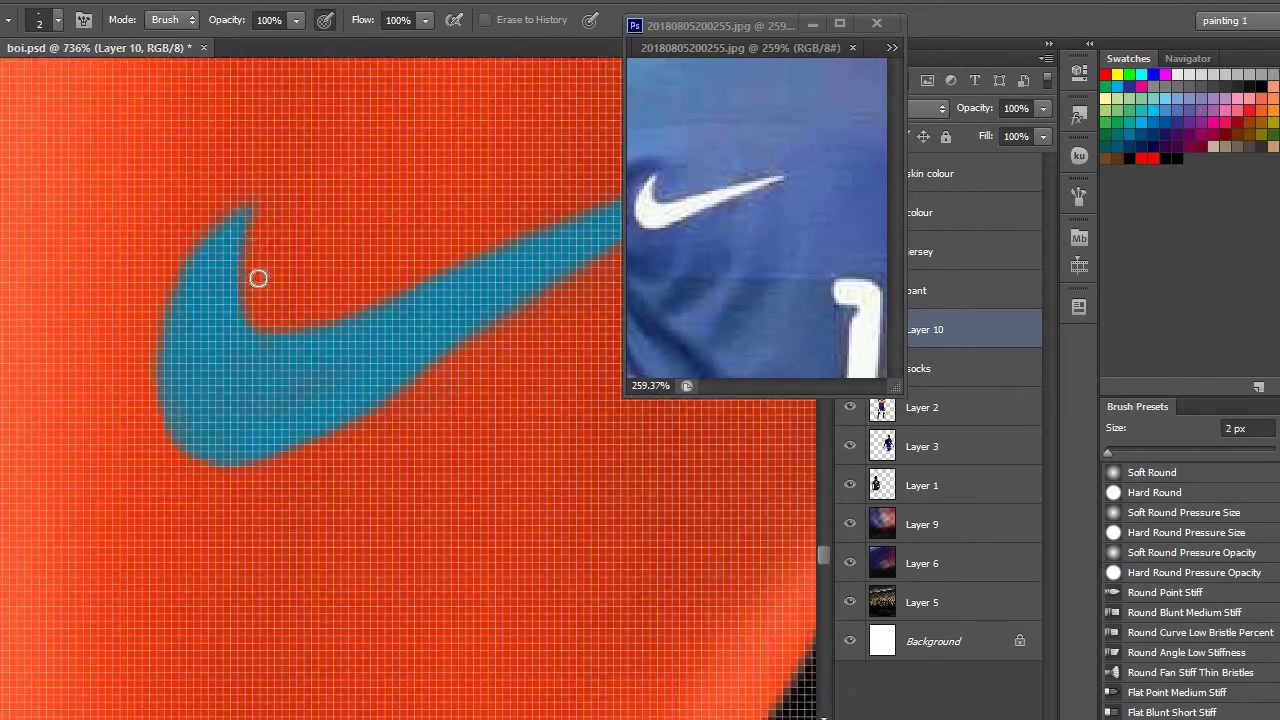
scroll(454, 323, "down", 6)
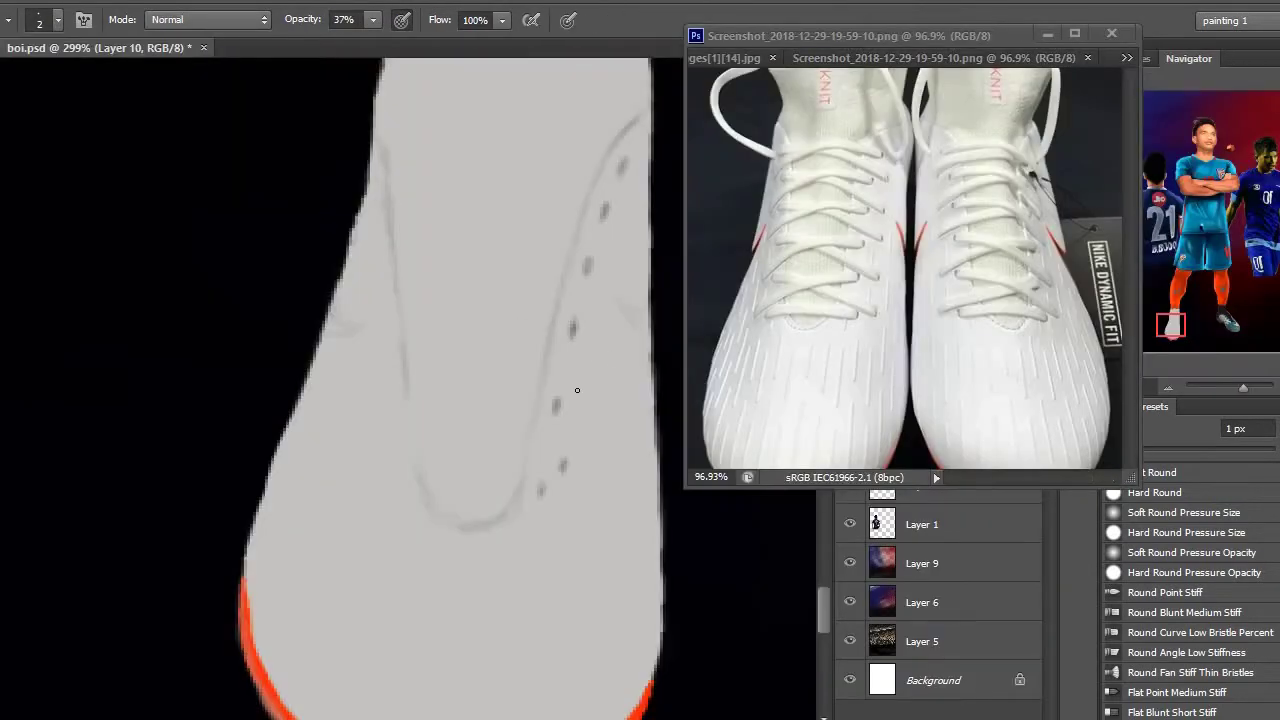
Sketch the eyelets and crisscross laces on the grey boot with a 2 px brush at 37% opacity, following the boot photo
scroll(603, 238, "up", 1)
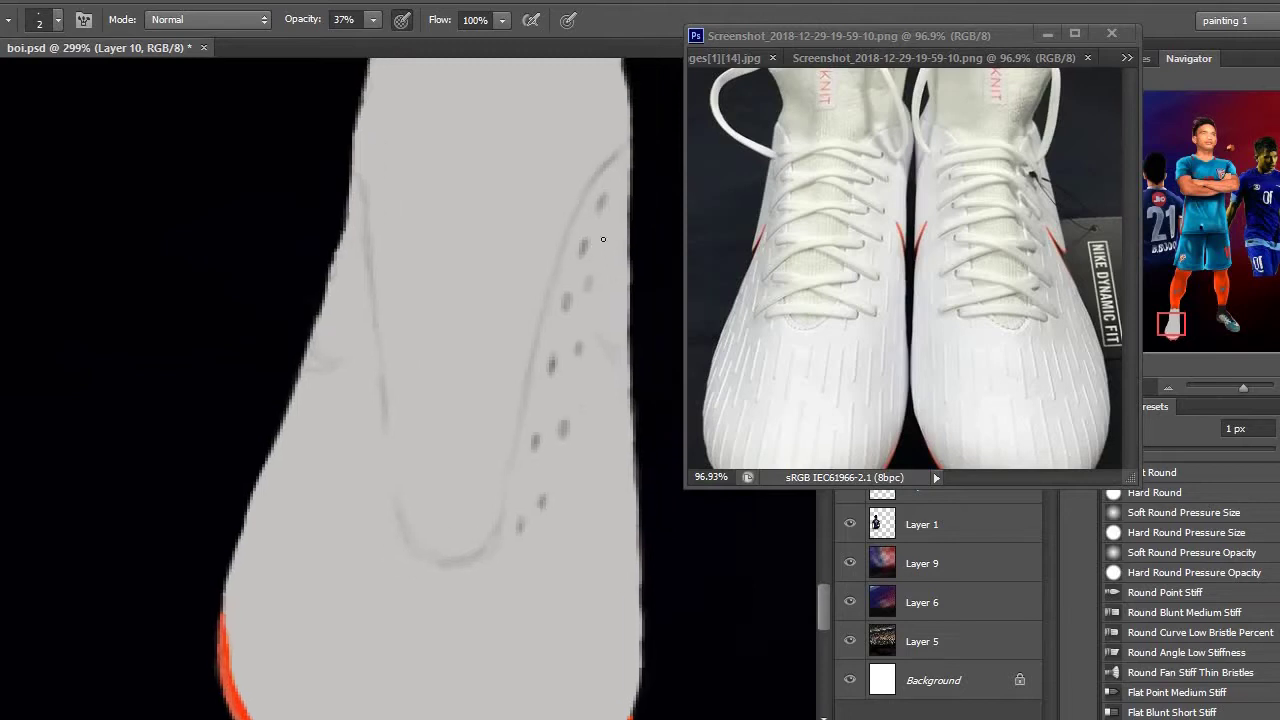
scroll(479, 371, "down", 3)
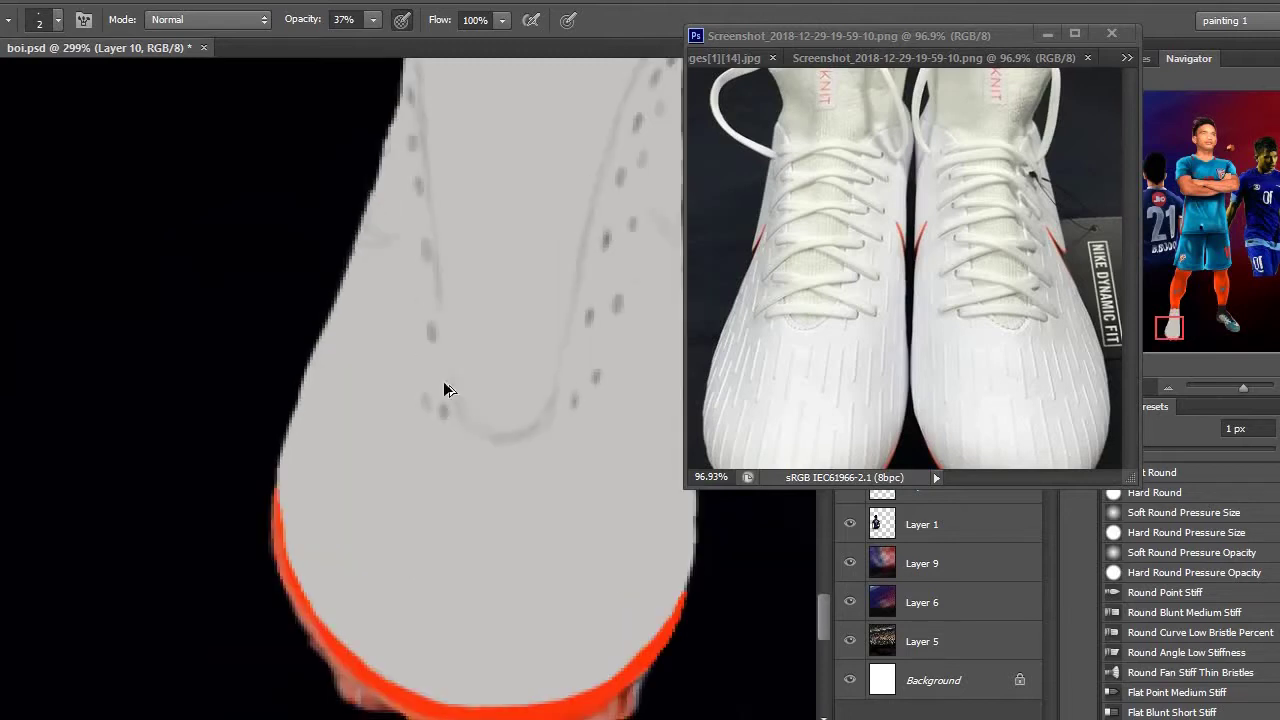
left_click(416, 310)
scroll(431, 492, "up", 2)
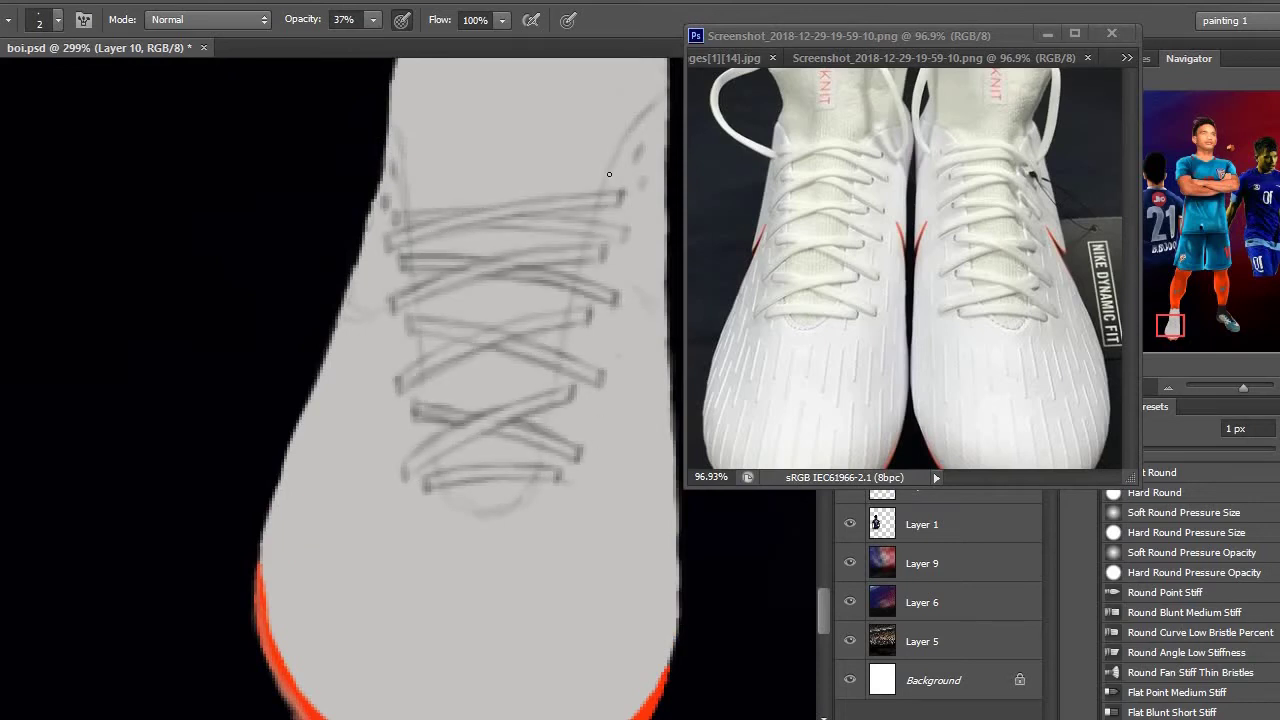
Draw the lace knot and its bow loops over the boot's upper laces on Layer 11 at 37% brush opacity
scroll(395, 196, "up", 2)
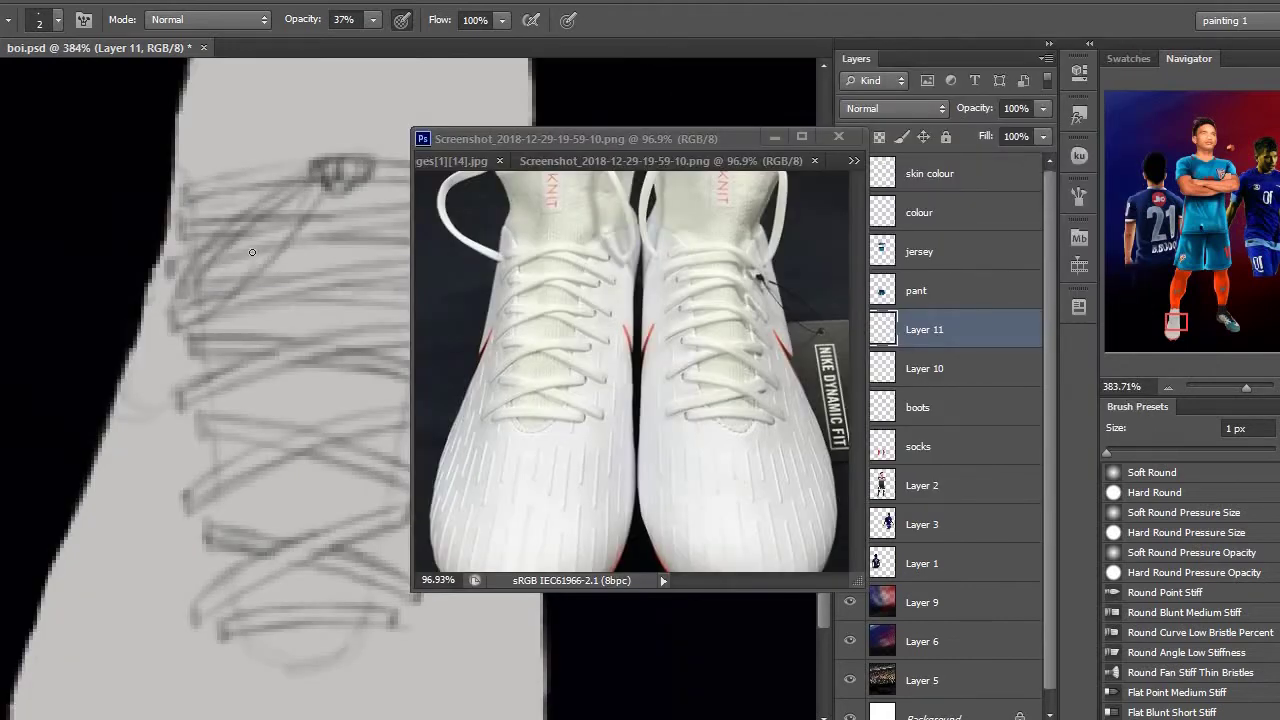
left_click_drag(252, 252, 184, 306)
scroll(223, 175, "right", 3)
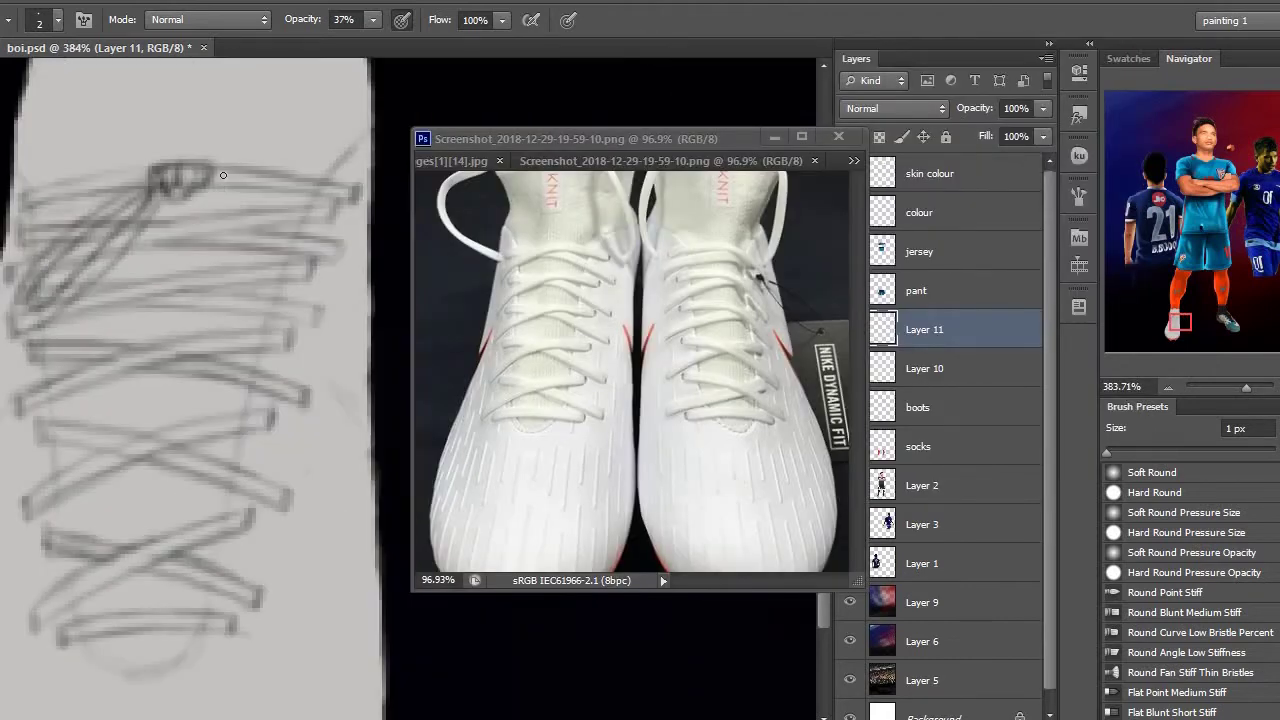
left_click_drag(201, 199, 240, 312)
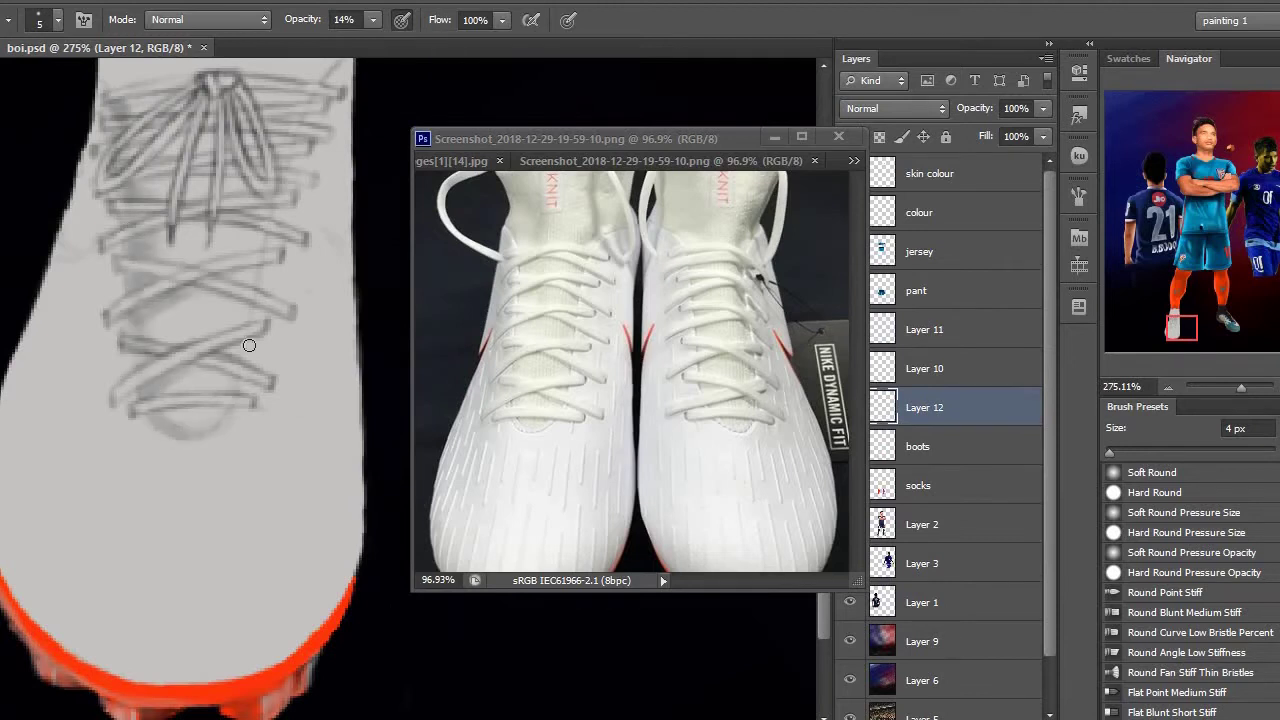
Shade the boot's tongue behind the laces with a 5 px brush at 14% opacity and lower the dashed-stripe layer's opacity to 16%
left_click_drag(246, 226, 212, 254)
left_click_drag(298, 98, 220, 178)
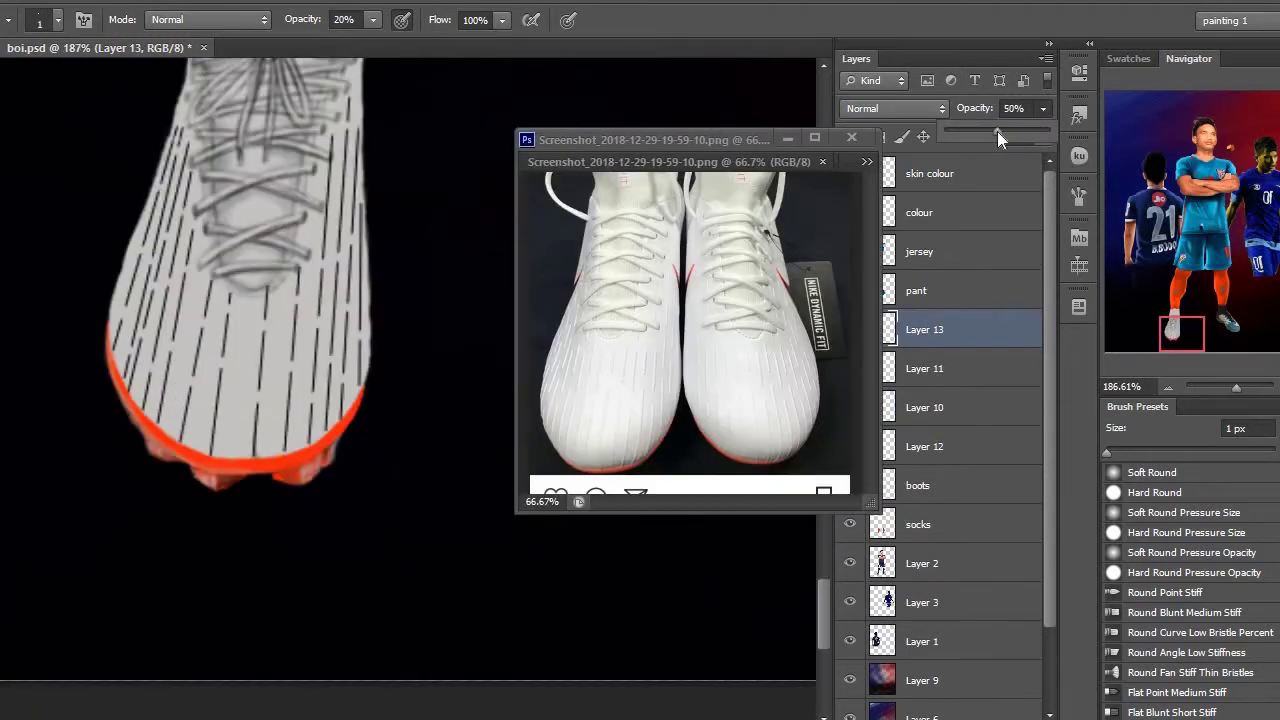
left_click_drag(997, 131, 965, 131)
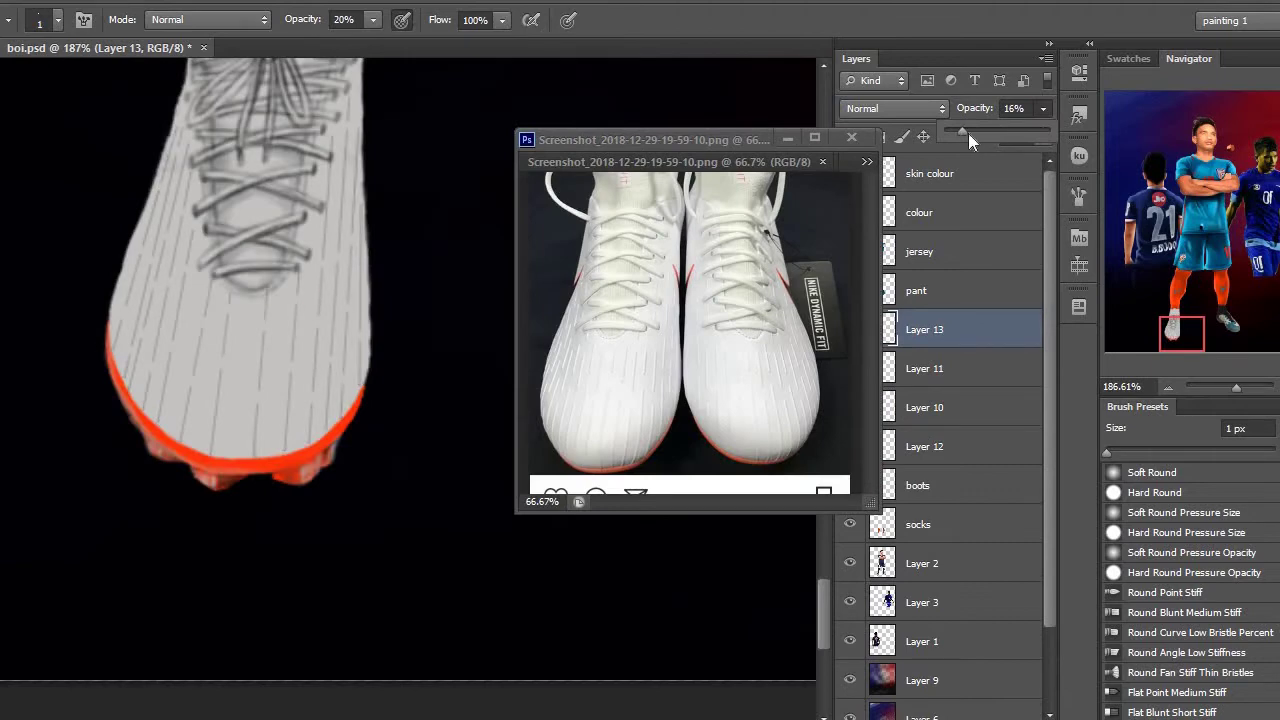
Shade the boot's toe around the lowest laces on Layer 13 with soft low-opacity strokes, following the boot photo
key("Escape")
scroll(271, 277, "up", 5)
left_click_drag(271, 277, 240, 300)
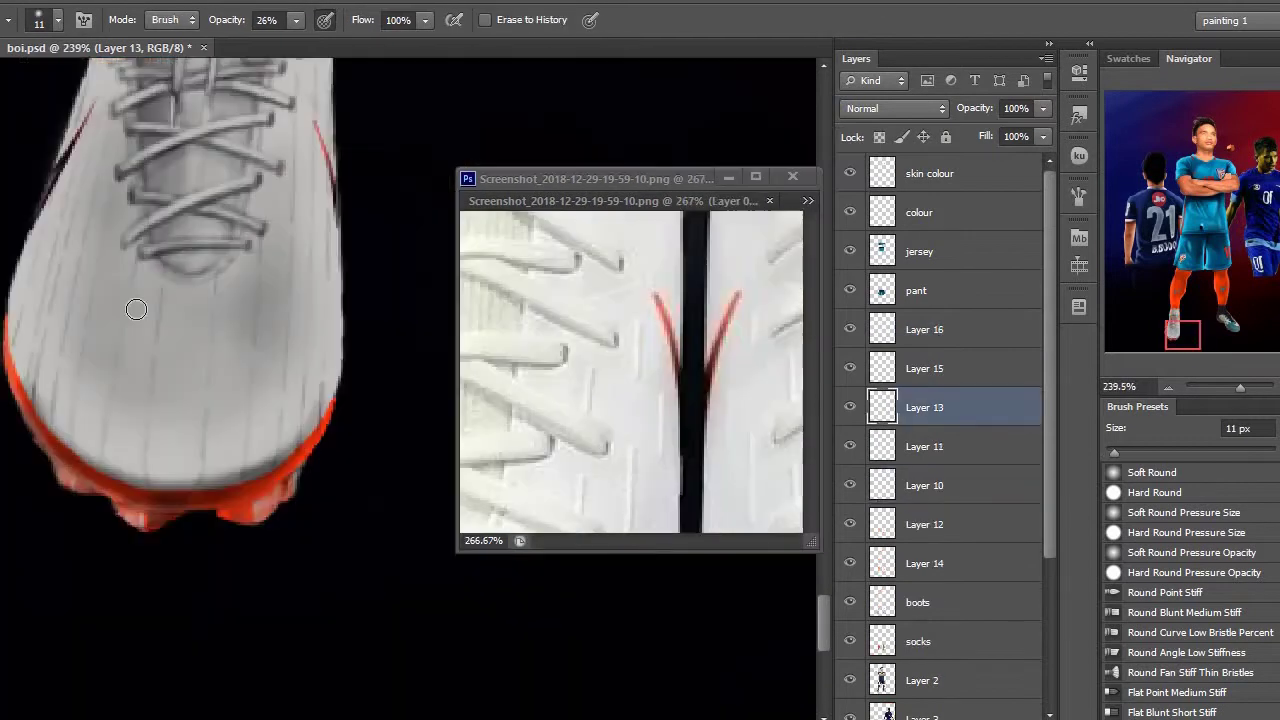
scroll(240, 337, "down", 3)
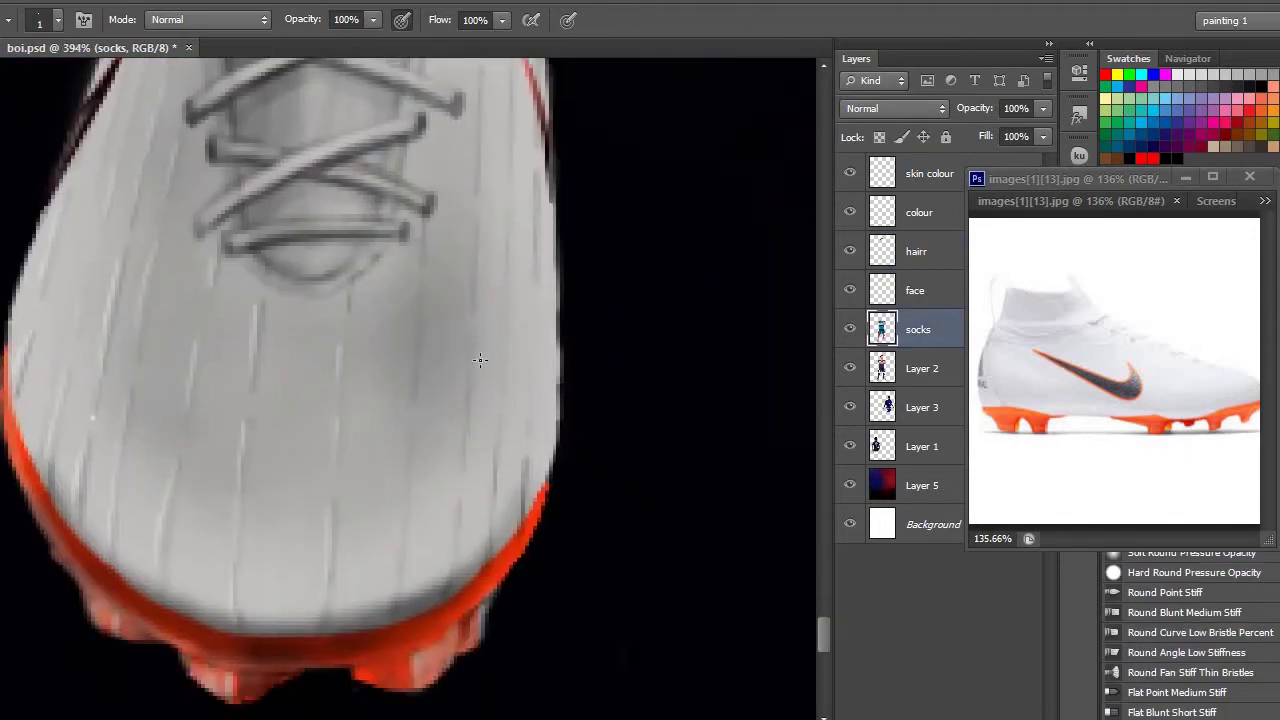
Refine the boot's toe stripes and the edge above the orange sole on the socks layer with a 1 px brush at 100% opacity
scroll(480, 360, "up", 3)
scroll(457, 214, "down", 3)
scroll(414, 371, "down", 3)
scroll(420, 386, "right", 3)
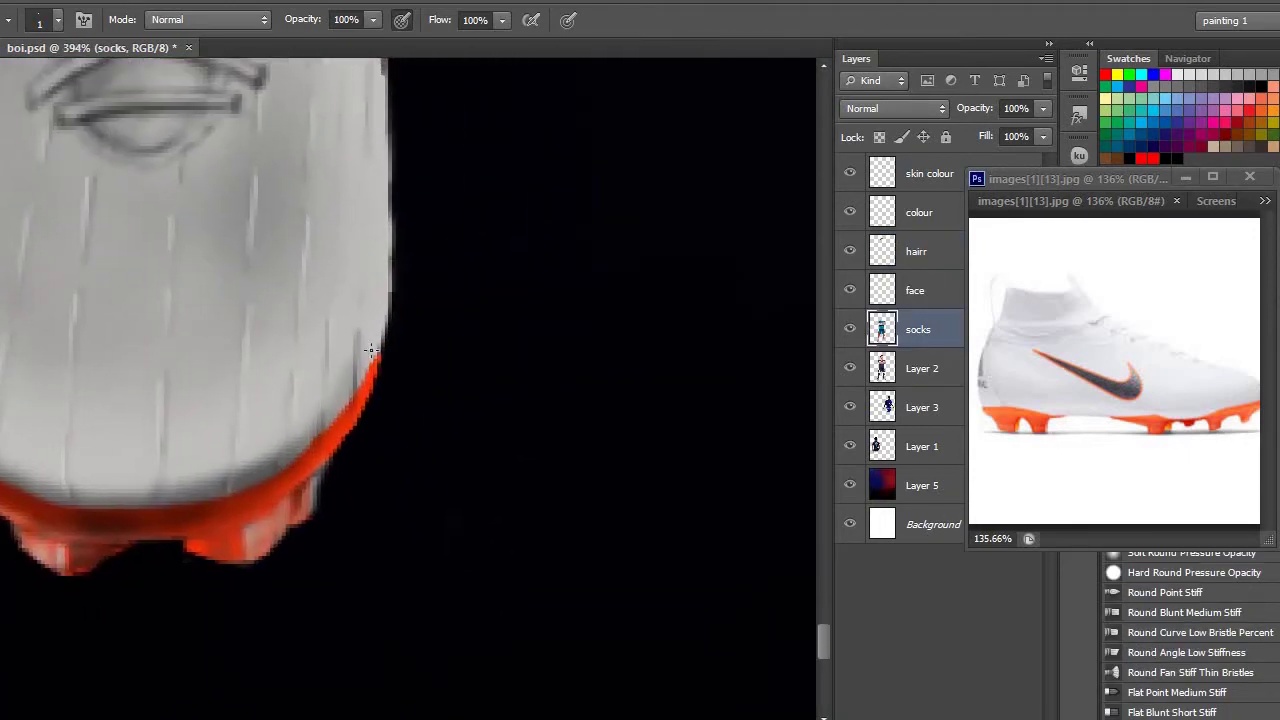
scroll(370, 349, "up", 5)
scroll(320, 329, "up", 3)
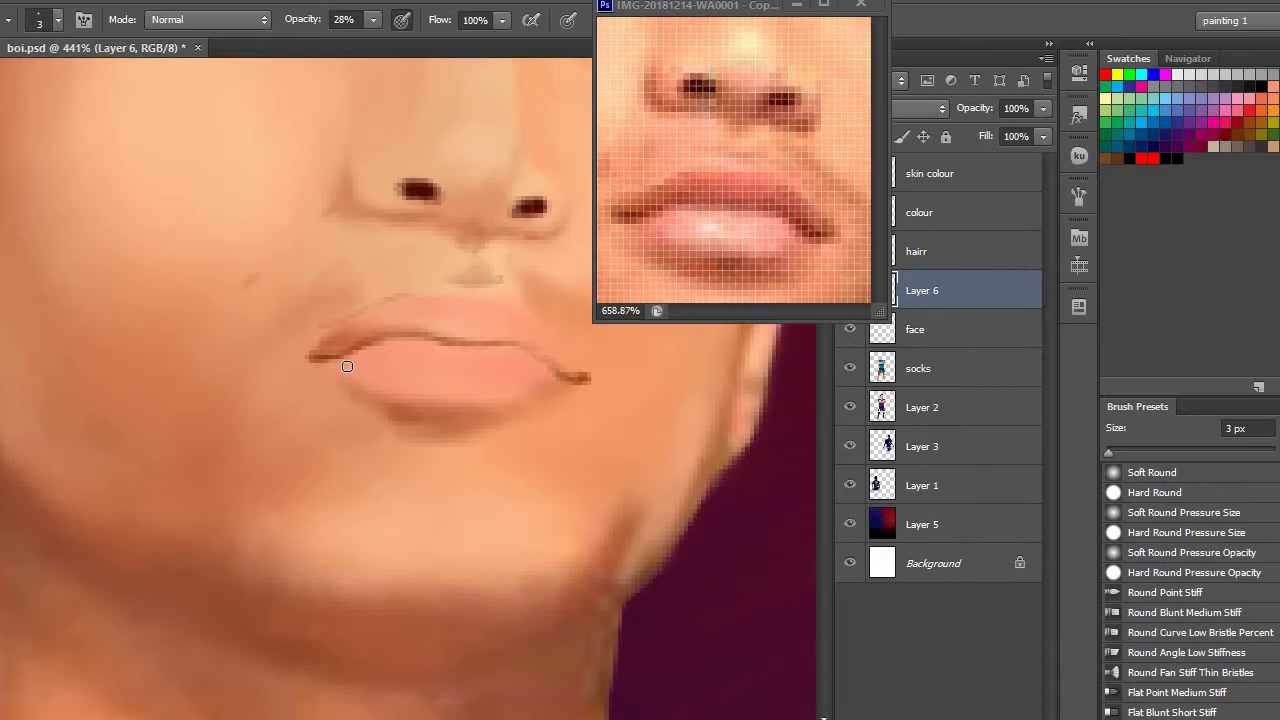
Define the dark line between the lips and the mouth corners on the face layer with a 1 px brush at 74% opacity
scroll(436, 358, "down", 1)
scroll(436, 358, "right", 2)
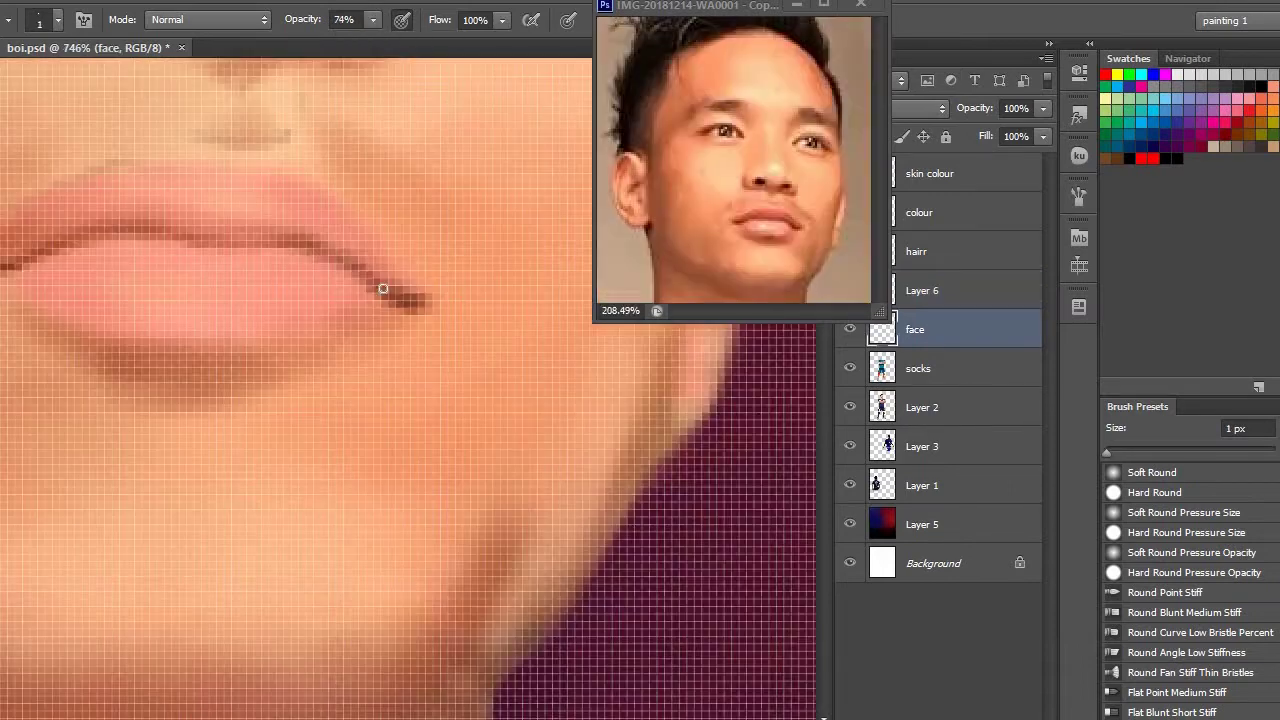
scroll(386, 286, "left", 5)
scroll(478, 251, "right", 3)
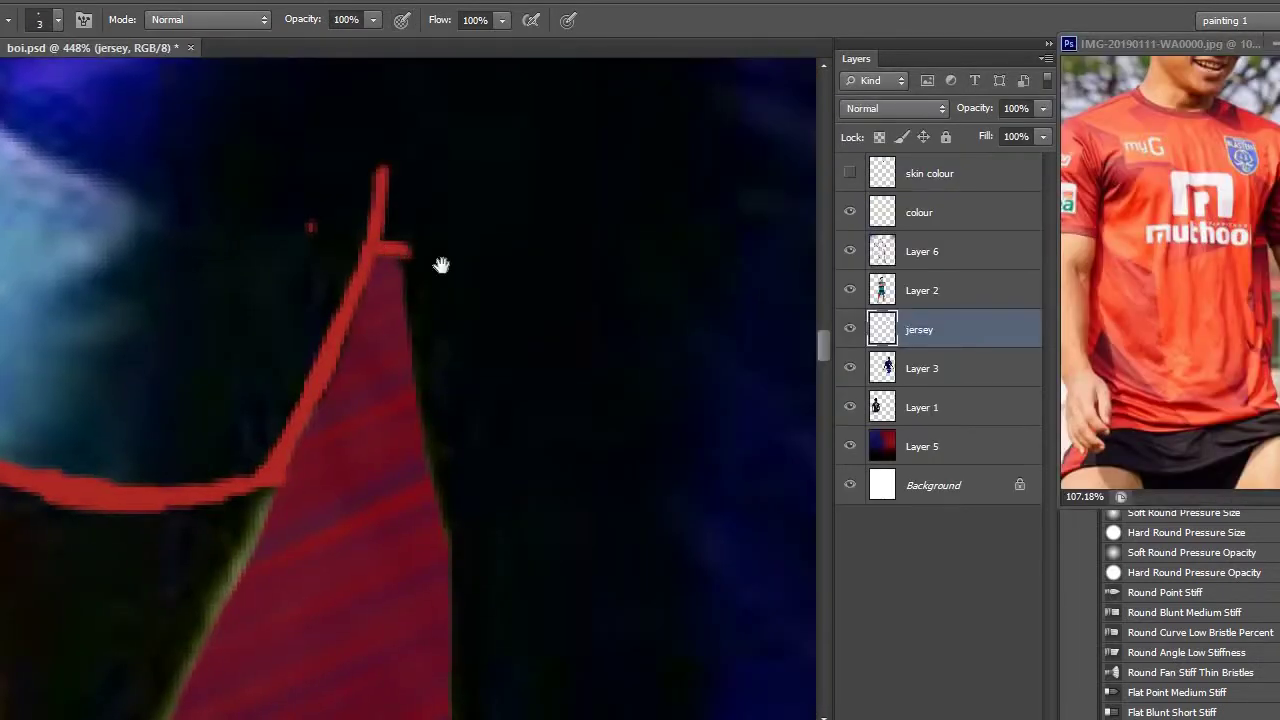
Outline the blue number 10 jersey in red on the jersey layer with a 3 px brush at 100% opacity
mouse_move(441, 265)
left_mouse_down()
mouse_move(382, 306)
mouse_move(353, 252)
mouse_move(357, 192)
mouse_move(360, 384)
mouse_move(282, 418)
mouse_move(332, 561)
mouse_move(409, 306)
left_mouse_up()
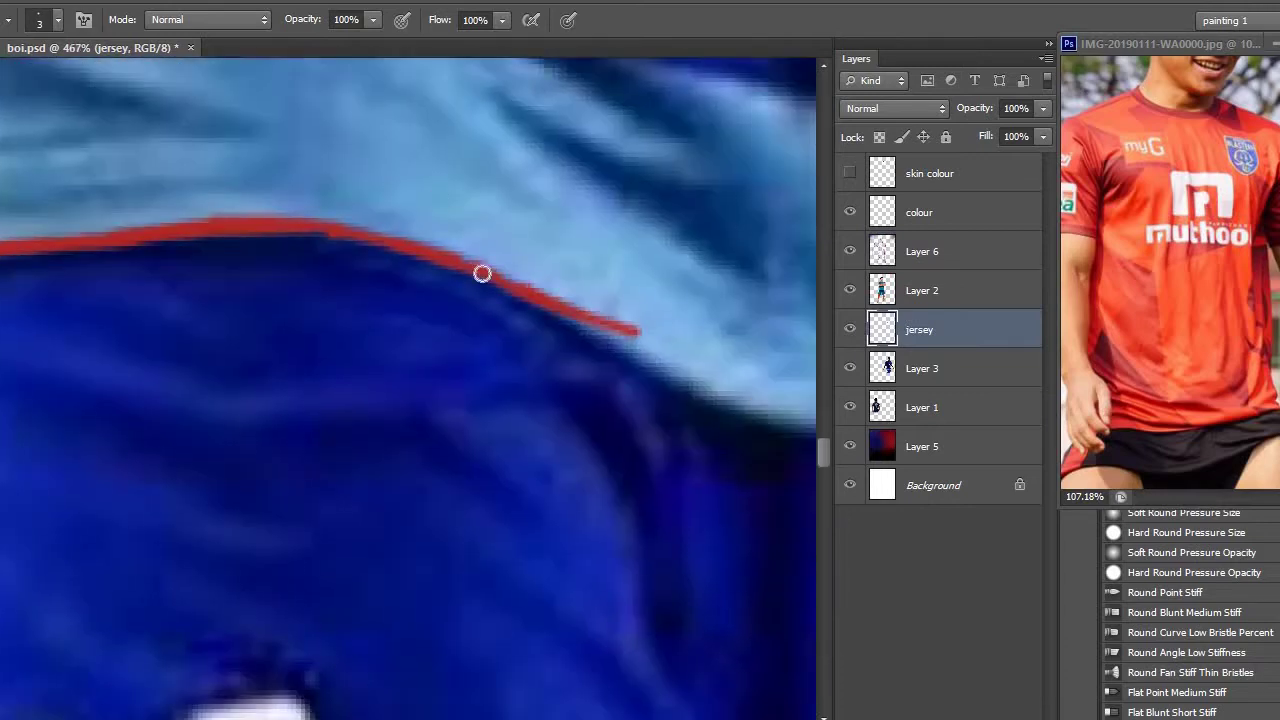
left_click_drag(480, 271, 523, 357)
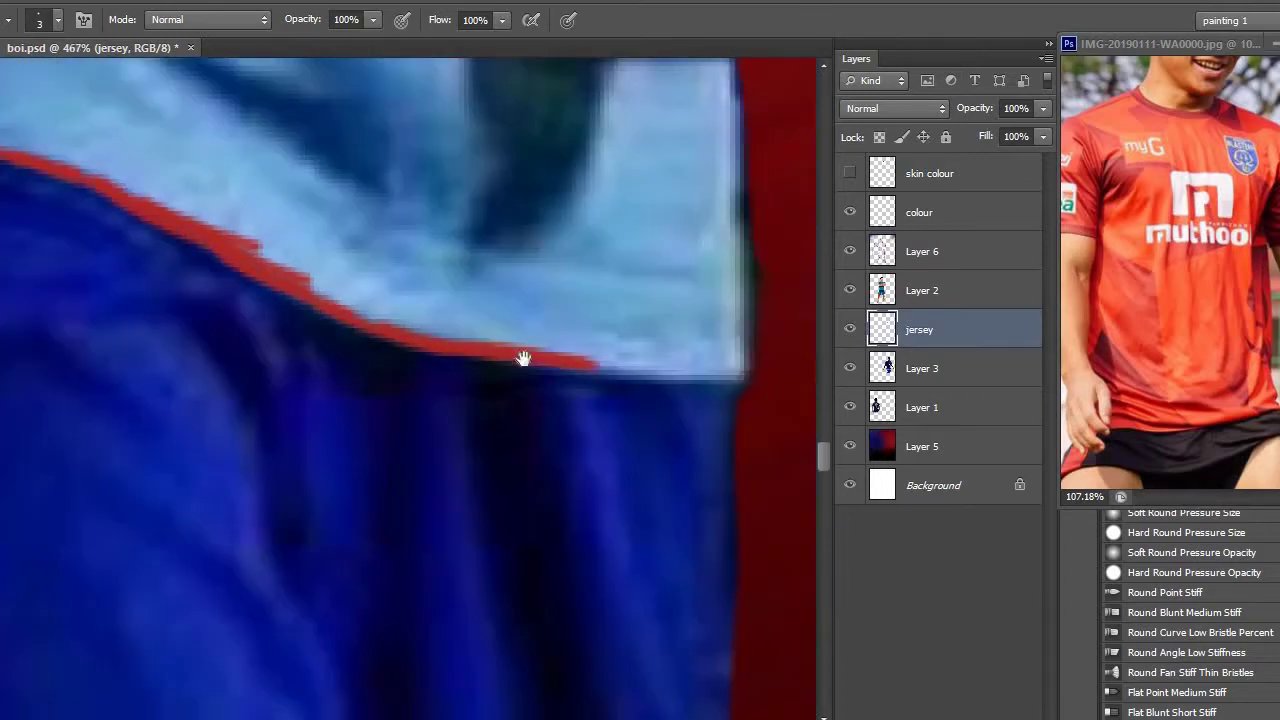
mouse_move(521, 189)
left_mouse_down()
mouse_move(520, 400)
mouse_move(506, 300)
mouse_move(529, 478)
mouse_move(493, 443)
mouse_move(466, 375)
mouse_move(460, 305)
left_mouse_up()
mouse_move(453, 170)
left_mouse_down()
mouse_move(454, 139)
mouse_move(505, 185)
mouse_move(457, 165)
mouse_move(484, 268)
mouse_move(464, 155)
mouse_move(545, 497)
mouse_move(463, 153)
mouse_move(569, 109)
left_mouse_up()
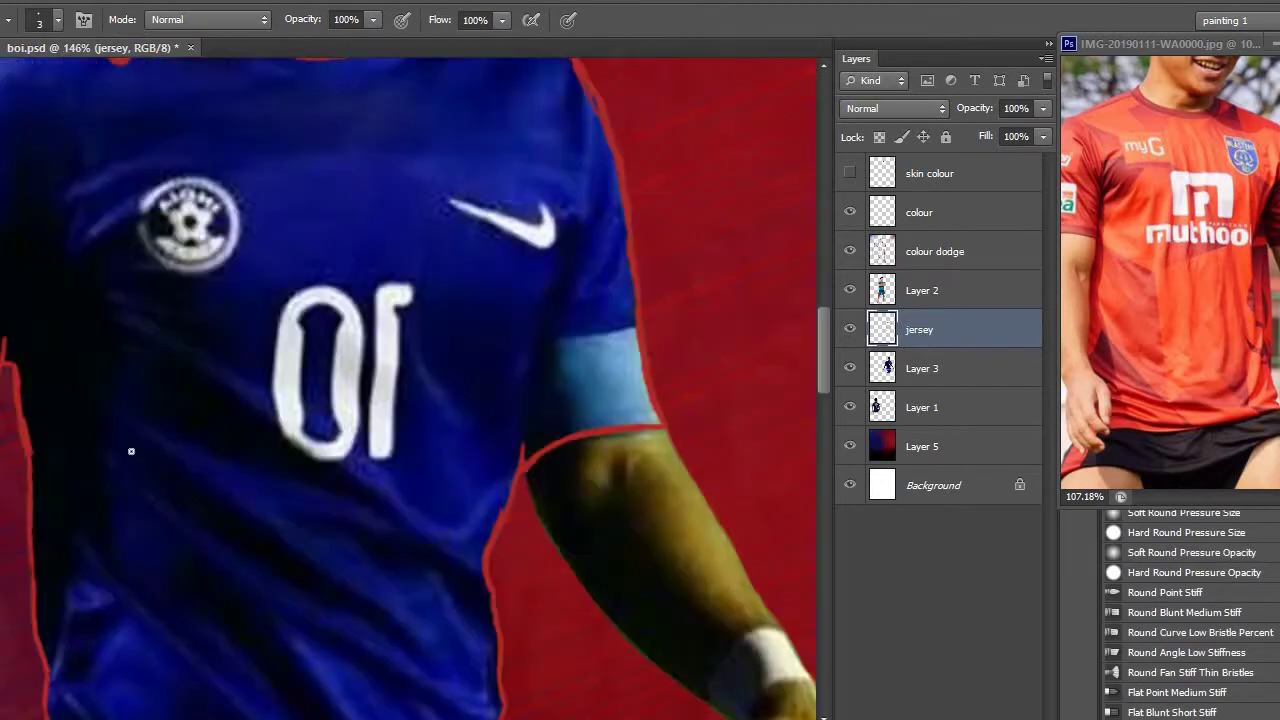
mouse_move(130, 451)
left_mouse_down()
mouse_move(397, 240)
mouse_move(349, 251)
mouse_move(286, 423)
mouse_move(569, 181)
left_mouse_up()
Add a new layer above the jersey and sketch thin shoulder and chest seam lines with a 1 px brush
key("ctrl+shift+alt+n")
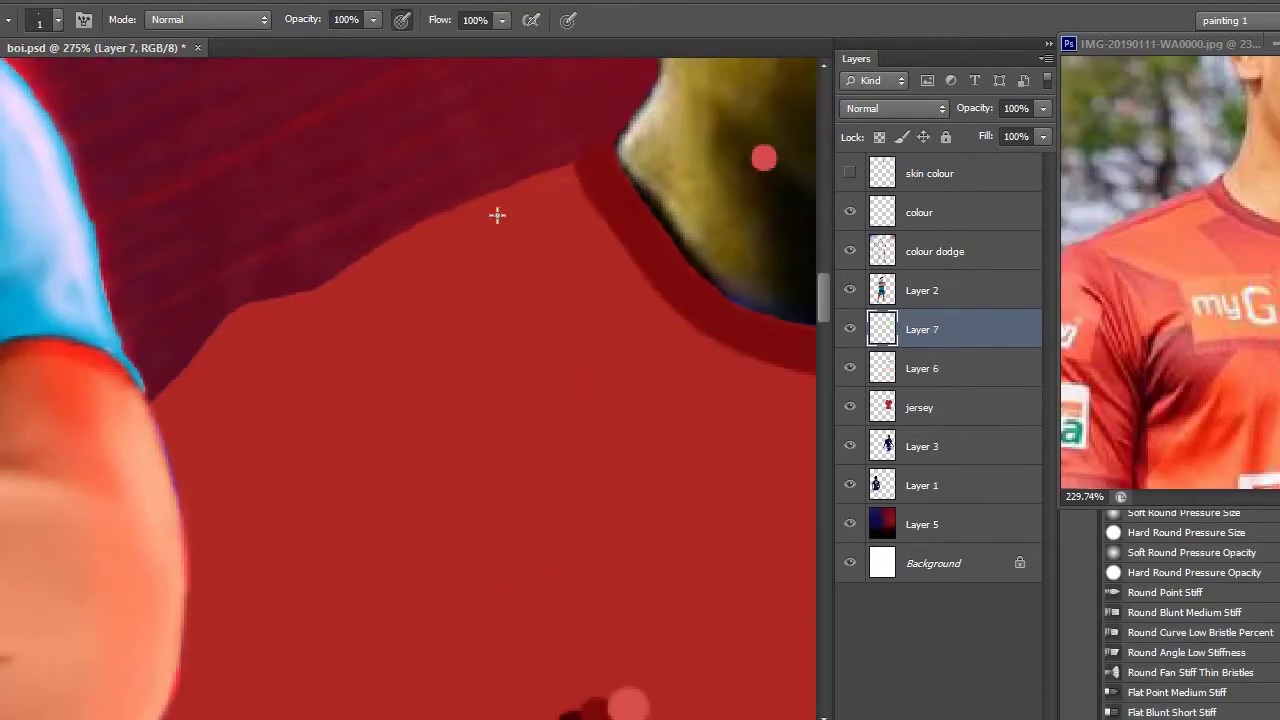
scroll(583, 177, "down", 5)
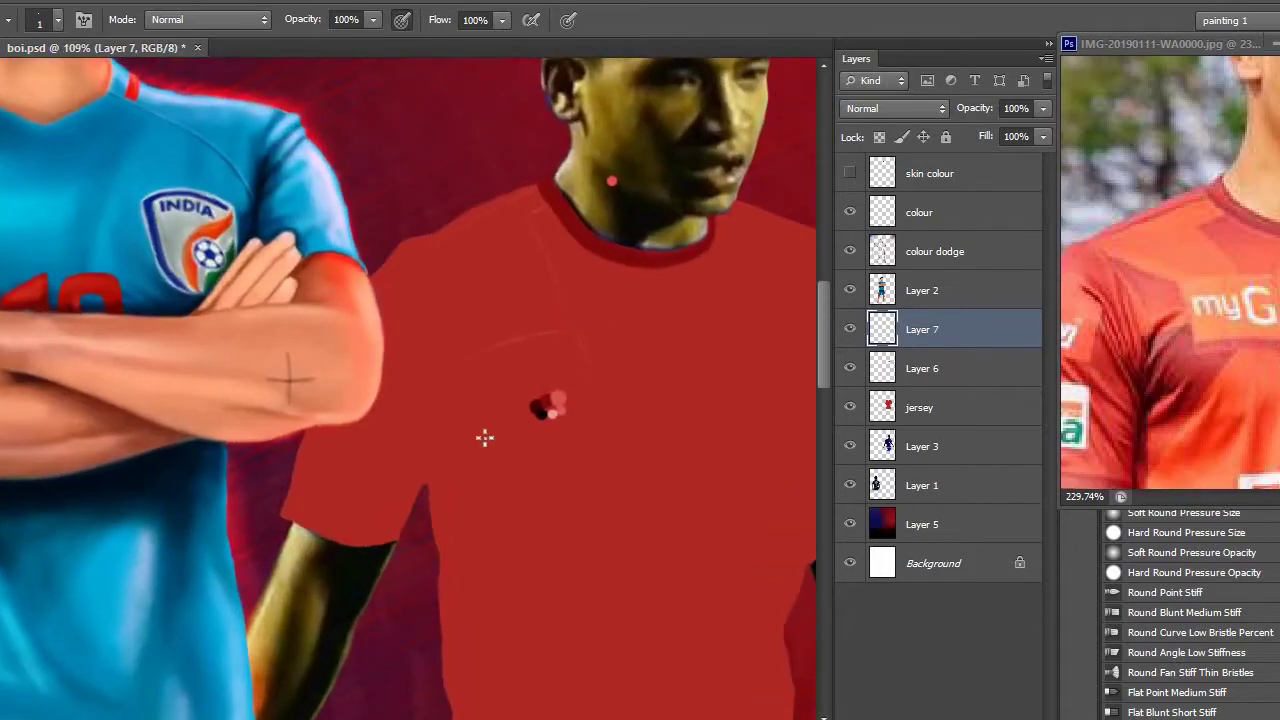
scroll(485, 350, "down", 2)
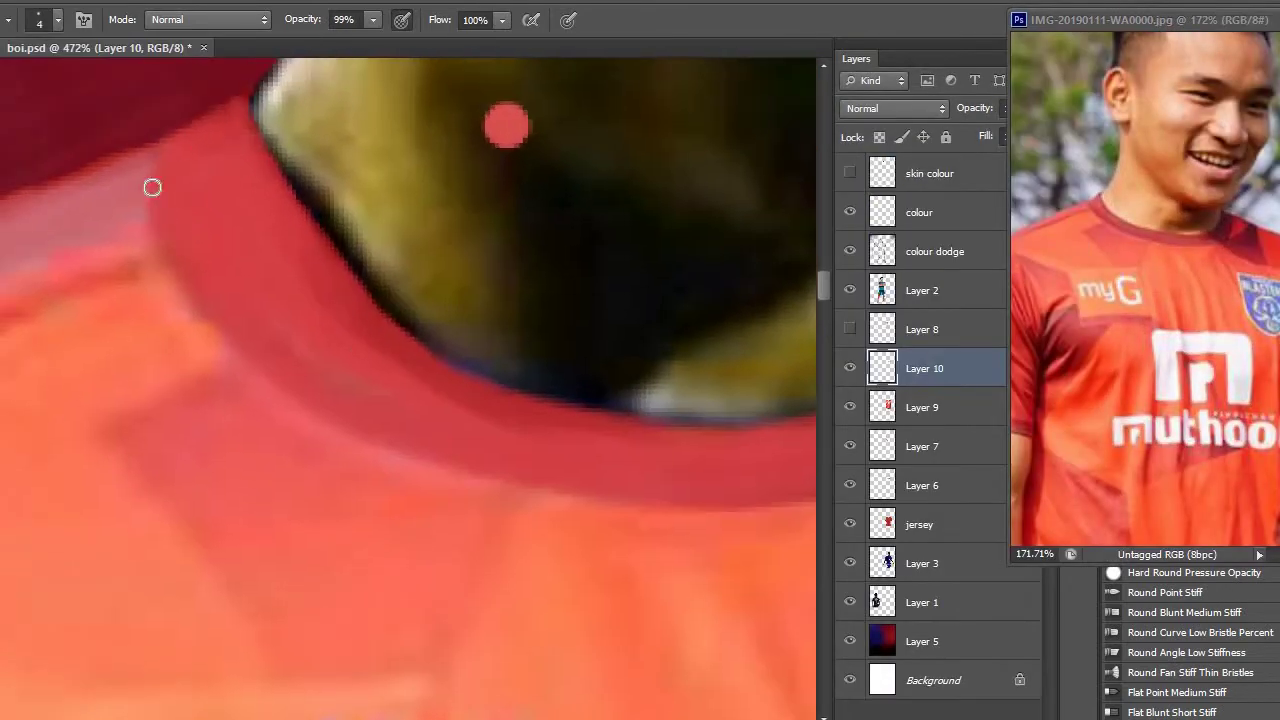
Paint the jersey's collar and orange shoulder panel on Layer 10 with a 4 px brush, then blend at 9 px and 28% opacity
mouse_move(152, 187)
left_mouse_down()
mouse_move(349, 263)
mouse_move(337, 291)
left_mouse_up()
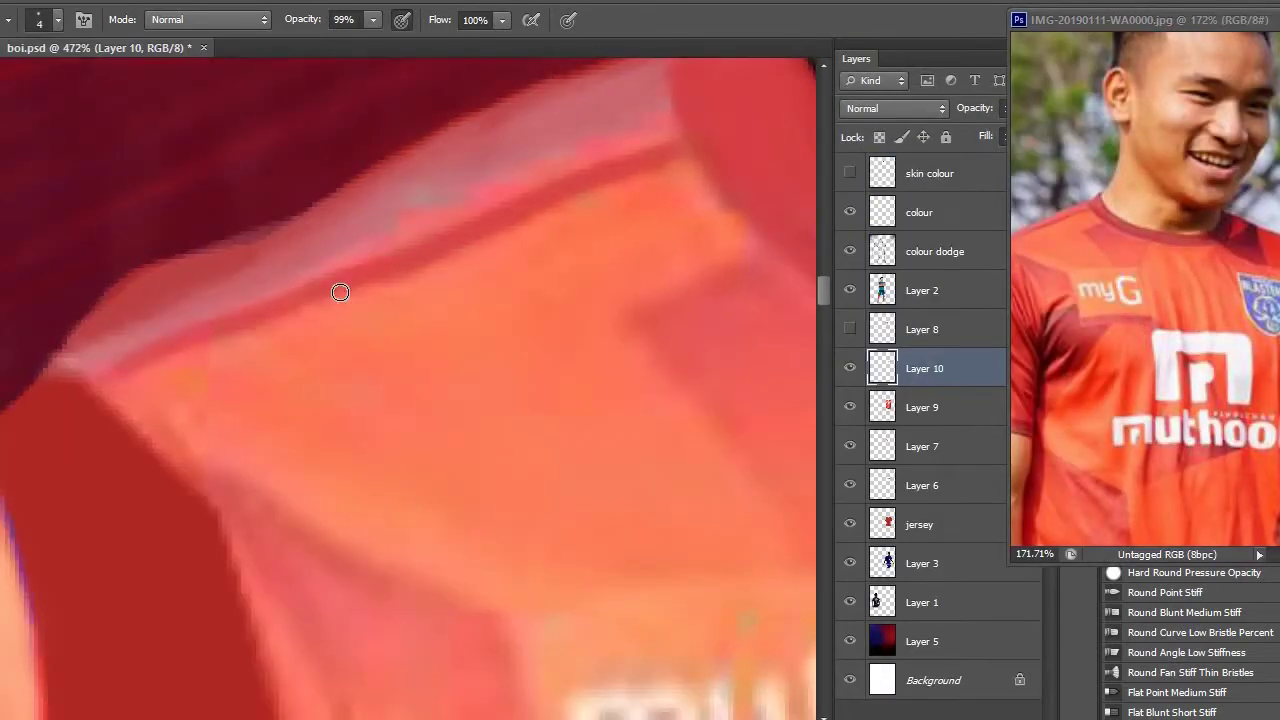
key("Return")
key("bracketright")
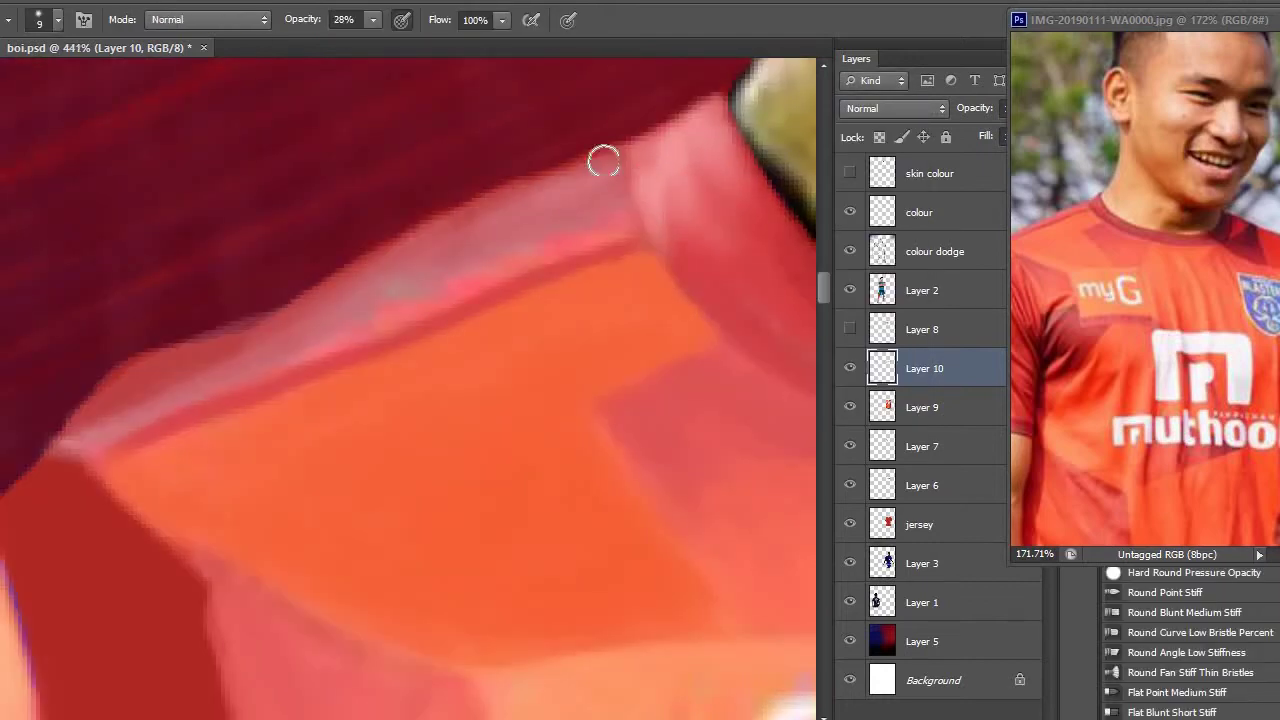
left_click_drag(603, 162, 455, 260)
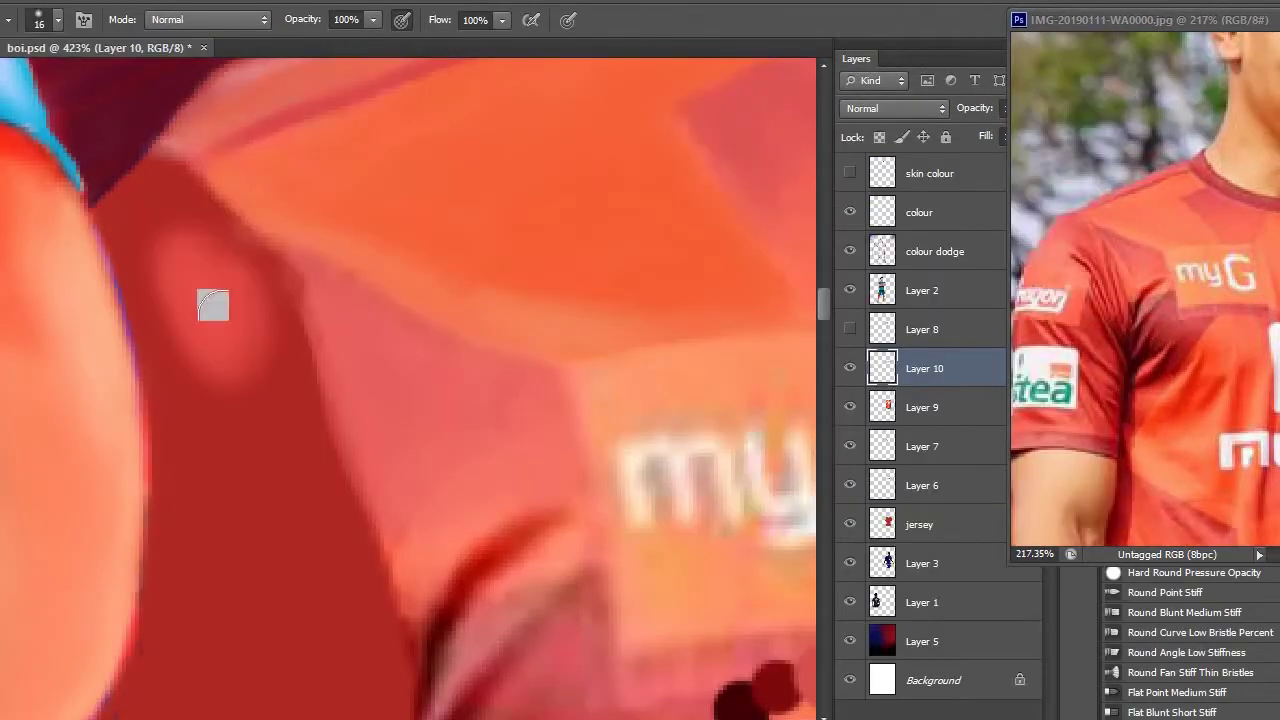
Paint the sleeve beside the crossed arms orange-red on Layer 10 and shade its cuff and underarm edge, down to 34% opacity
left_click_drag(237, 283, 462, 322)
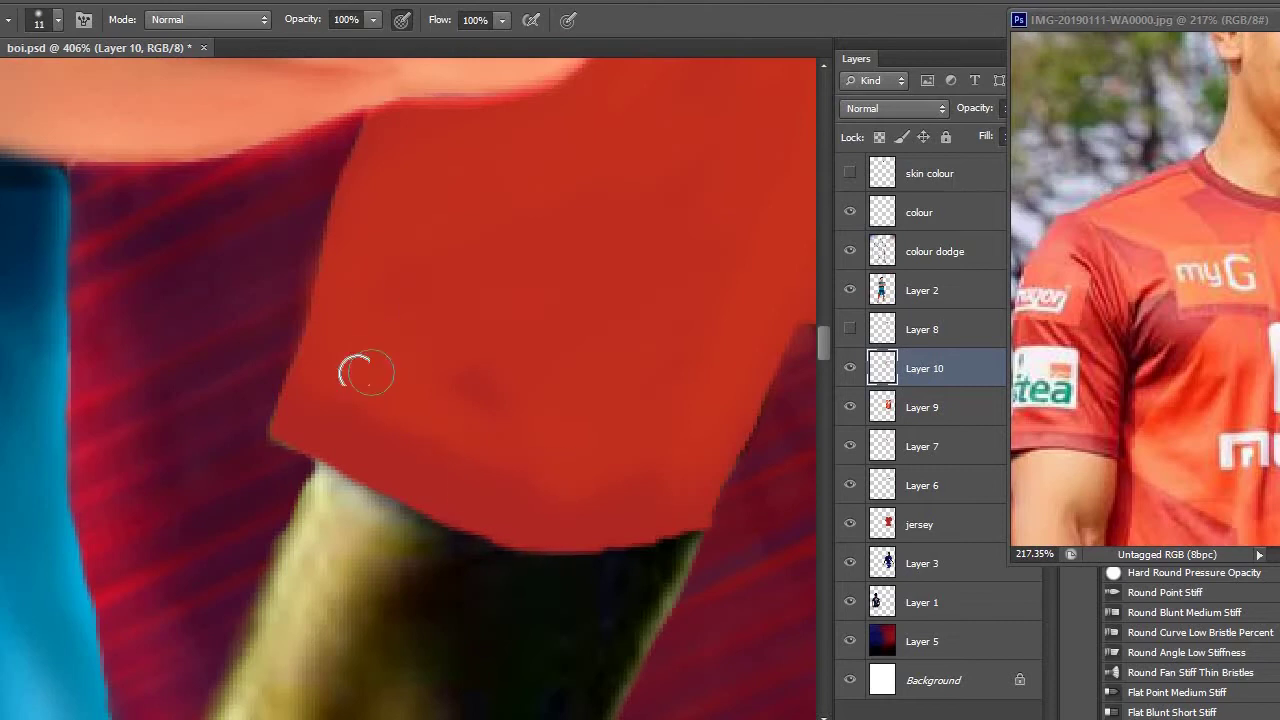
key("bracketleft")
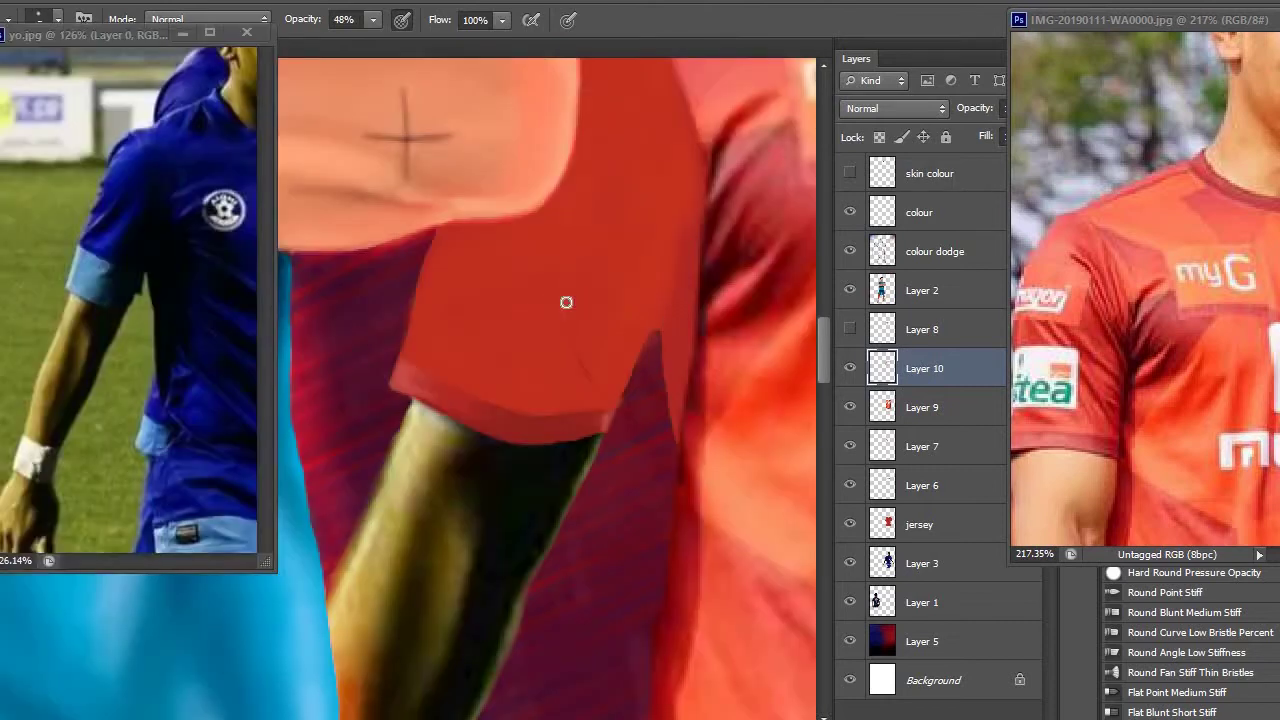
left_click_drag(453, 245, 585, 202)
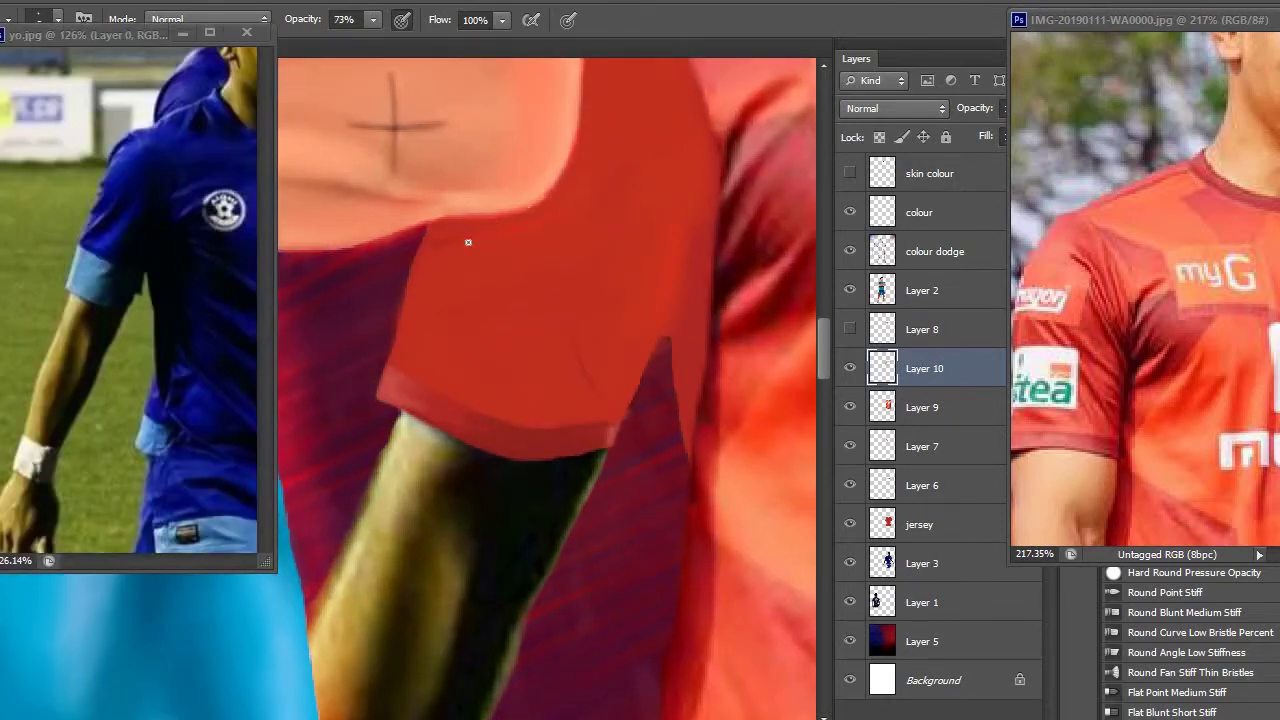
left_click(849, 140)
left_click_drag(695, 120, 689, 334)
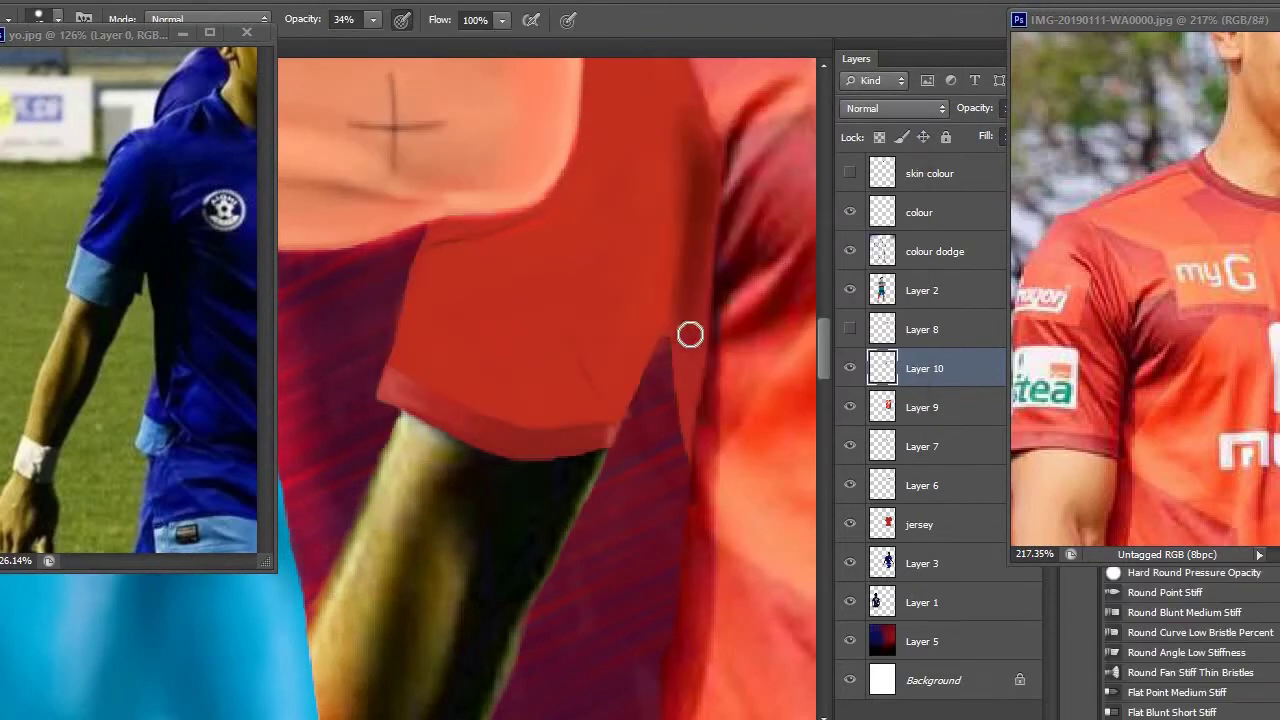
Paint the fabric folds and dark panel along the red jersey's lower side and hem on Layer 10 at 38% opacity
scroll(689, 334, "left", 2)
scroll(786, 154, "up", 2)
scroll(765, 349, "right", 3)
scroll(503, 320, "up", 2)
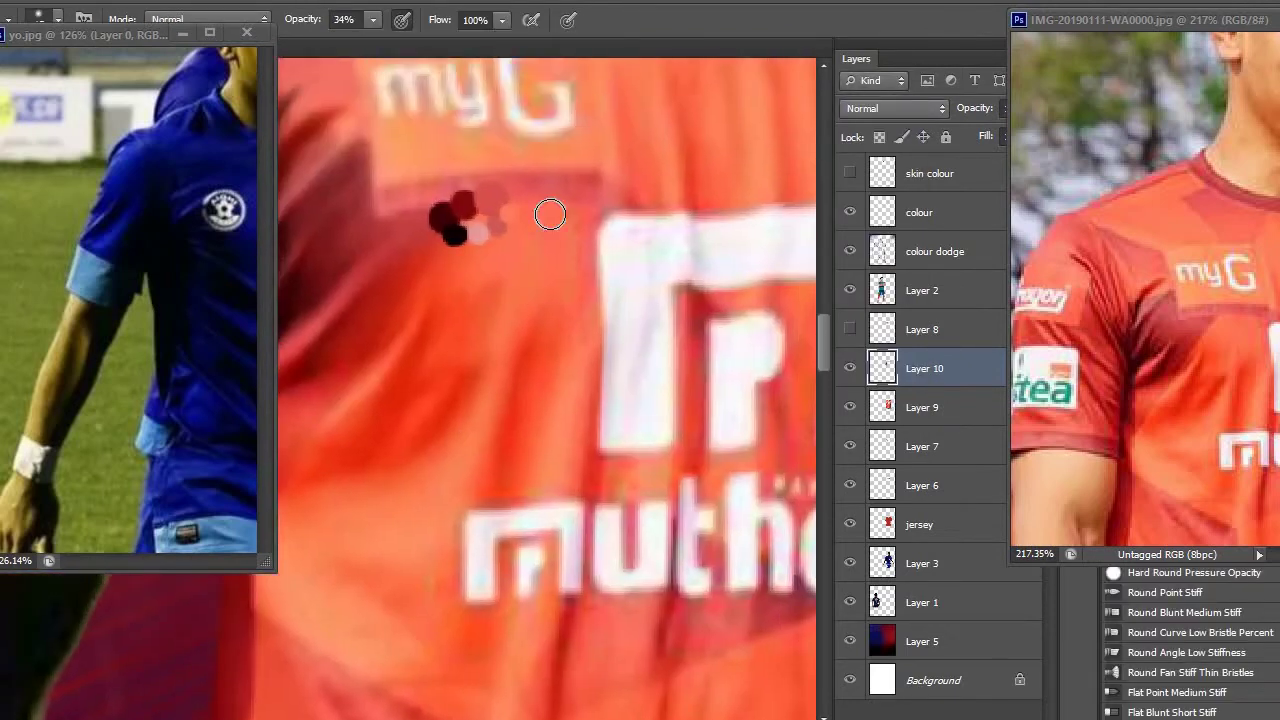
scroll(548, 214, "down", 1)
scroll(523, 143, "down", 2)
scroll(523, 143, "left", 1)
scroll(543, 377, "down", 3)
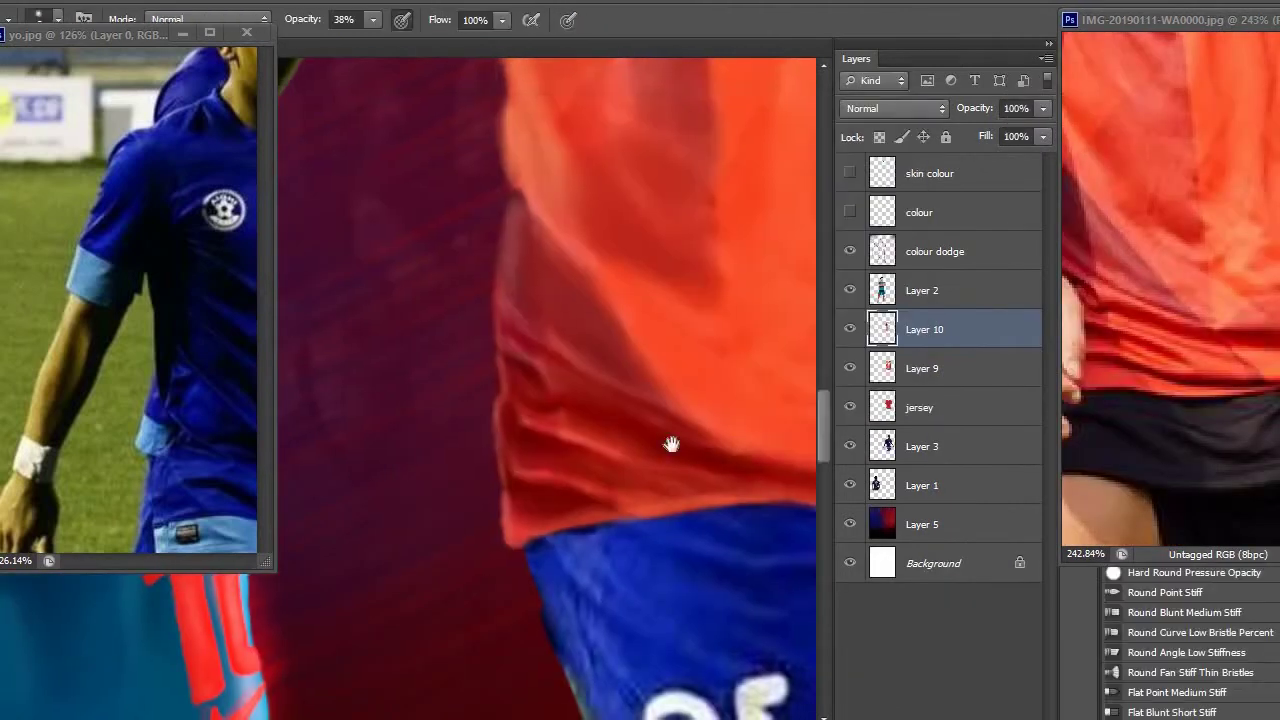
scroll(500, 477, "right", 1)
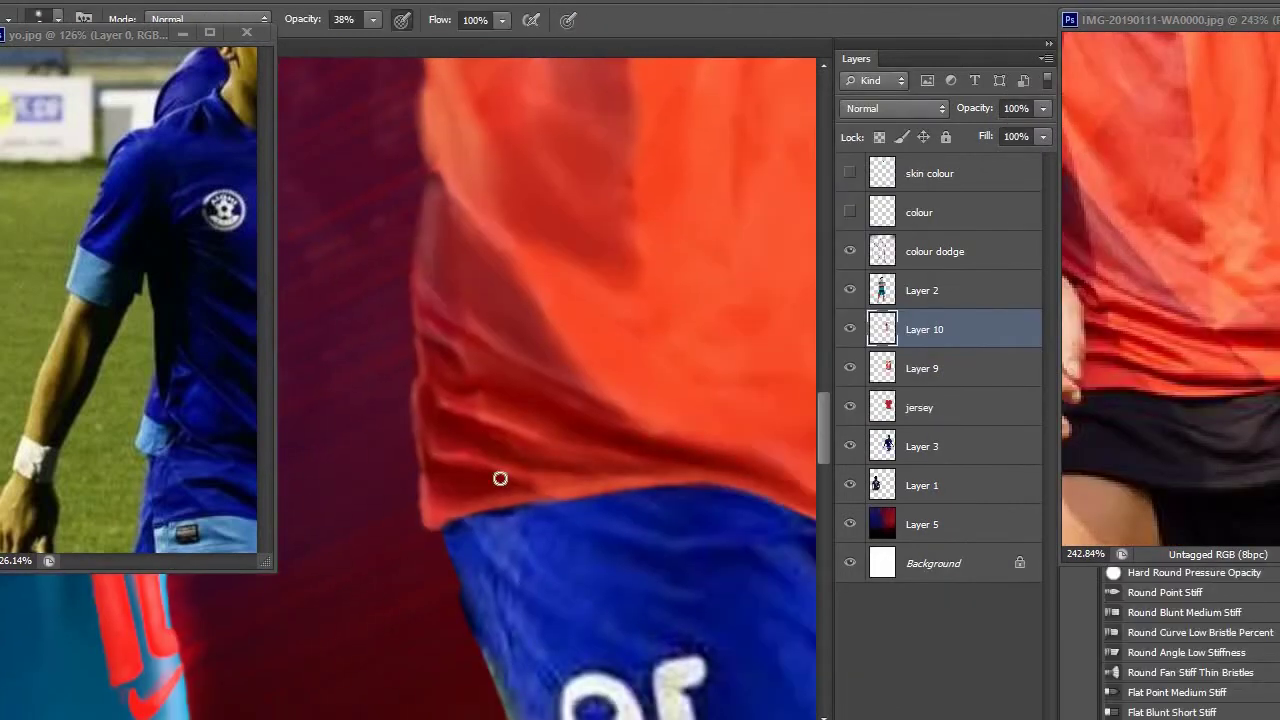
Paint the vertical fabric folds on the jersey's chest below the collar on Layer 10 at 38% opacity
scroll(586, 426, "up", 2)
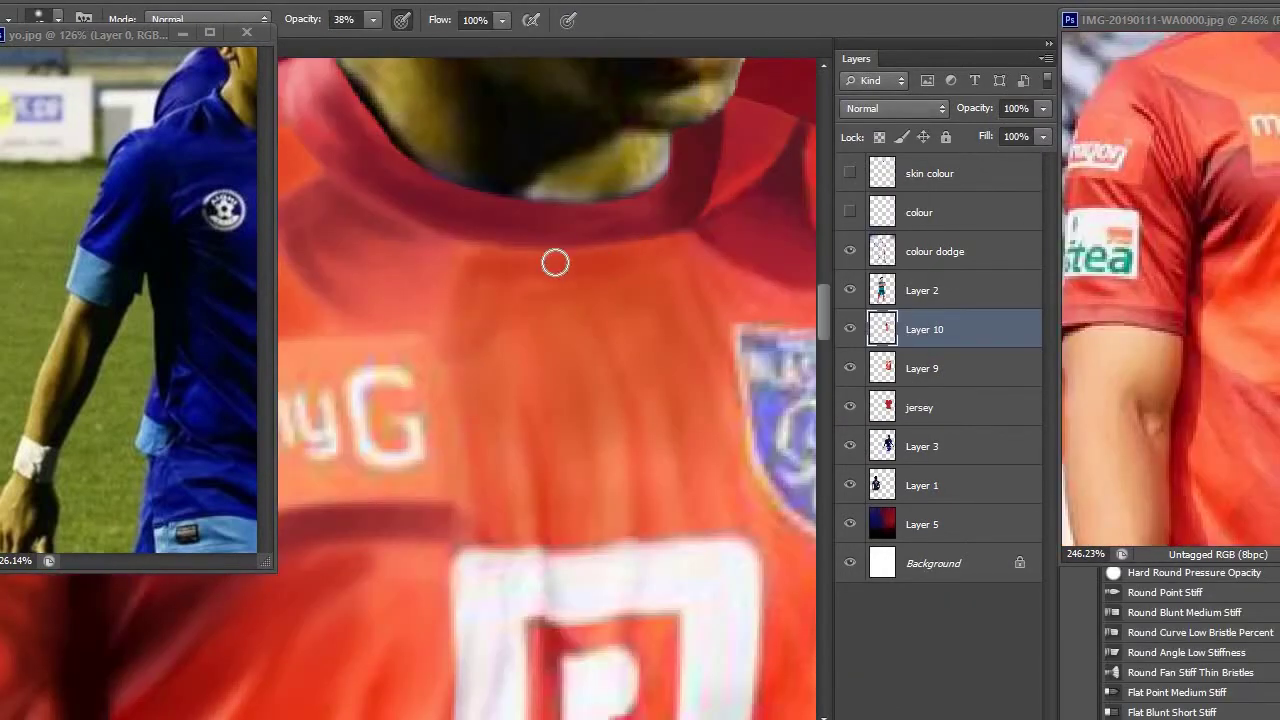
left_click_drag(665, 275, 665, 490)
left_click_drag(571, 295, 575, 430)
left_click_drag(495, 390, 510, 428)
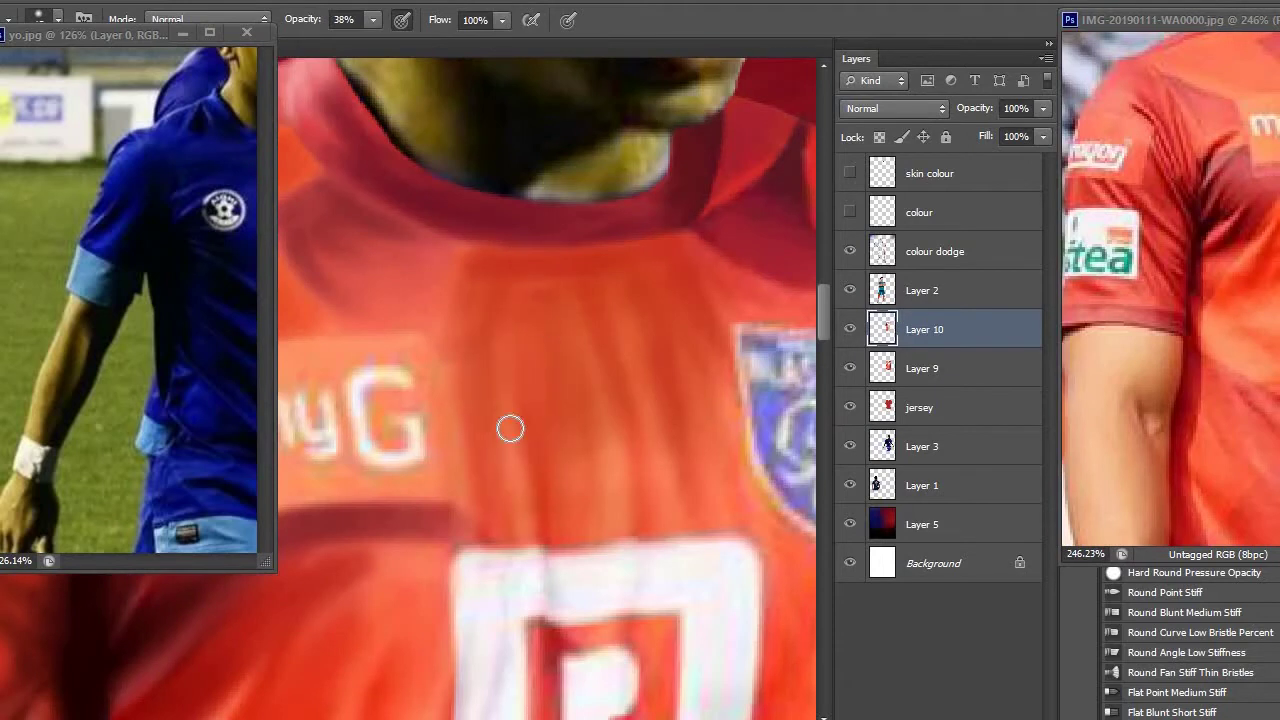
left_click_drag(646, 324, 700, 470)
left_click_drag(520, 380, 505, 520)
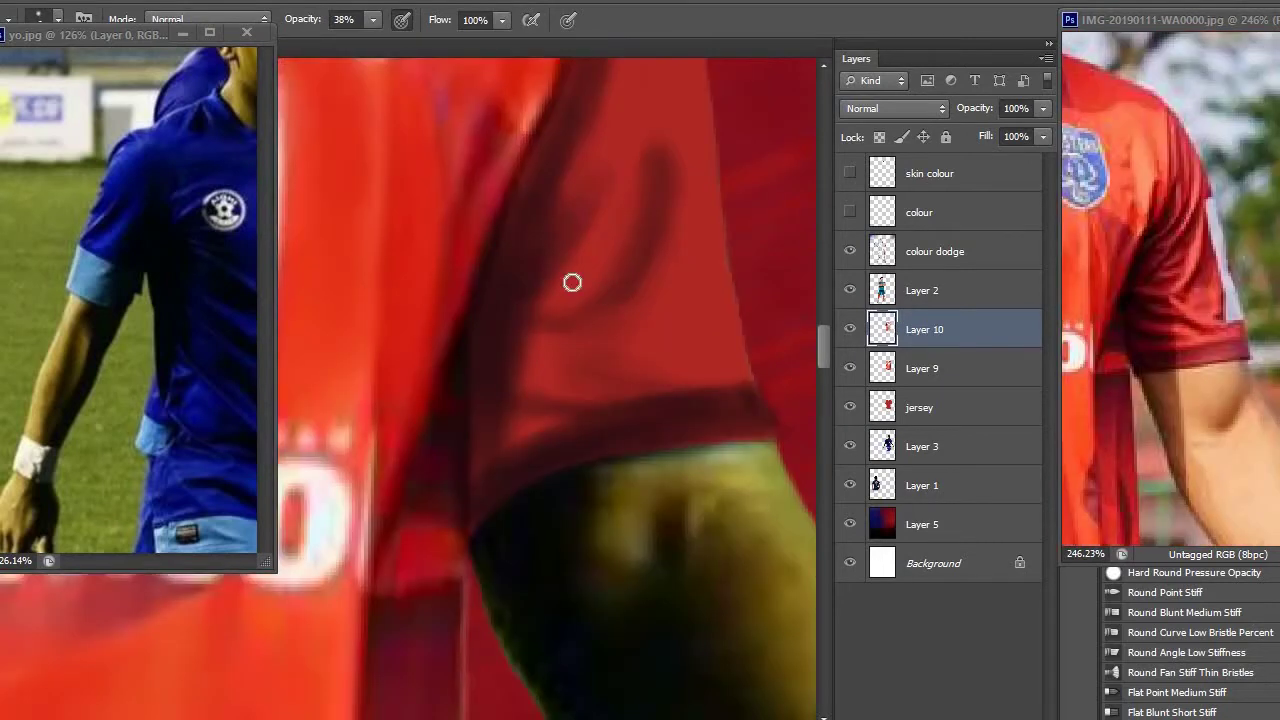
Shade the sleeve on the crest side and blend the folds on the jersey's lower front on Layer 10 at 37% opacity
mouse_move(571, 280)
left_mouse_down()
mouse_move(557, 166)
mouse_move(504, 322)
mouse_move(479, 272)
left_mouse_up()
left_click_drag(557, 263, 471, 214)
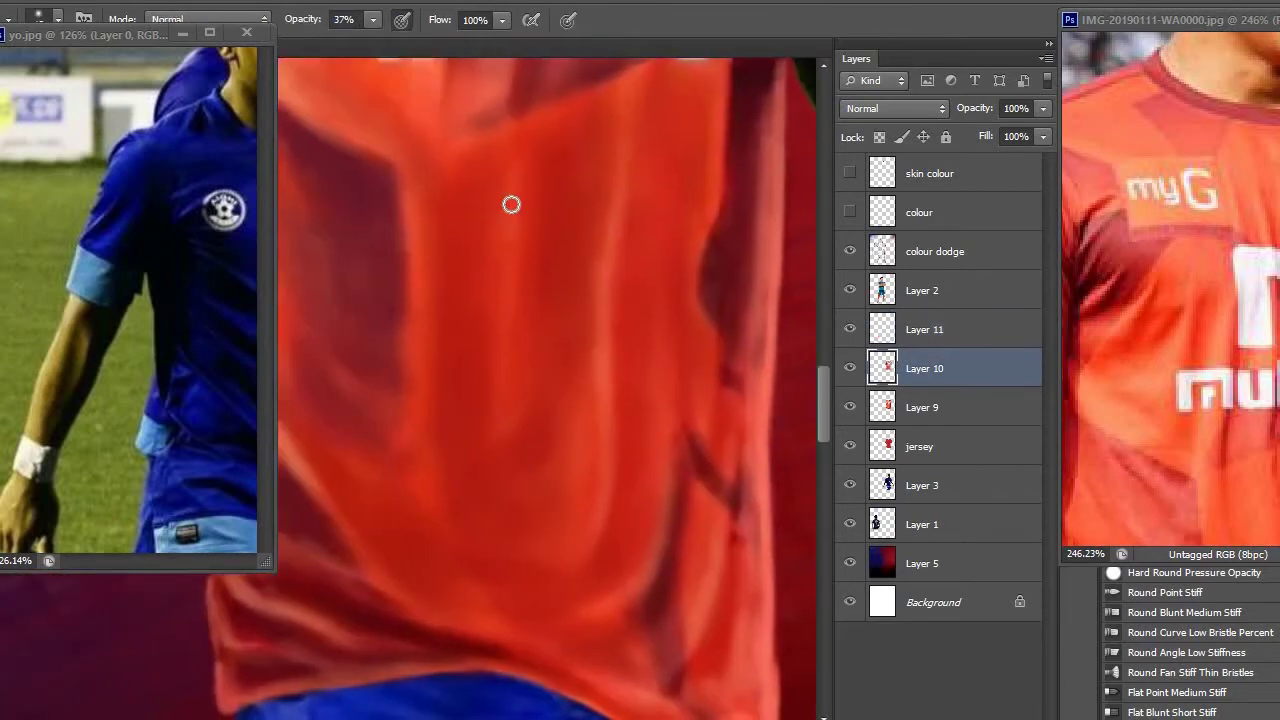
mouse_move(511, 205)
left_mouse_down()
mouse_move(534, 369)
mouse_move(409, 331)
mouse_move(503, 260)
mouse_move(662, 217)
mouse_move(343, 137)
left_mouse_up()
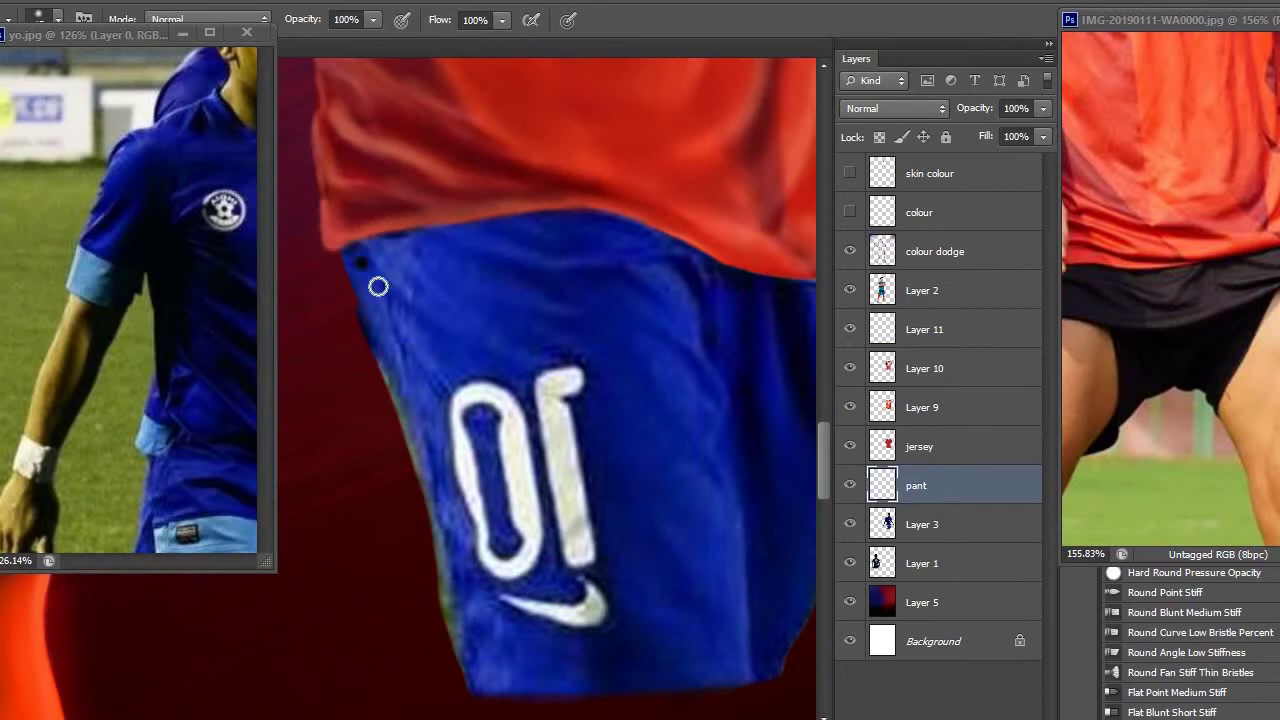
Outline the blue shorts in black on the pant layer at 100% opacity, along the jersey hem and down the outer leg
left_click_drag(378, 287, 426, 226)
scroll(426, 226, "up", 1)
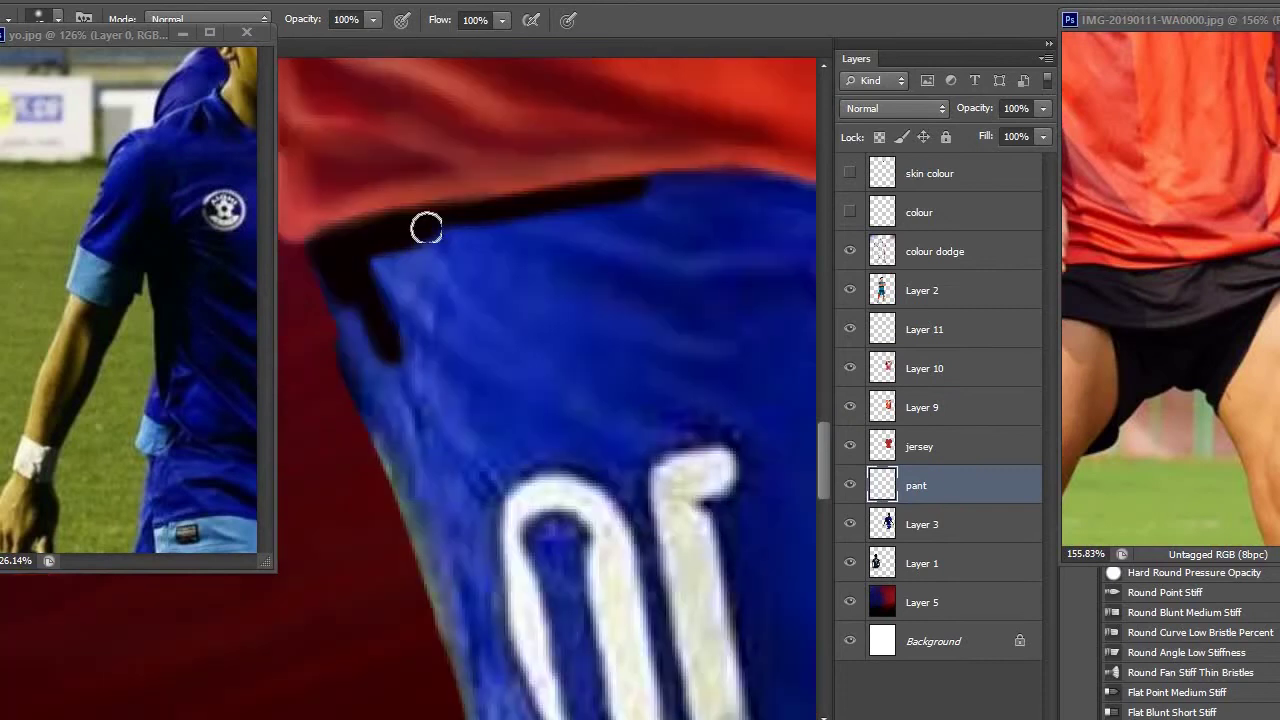
scroll(391, 251, "down", 3)
scroll(414, 229, "down", 2)
left_click_drag(425, 285, 452, 388)
scroll(452, 388, "down", 3)
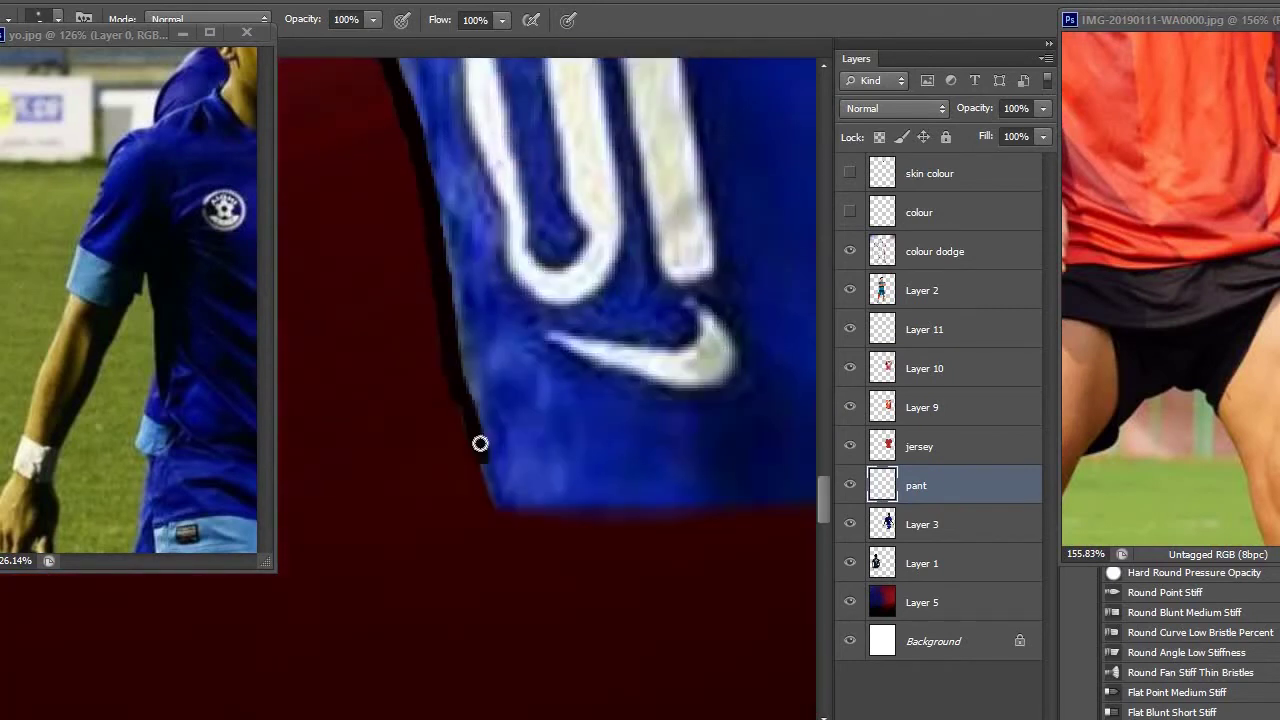
scroll(480, 443, "down", 2)
scroll(657, 443, "up", 2)
Fill the outlined shorts with black on the pant layer and paint a faint grey fold down them at 20% opacity
key("g")
left_click(549, 286)
key("b")
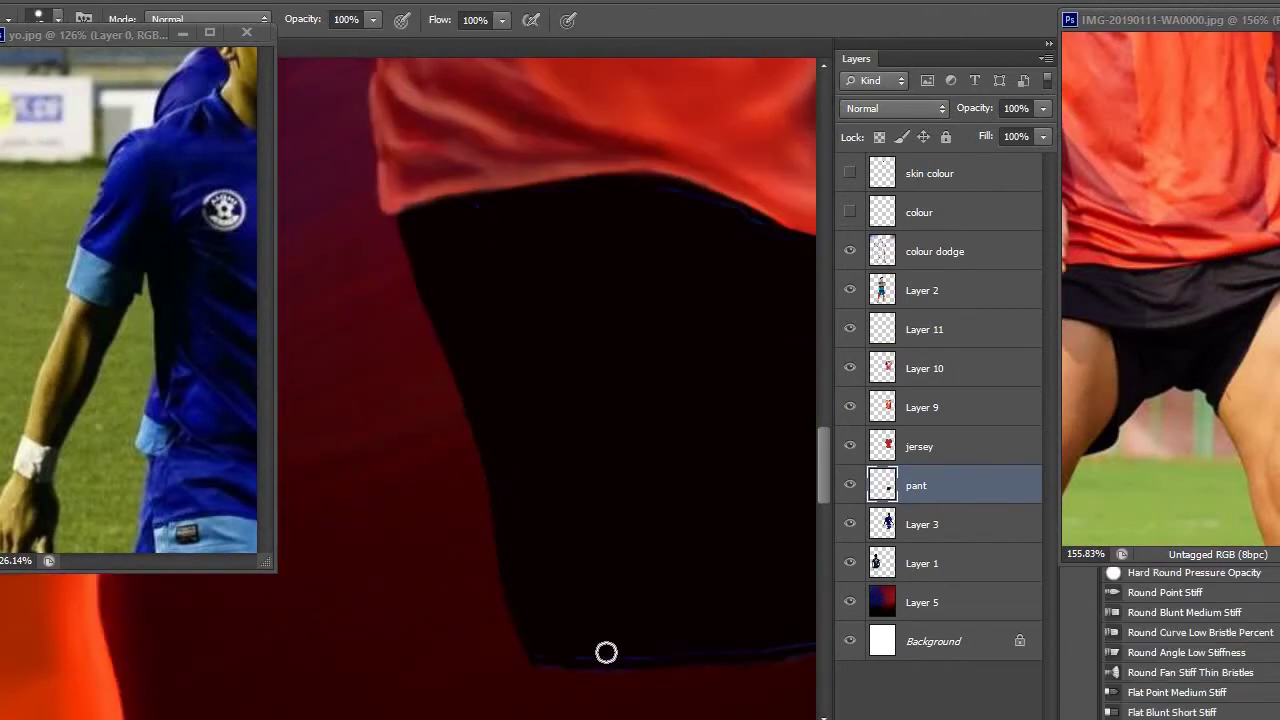
scroll(606, 652, "down", 1)
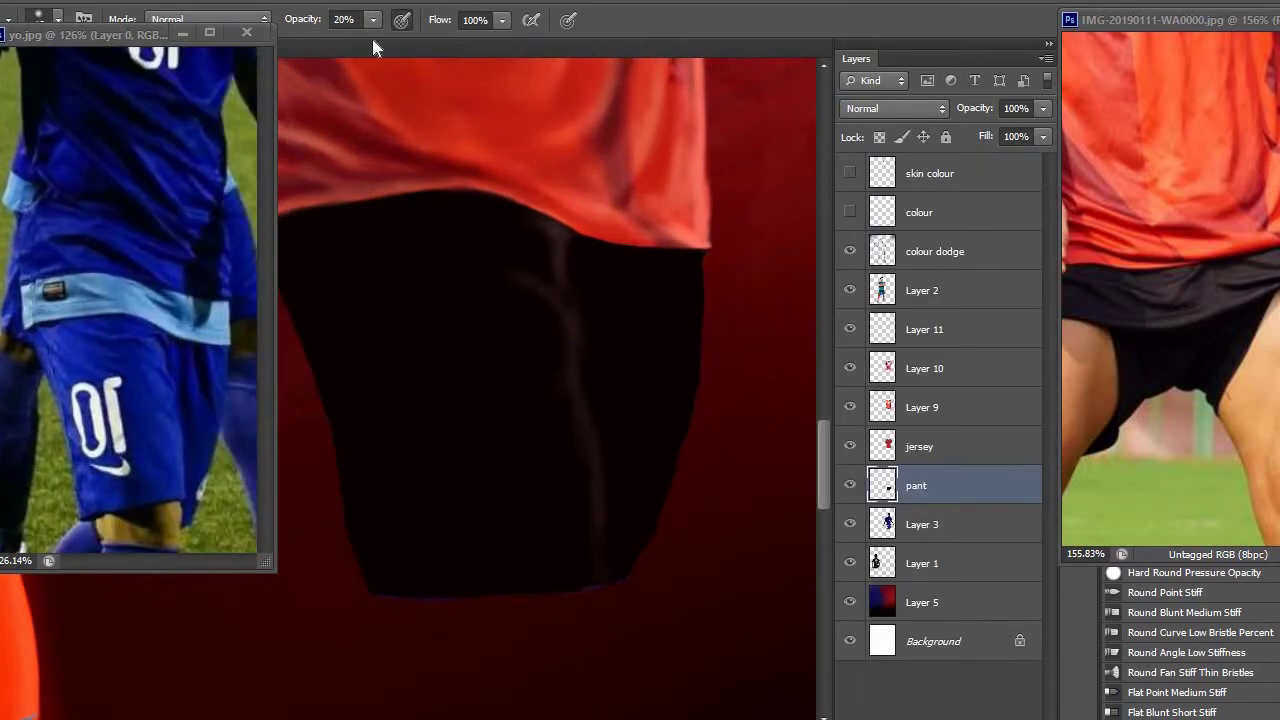
scroll(429, 255, "left", 2)
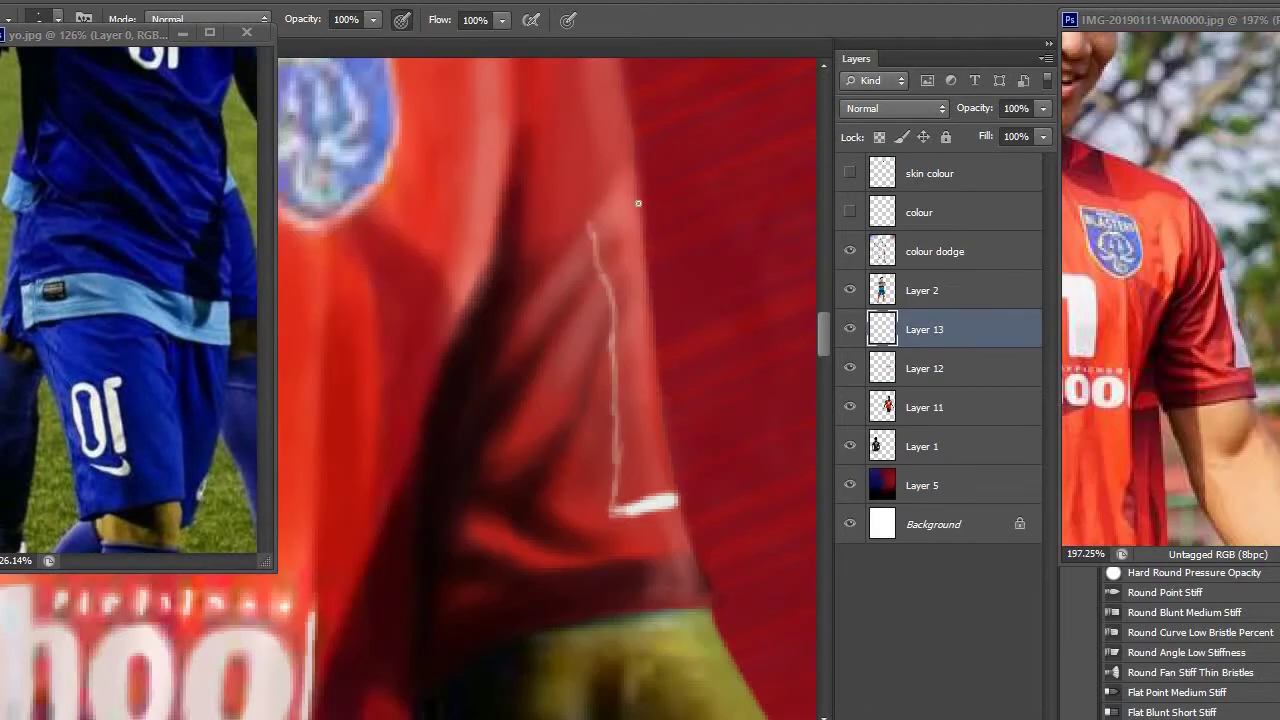
Finish the white outline of the sleeve patch on Layer 13 and fill the enclosed area with the foreground color
scroll(638, 203, "up", 3)
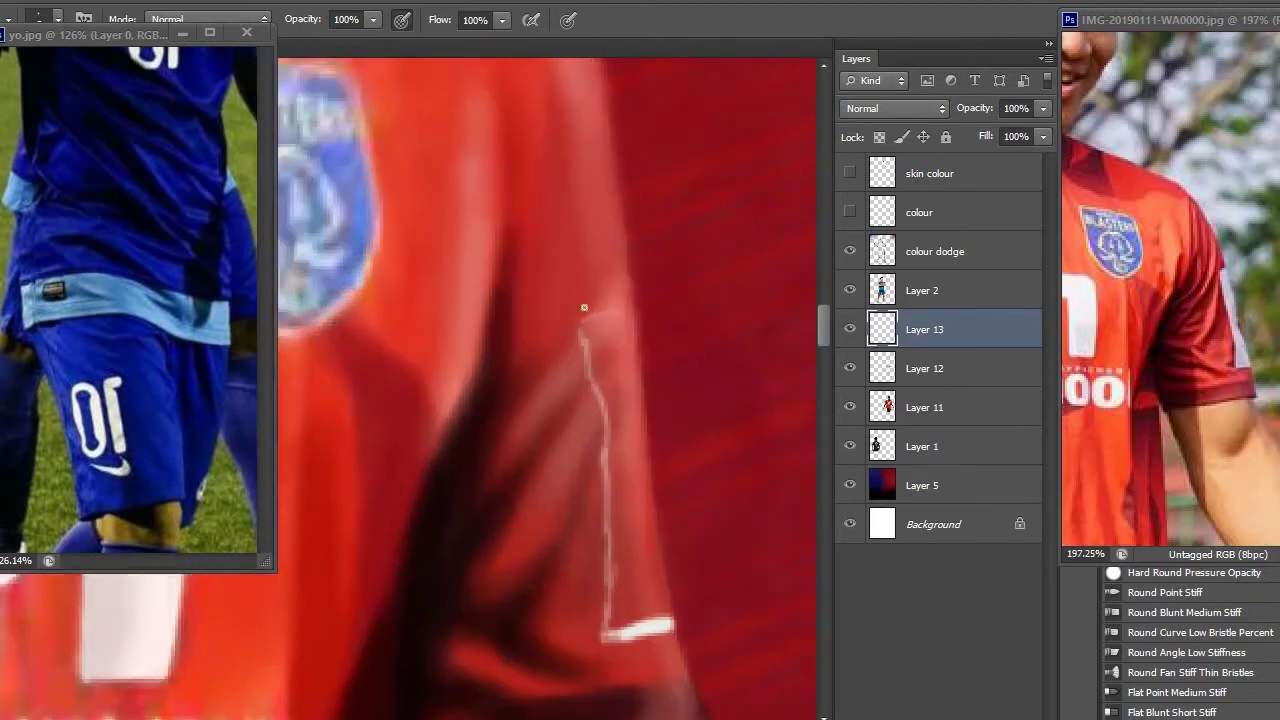
left_click_drag(582, 315, 640, 379)
left_click_drag(640, 379, 591, 324)
mouse_move(533, 171)
left_mouse_down()
mouse_move(503, 126)
mouse_move(529, 163)
left_mouse_up()
key("w")
left_click(534, 171)
key("alt+BackSpace")
key("b")
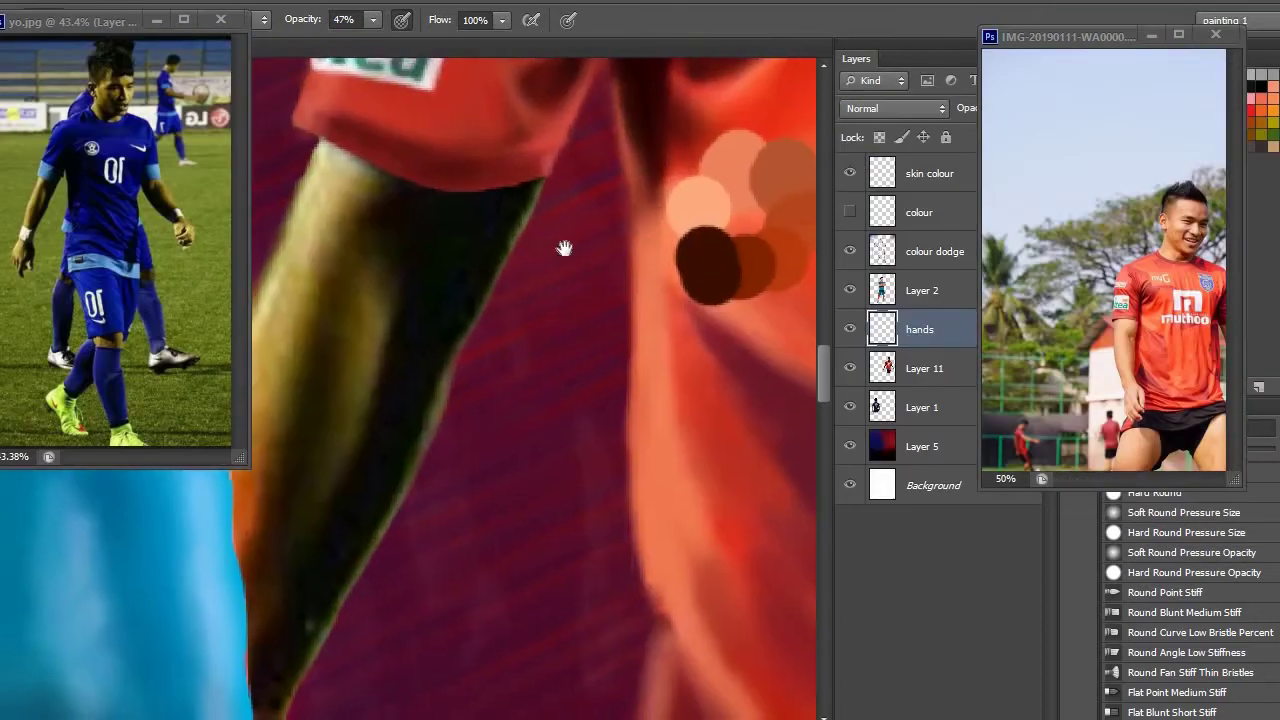
Block in the skin tone on the forearm below the patched sleeve at 100% opacity on the hands layer
left_click(314, 143)
key("ctrl+bracketleft")
key("ctrl+bracketright")
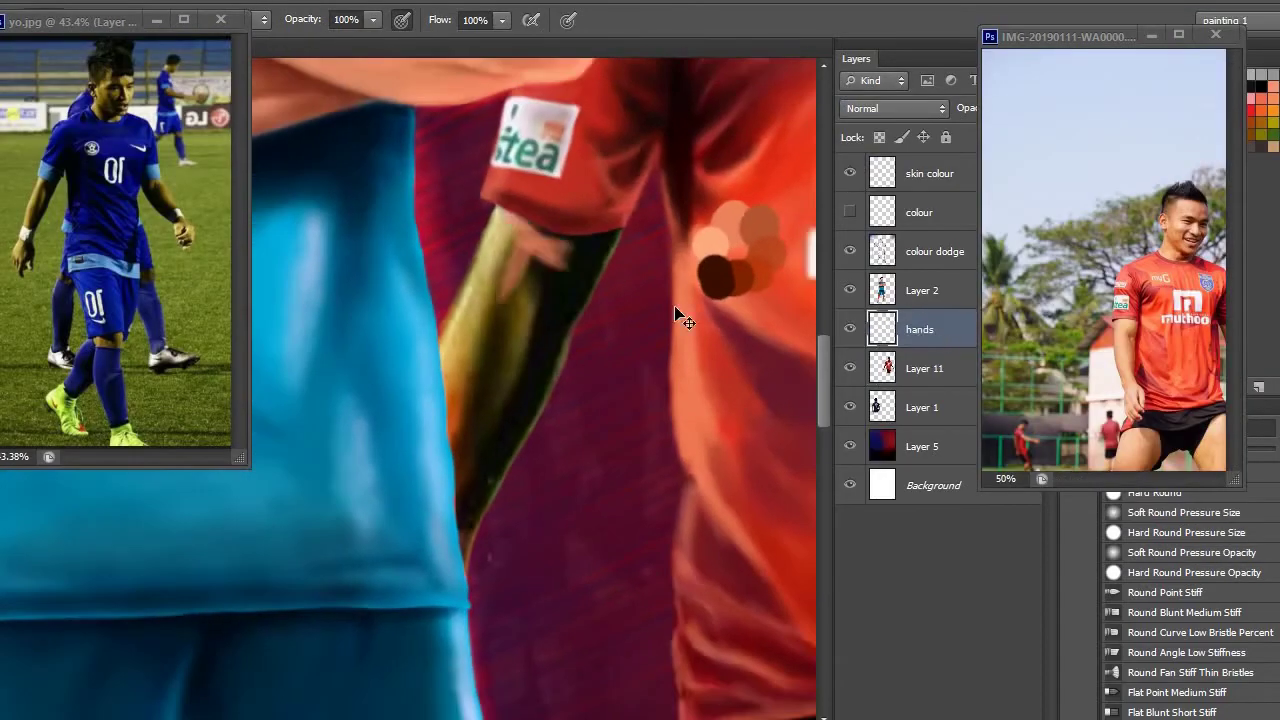
key("b")
left_click_drag(600, 229, 533, 225)
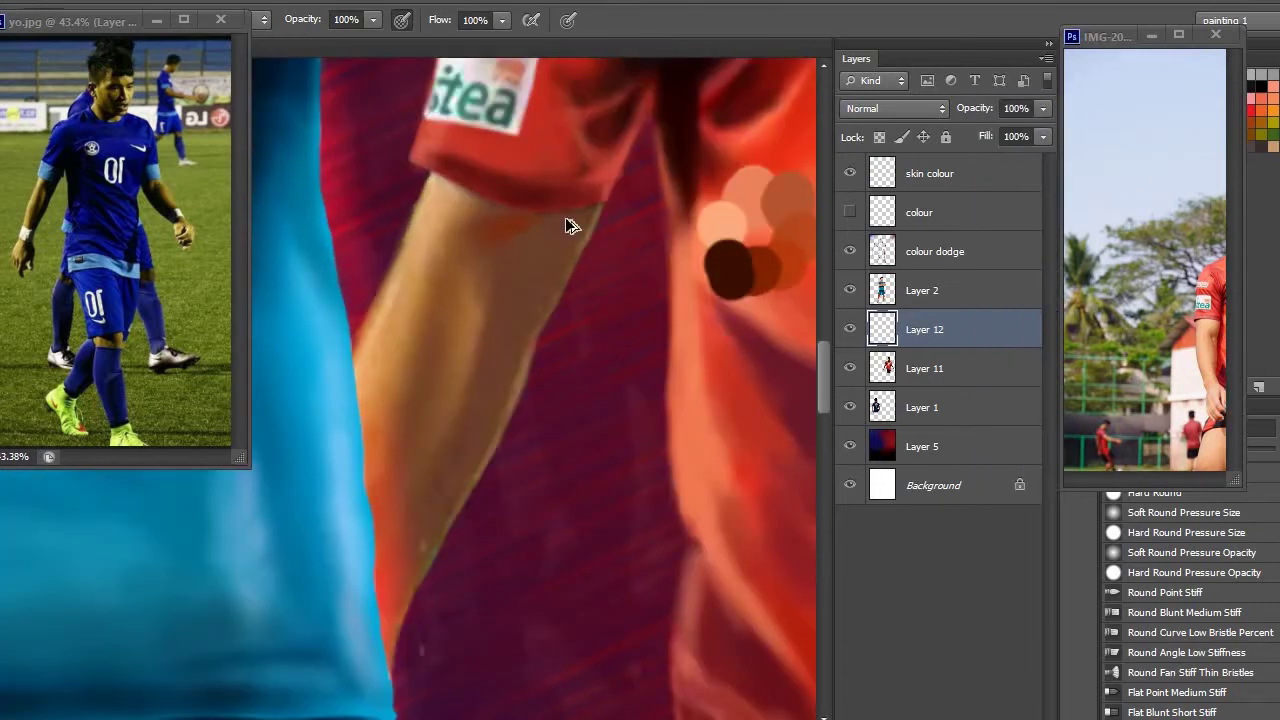
Shade and blend the forearm below the patched sleeve on Layer 12 at 28% opacity and 70% flow
key("2")
key("8")
key("shift+7")
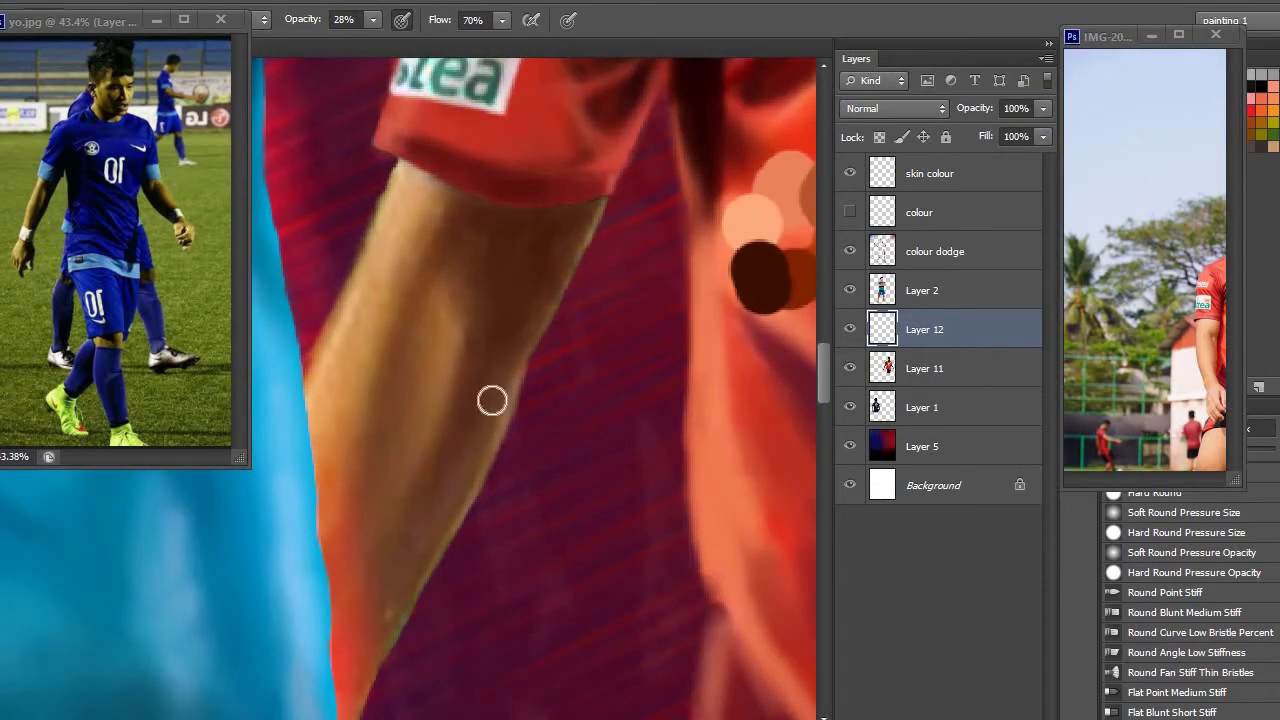
scroll(492, 400, "up", 2)
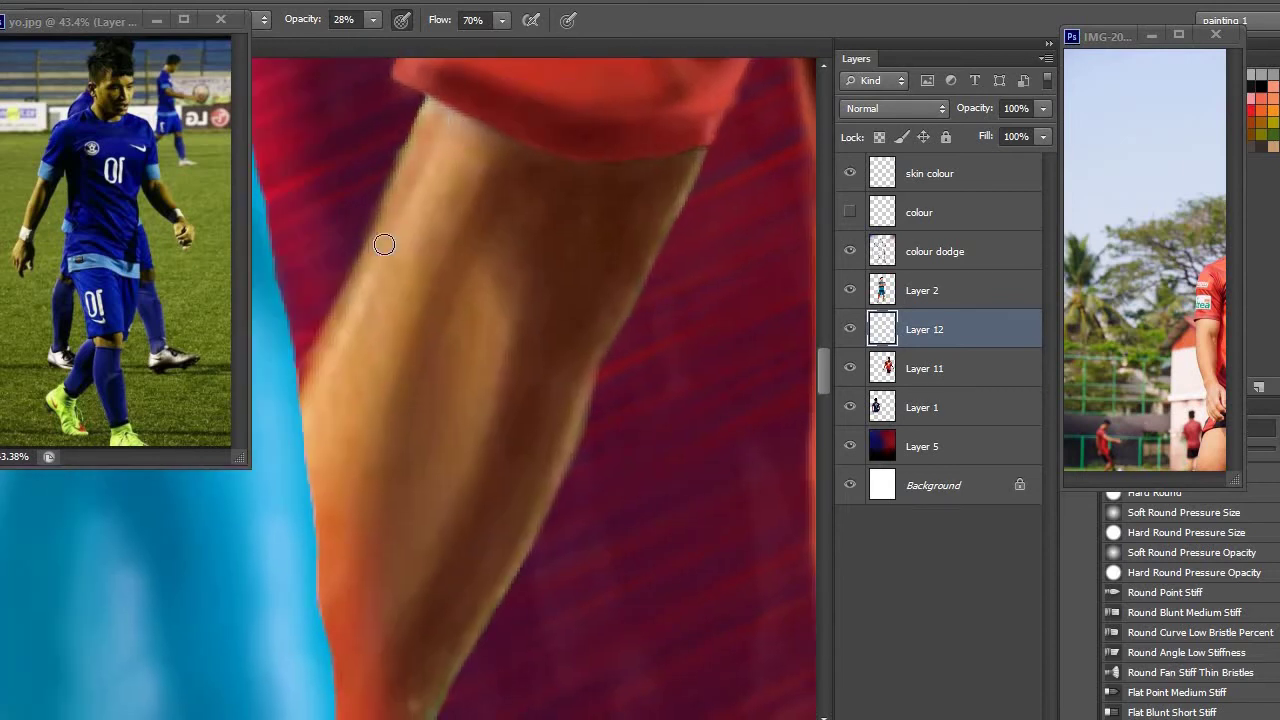
left_click_drag(330, 420, 444, 210)
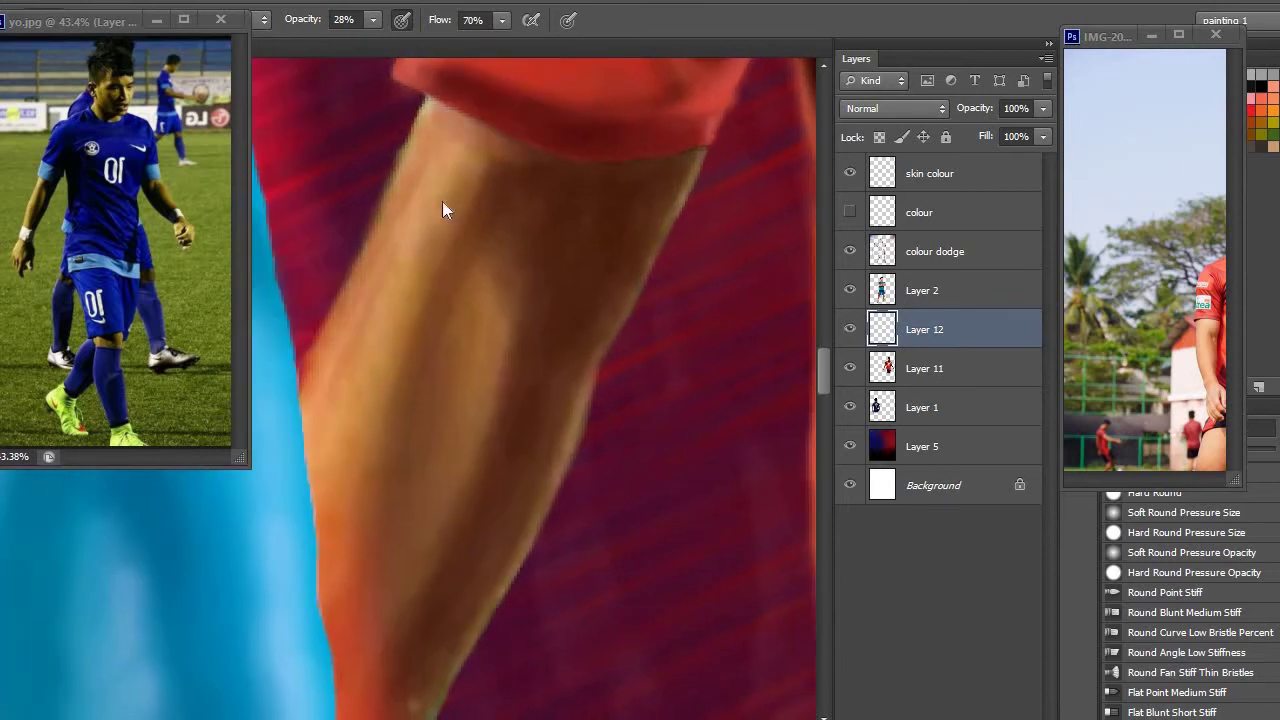
scroll(383, 420, "down", 3)
scroll(561, 262, "down", 2)
Add a new layer and outline the other forearm in the skin tone at 100% opacity, from sleeve hem to wristband
key("ctrl+shift+alt+n")
key("0")
scroll(543, 289, "down", 5)
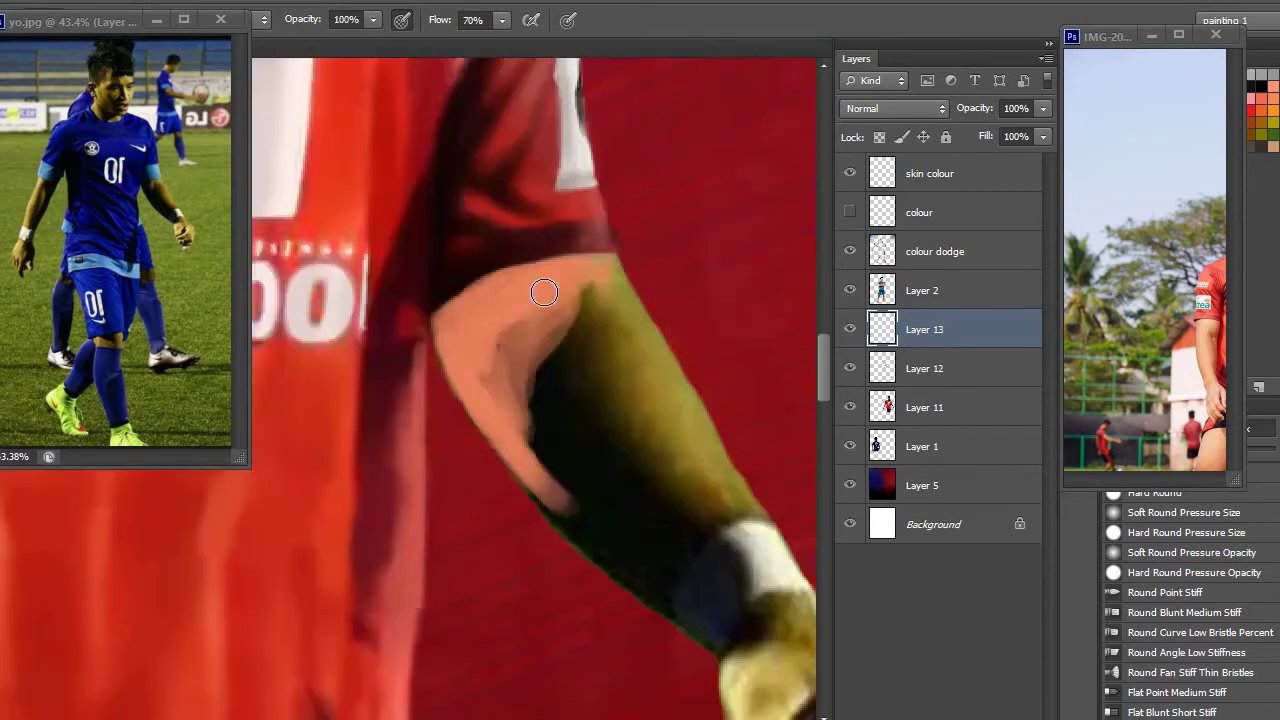
scroll(540, 366, "up", 3)
scroll(502, 304, "up", 1)
left_click_drag(678, 190, 583, 337)
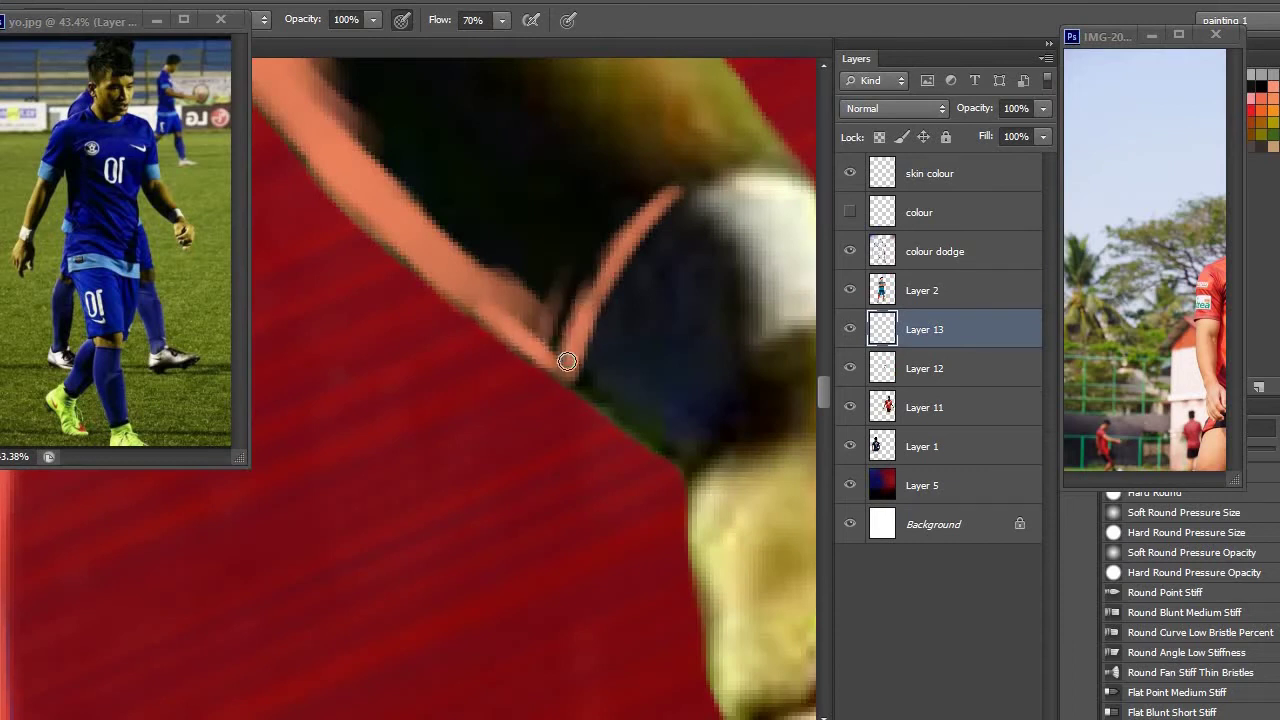
scroll(567, 361, "up", 8)
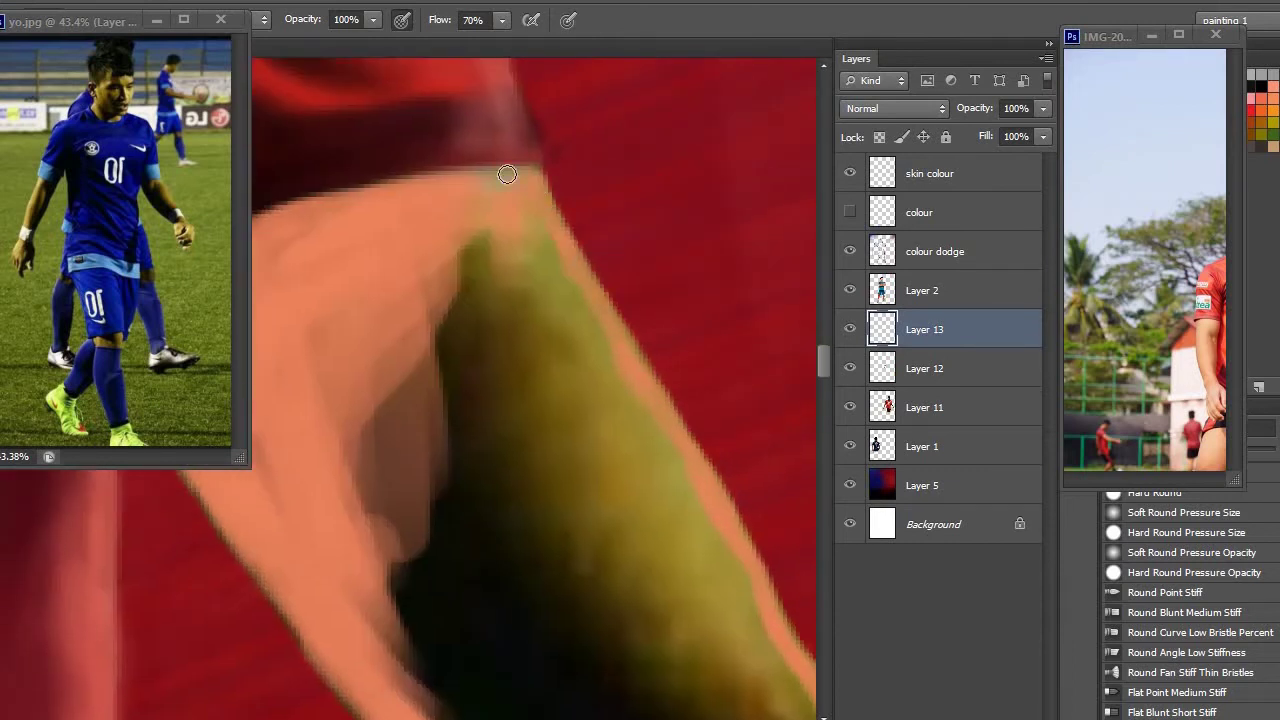
Set the foreground color to light skin tone #ffbe9a and blend highlights into the forearm on Layer 13 at 28% opacity and 43% flow
scroll(507, 174, "down", 6)
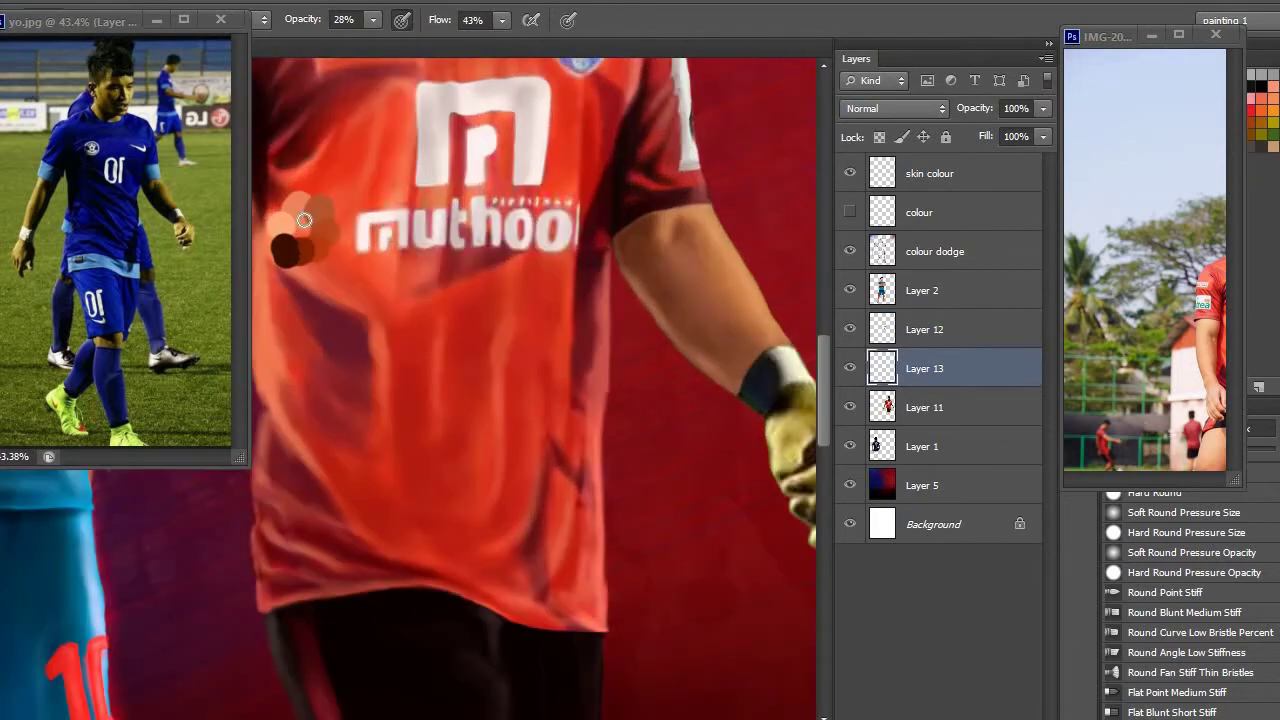
left_click(469, 150)
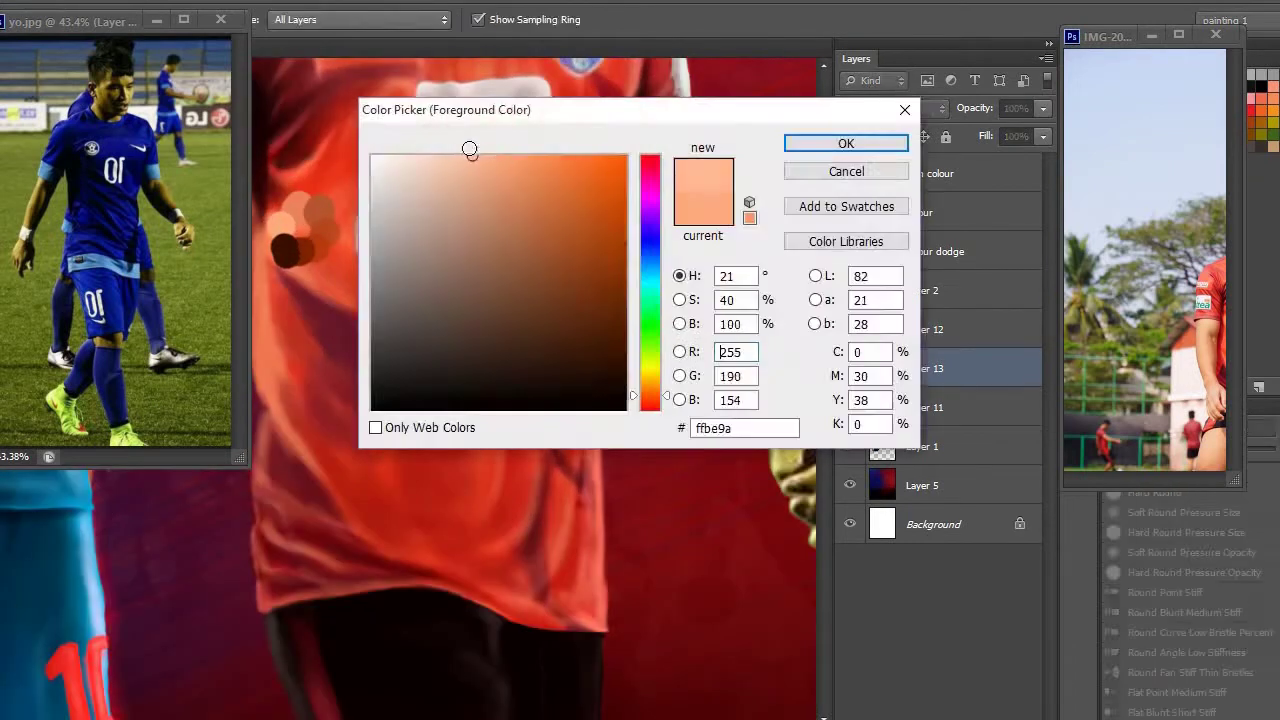
key("Return")
scroll(520, 229, "up", 3)
scroll(520, 229, "down", 3)
scroll(561, 169, "up", 2)
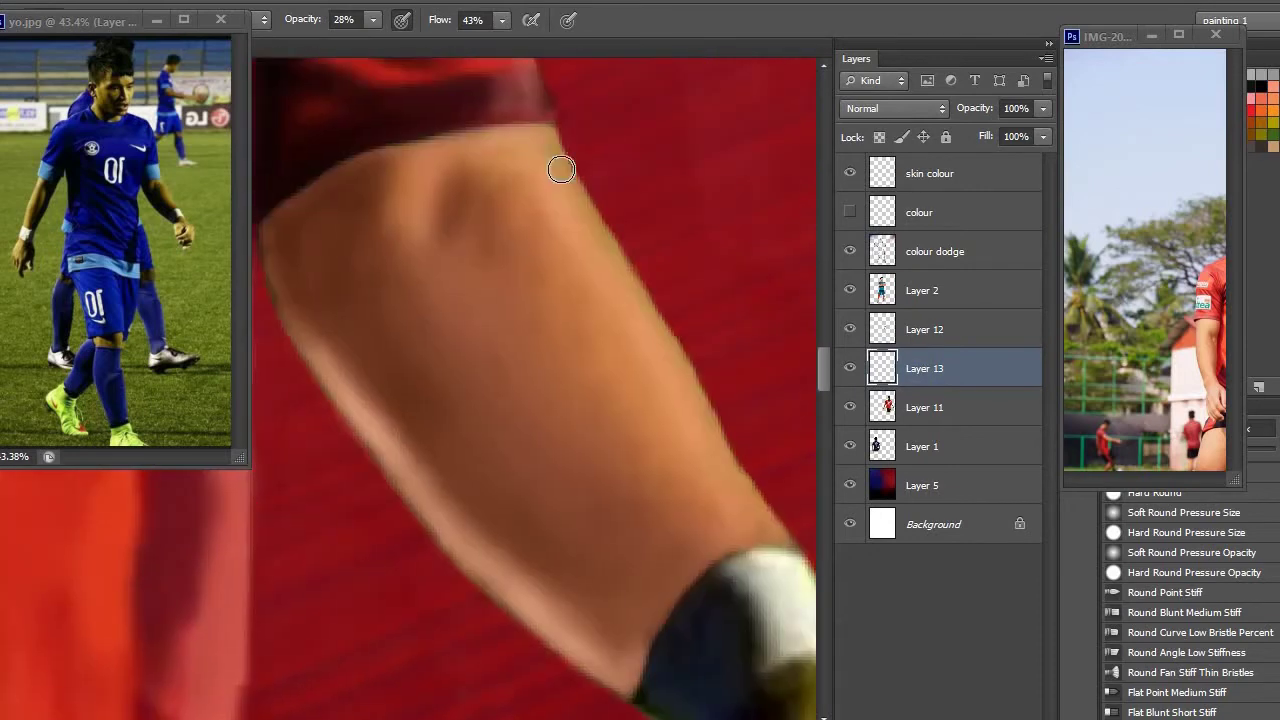
scroll(561, 169, "down", 2)
Darken the forearm's shadow along the sleeve hem on Layer 13 at 43% opacity with a soft brush
key("4")
key("3")
scroll(611, 303, "down", 5)
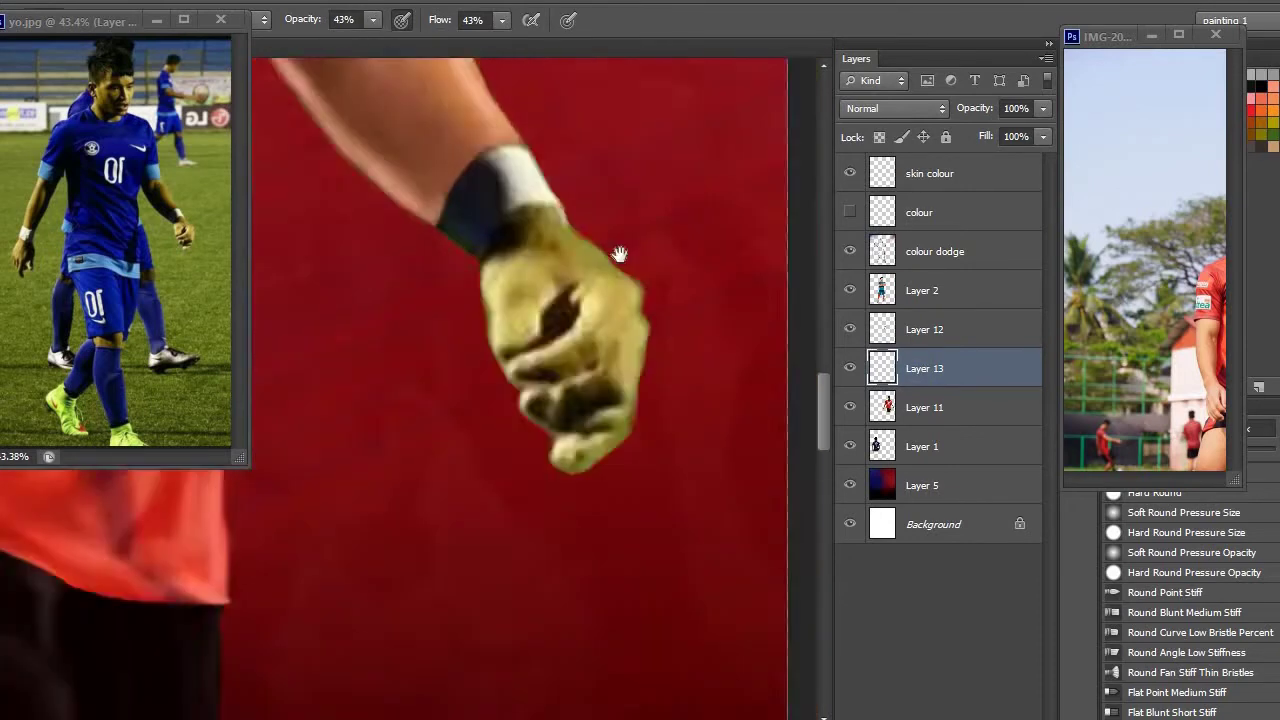
scroll(620, 254, "up", 3)
scroll(643, 309, "up", 2)
left_click(463, 134)
key("Return")
scroll(600, 213, "up", 3)
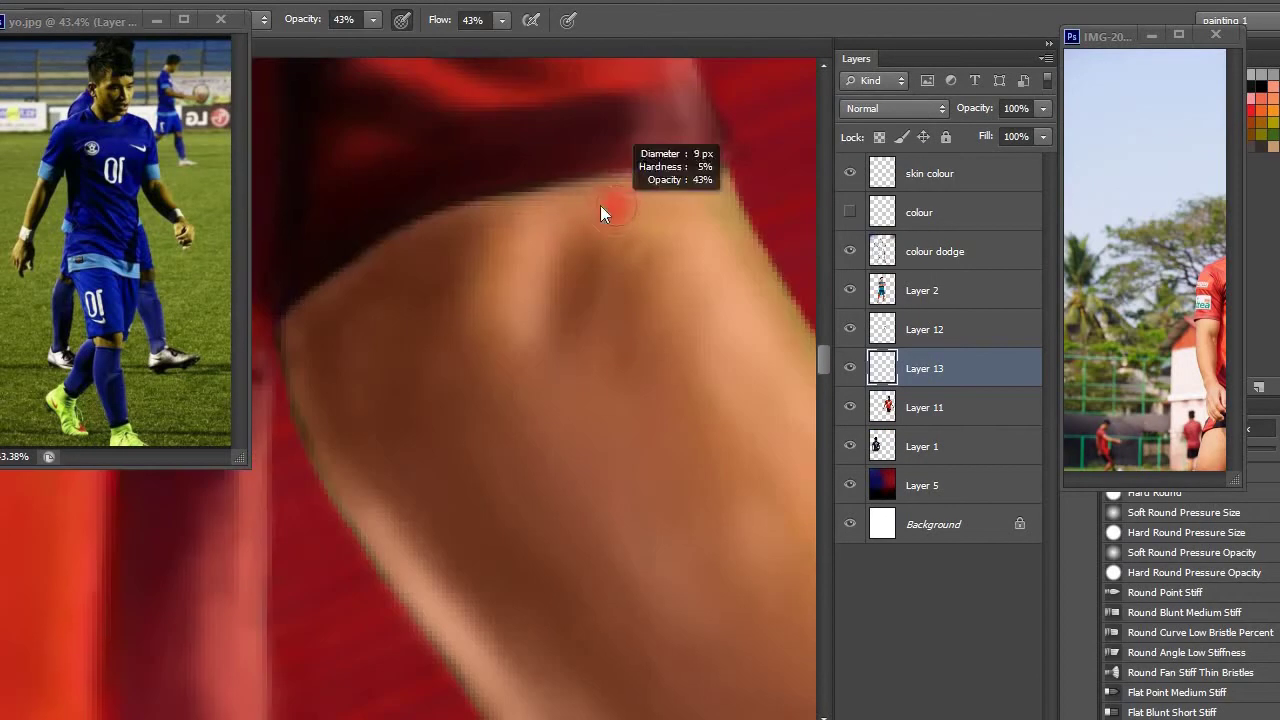
scroll(535, 227, "down", 1)
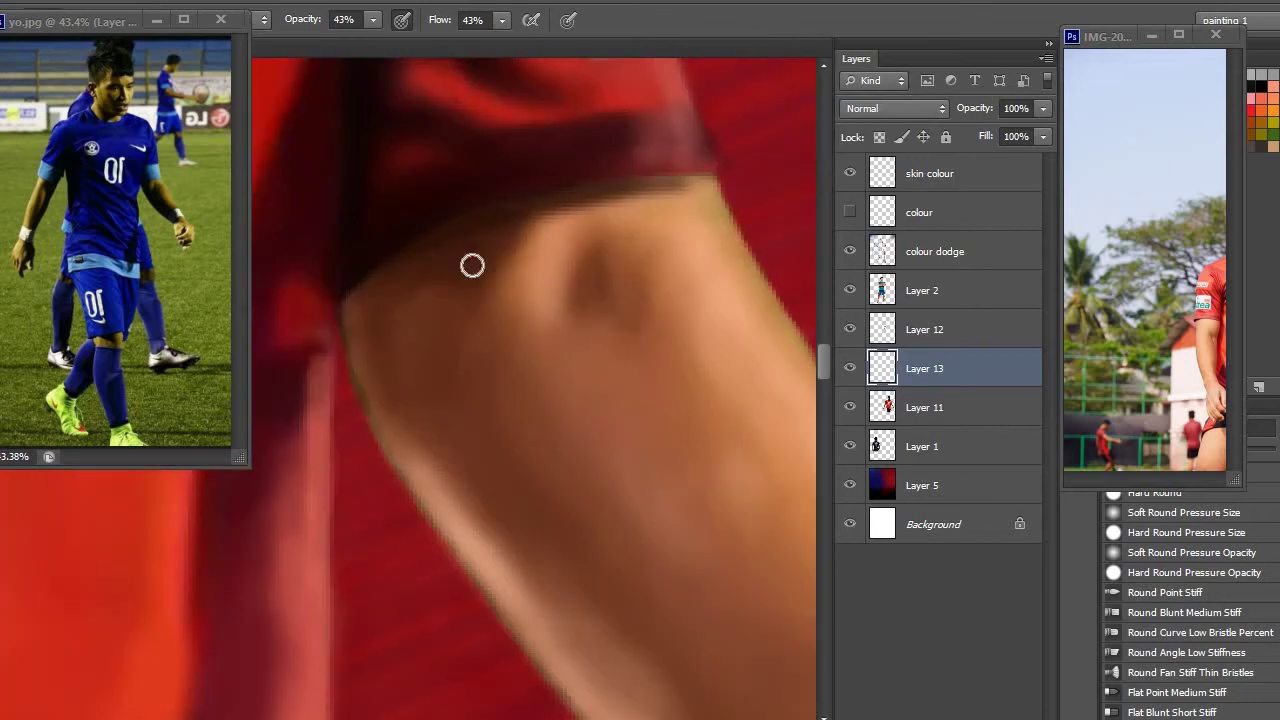
scroll(474, 251, "down", 5)
Cover the wristband with white and light grey shading on Layer 13 at 100% opacity
key("0")
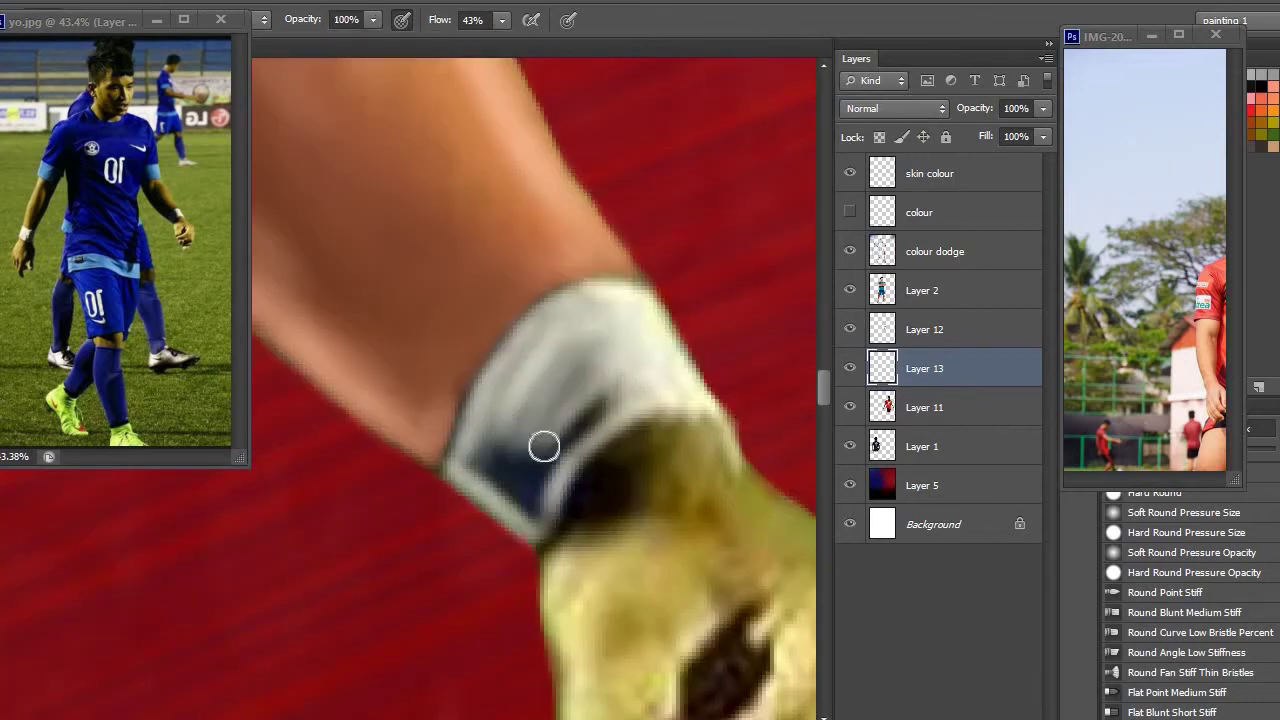
left_click_drag(544, 446, 617, 294)
right_click(590, 285)
key("Escape")
scroll(583, 252, "up", 2)
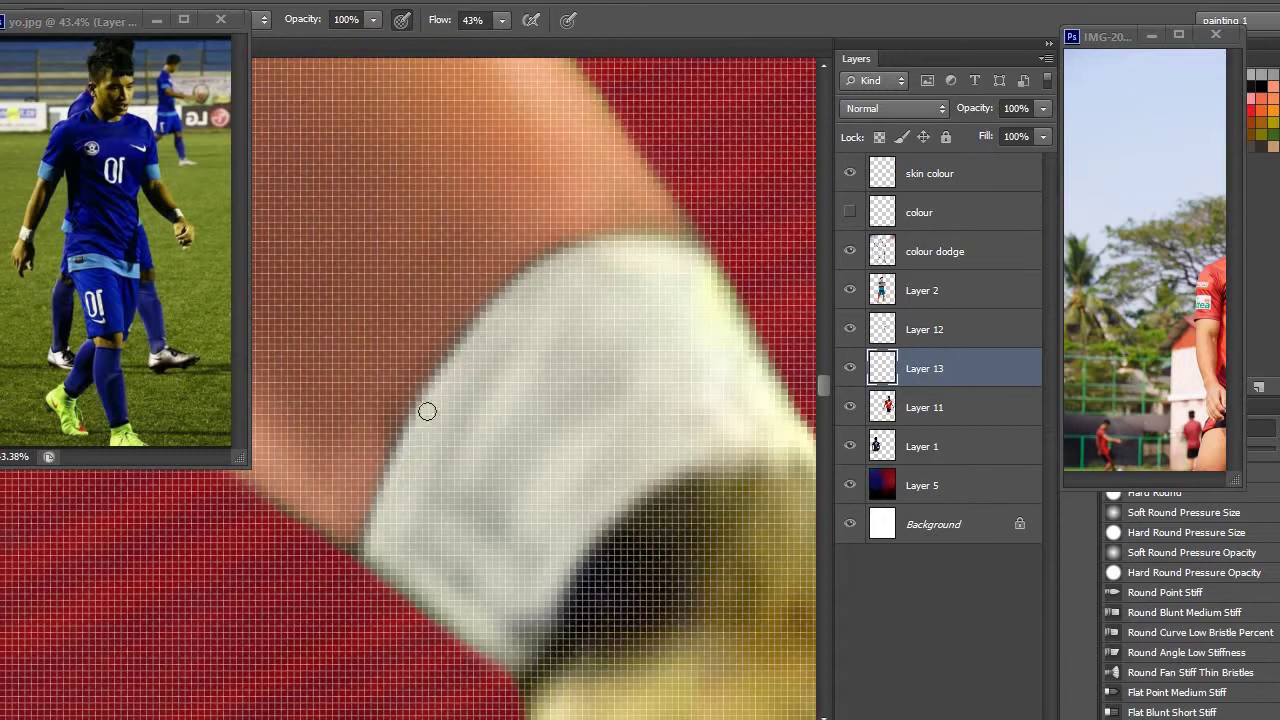
scroll(428, 395, "down", 3)
scroll(650, 245, "down", 4)
Add a new layer and paint the base skin tone over the fist below the wristband at 100% opacity and flow
key("shift+0")
key("ctrl+shift+alt+n")
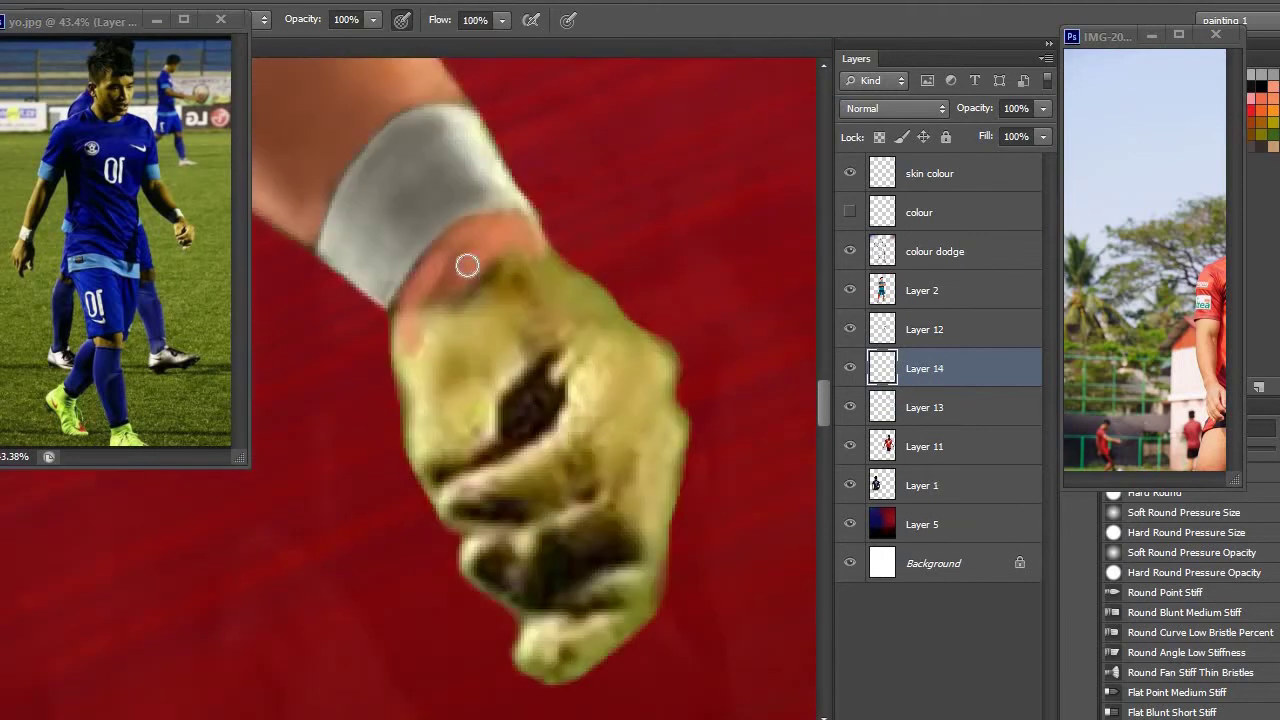
left_click_drag(466, 263, 530, 236)
scroll(428, 371, "down", 1)
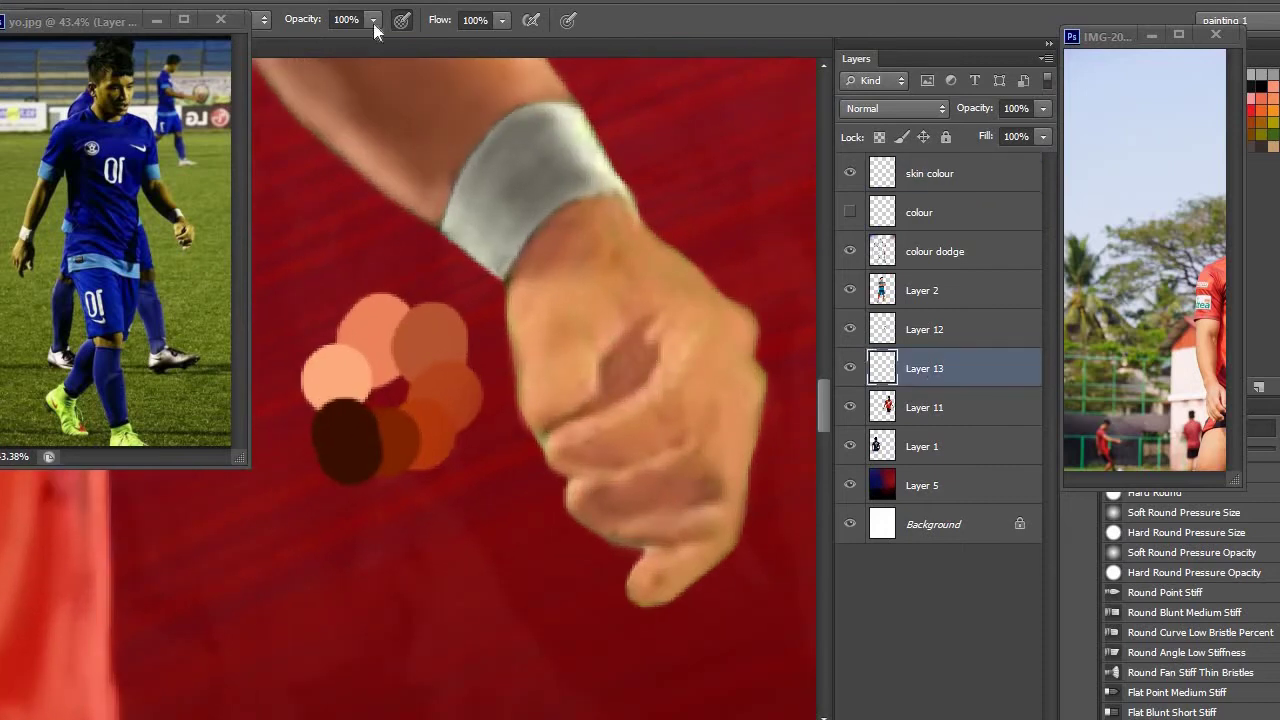
Paint the shadows between the fist's fingers and in the palm hollow on Layer 13 at 28% opacity
key("2")
key("8")
scroll(634, 343, "up", 1)
scroll(510, 333, "down", 2)
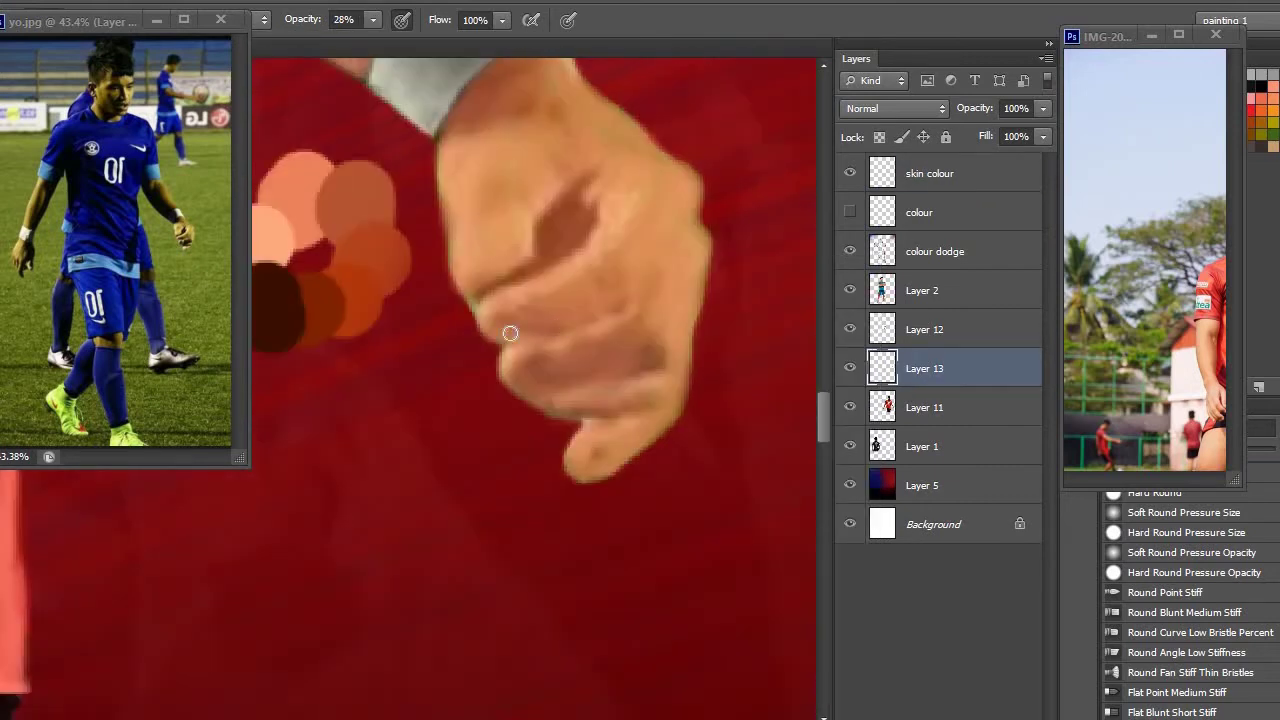
scroll(586, 292, "down", 2)
scroll(537, 314, "down", 1)
scroll(586, 277, "up", 2)
Deepen the fist's palm hollow and finger creases with a soft brush at 11% and 26% opacity
key("1")
key("1")
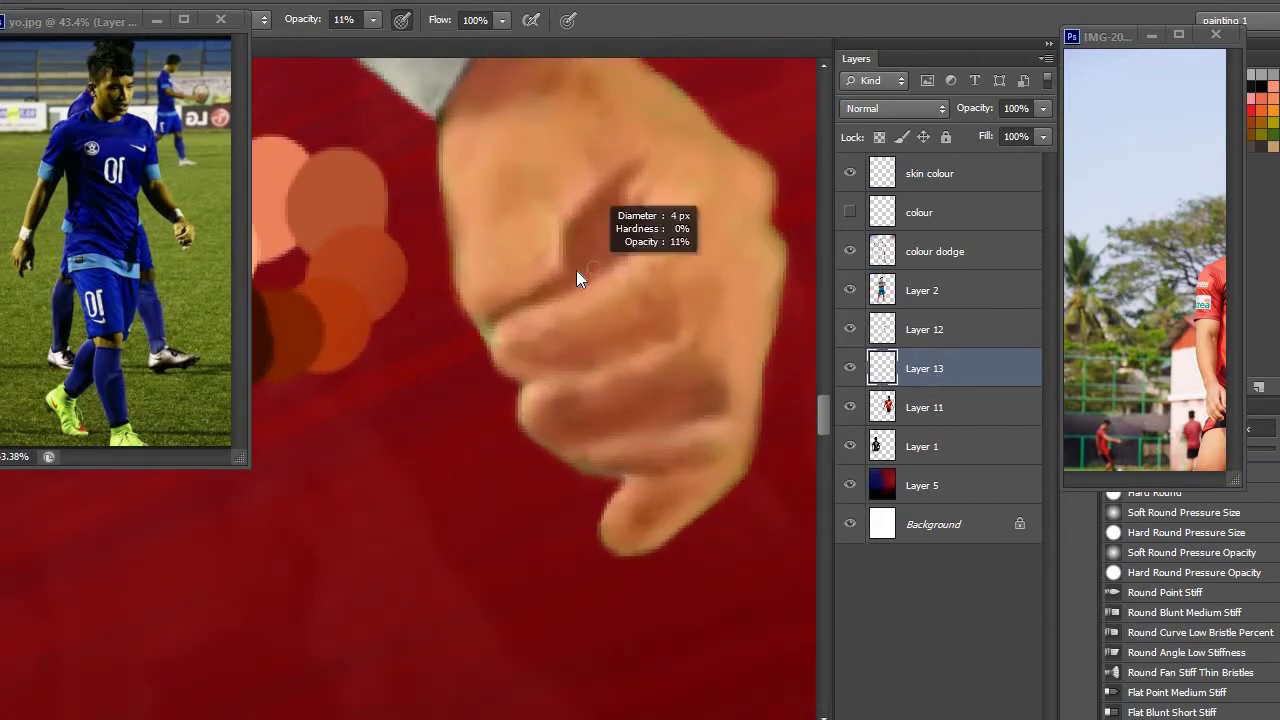
scroll(622, 216, "down", 3)
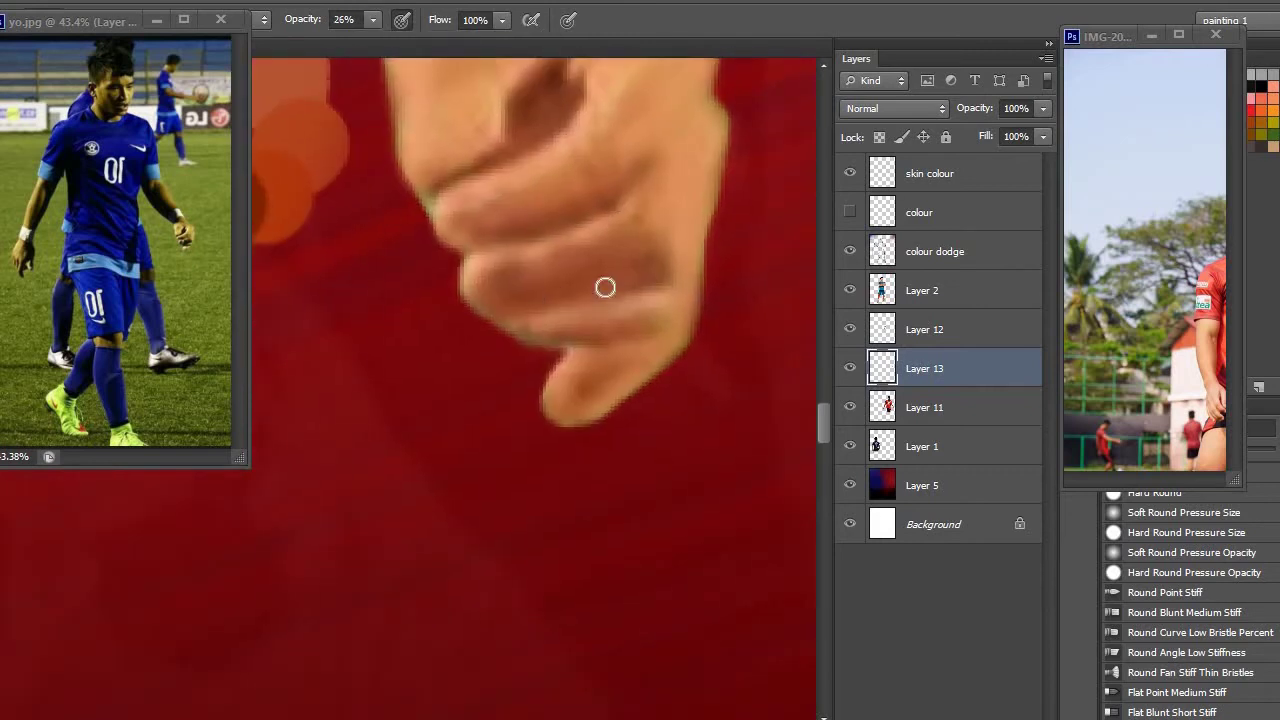
scroll(579, 264, "up", 3)
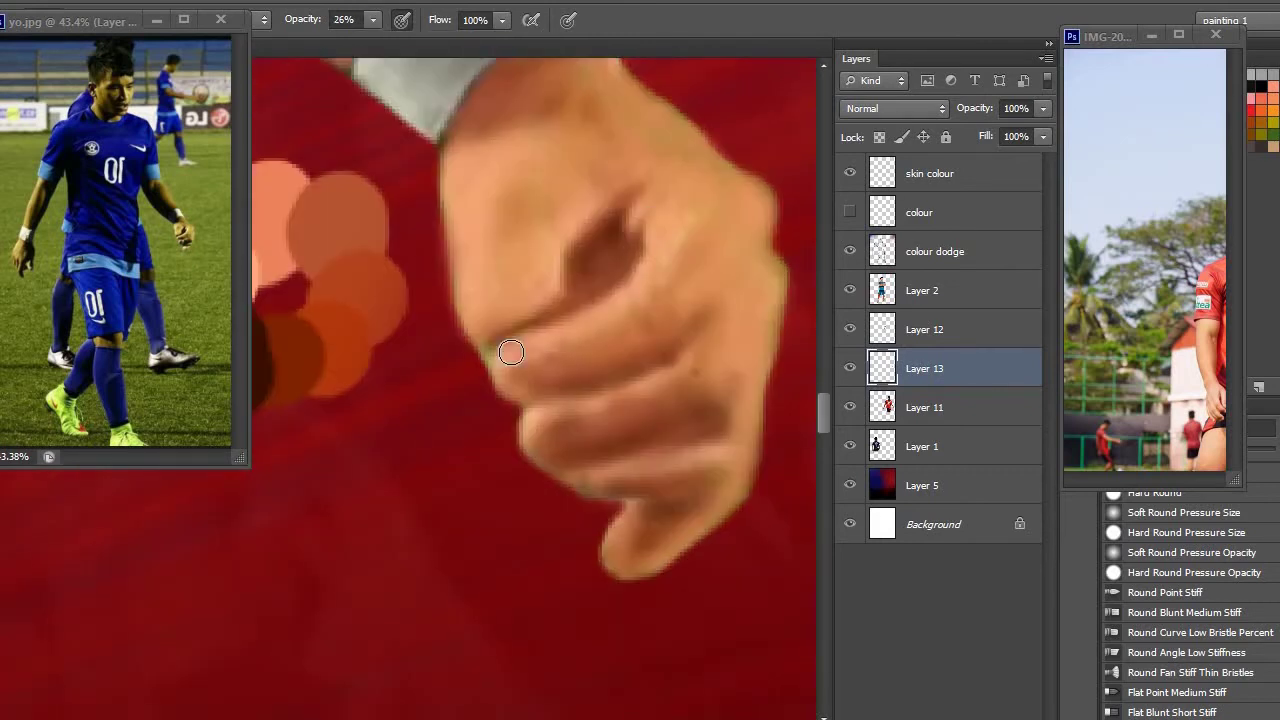
Refine the lower fingers' highlights, creases and edges on Layer 13 at 26% opacity
scroll(617, 209, "down", 2)
right_click(588, 203, "alt")
scroll(457, 368, "down", 1)
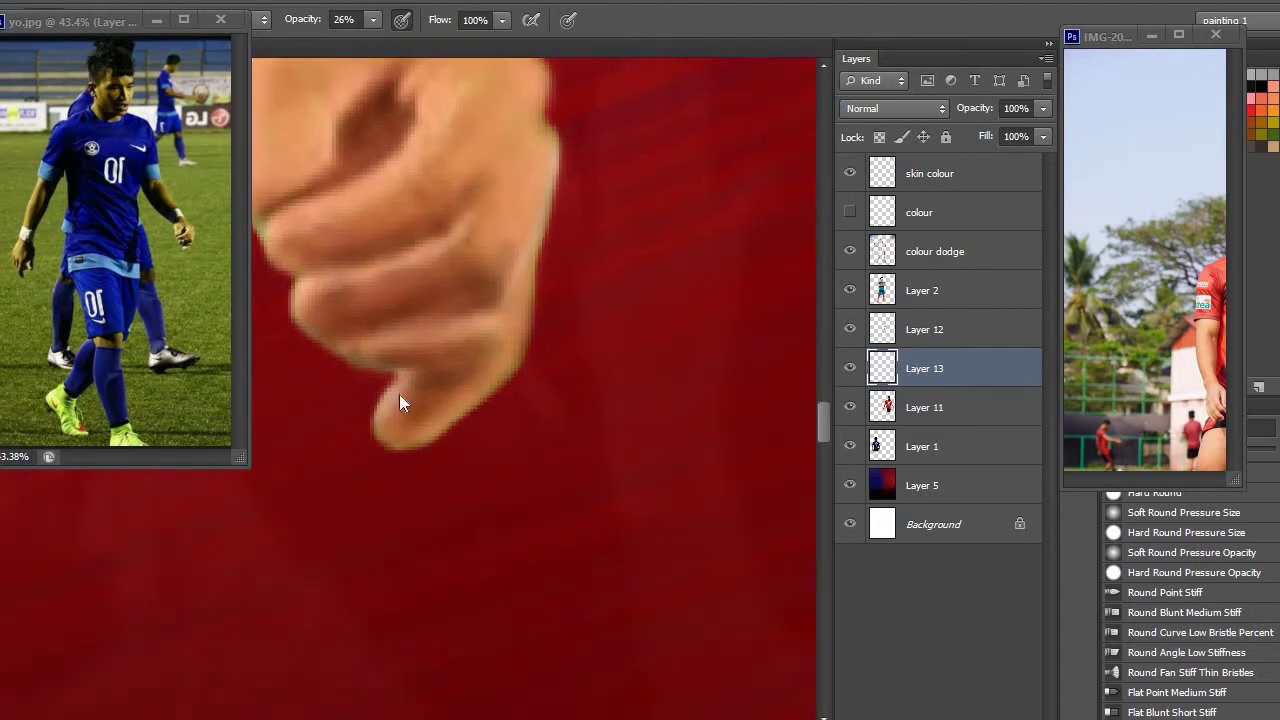
scroll(471, 398, "left", 3)
scroll(491, 269, "up", 1)
scroll(526, 291, "down", 2)
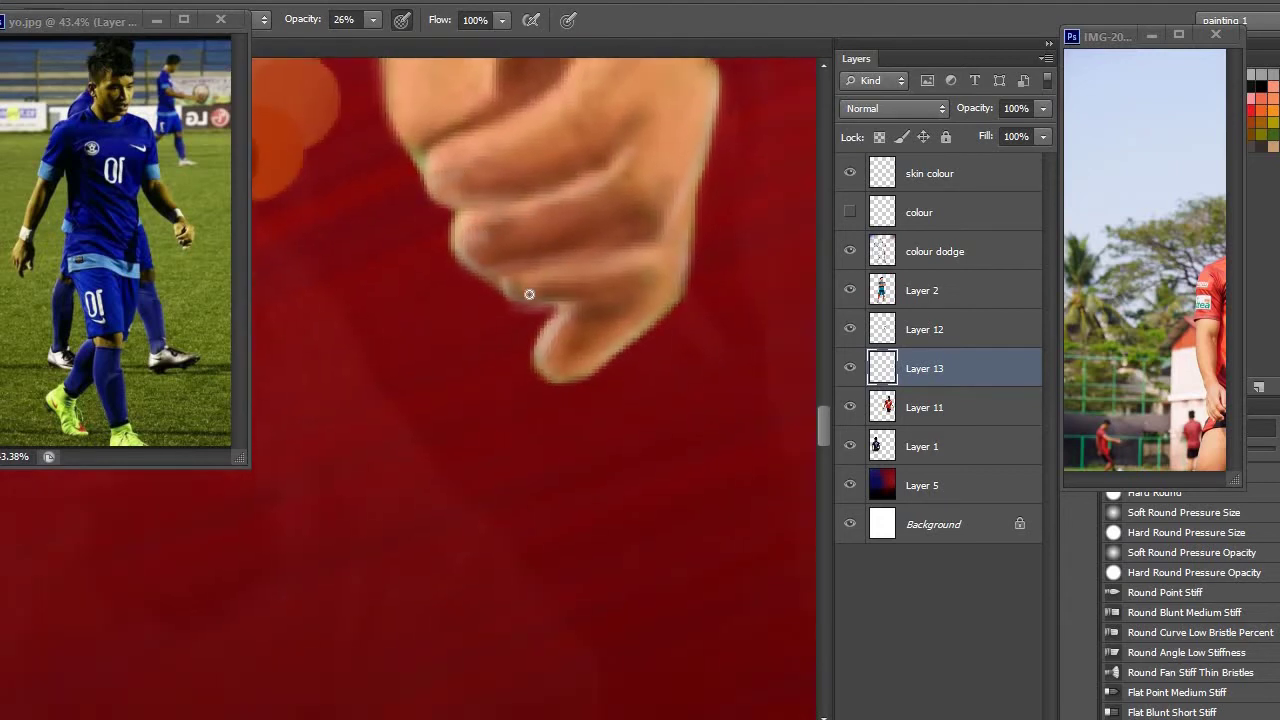
scroll(600, 357, "up", 2)
scroll(594, 291, "left", 3)
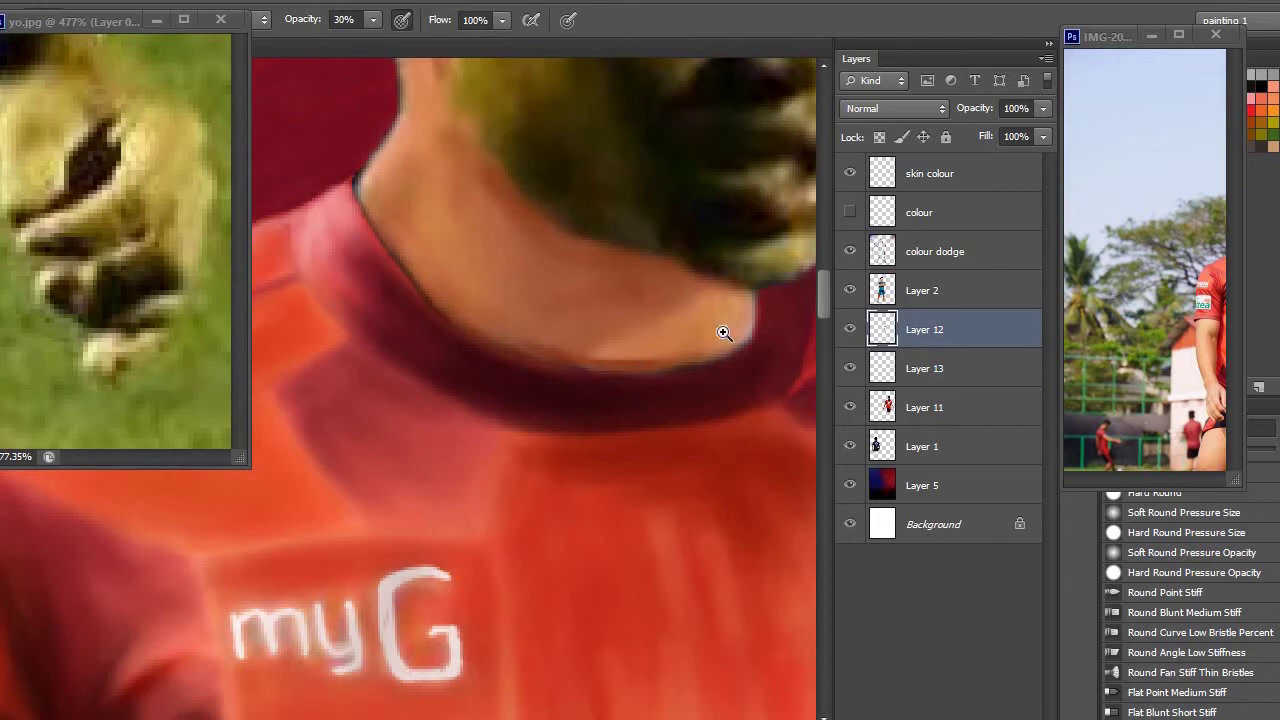
Shade and blend the neck skin above the jersey collar on Layer 12 at 30% and 13% opacity
scroll(724, 333, "down", 3)
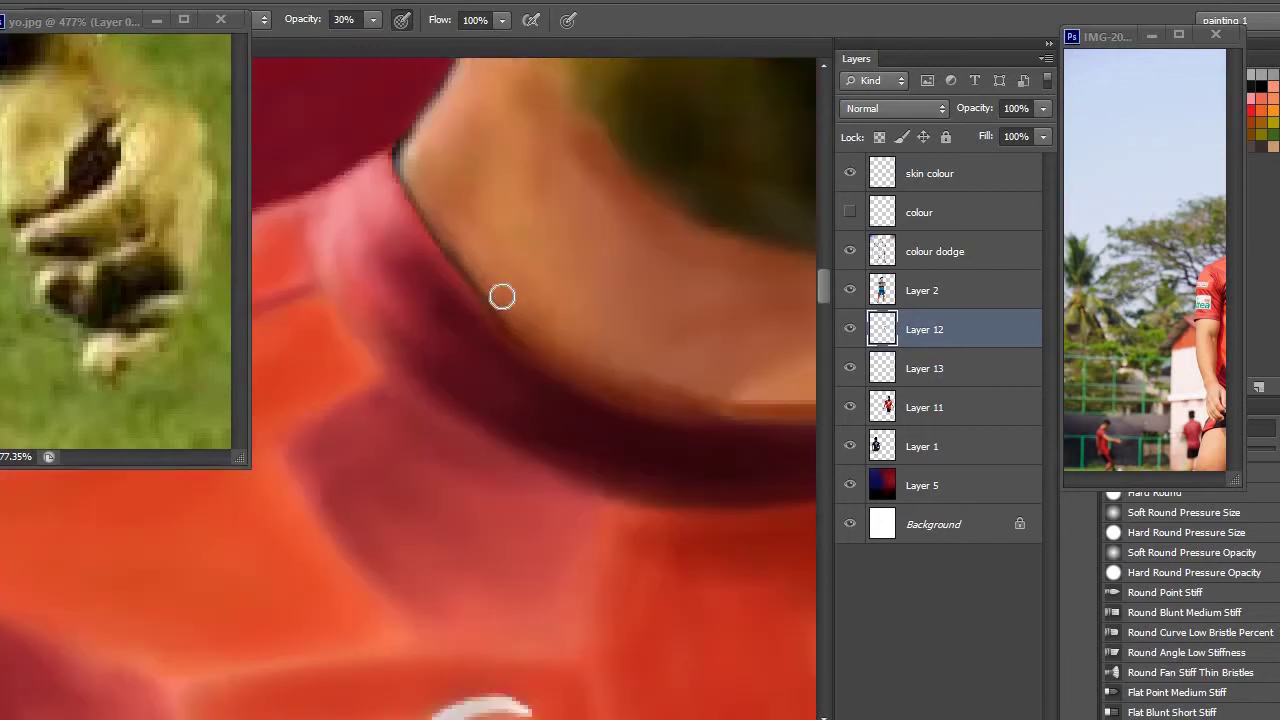
scroll(694, 357, "up", 3)
scroll(704, 321, "down", 2)
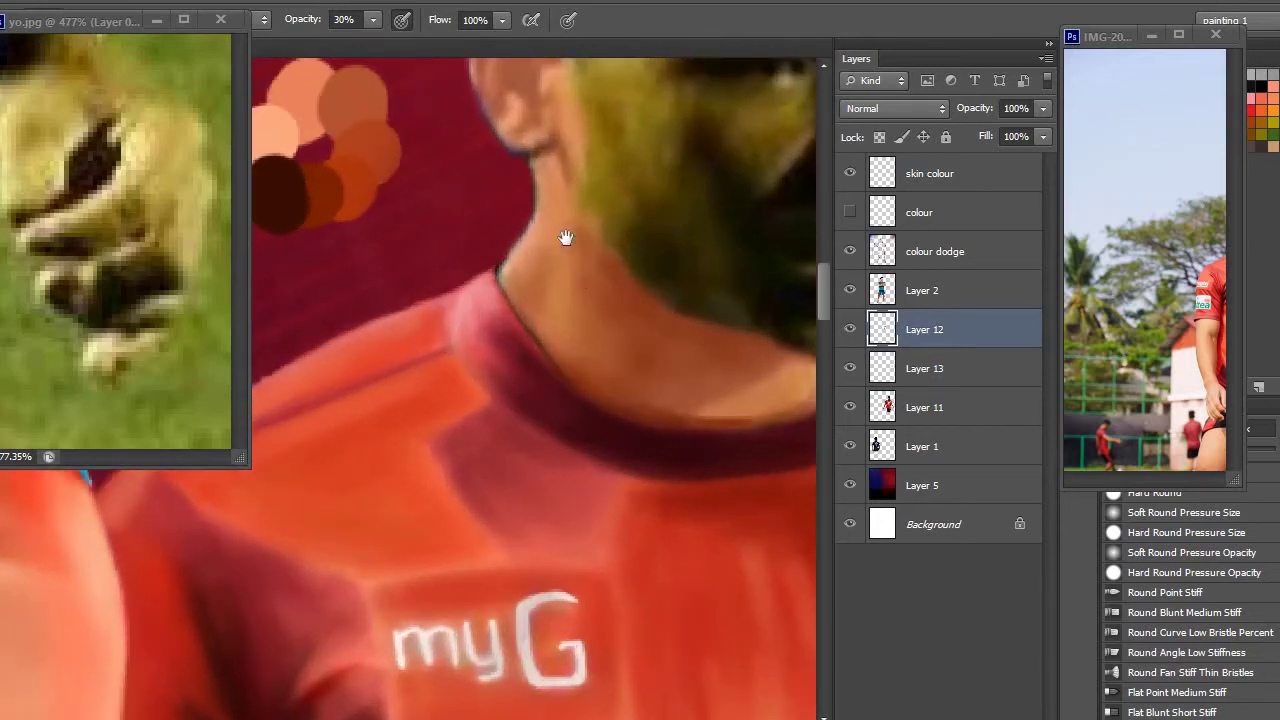
scroll(566, 237, "up", 3)
scroll(522, 280, "down", 2)
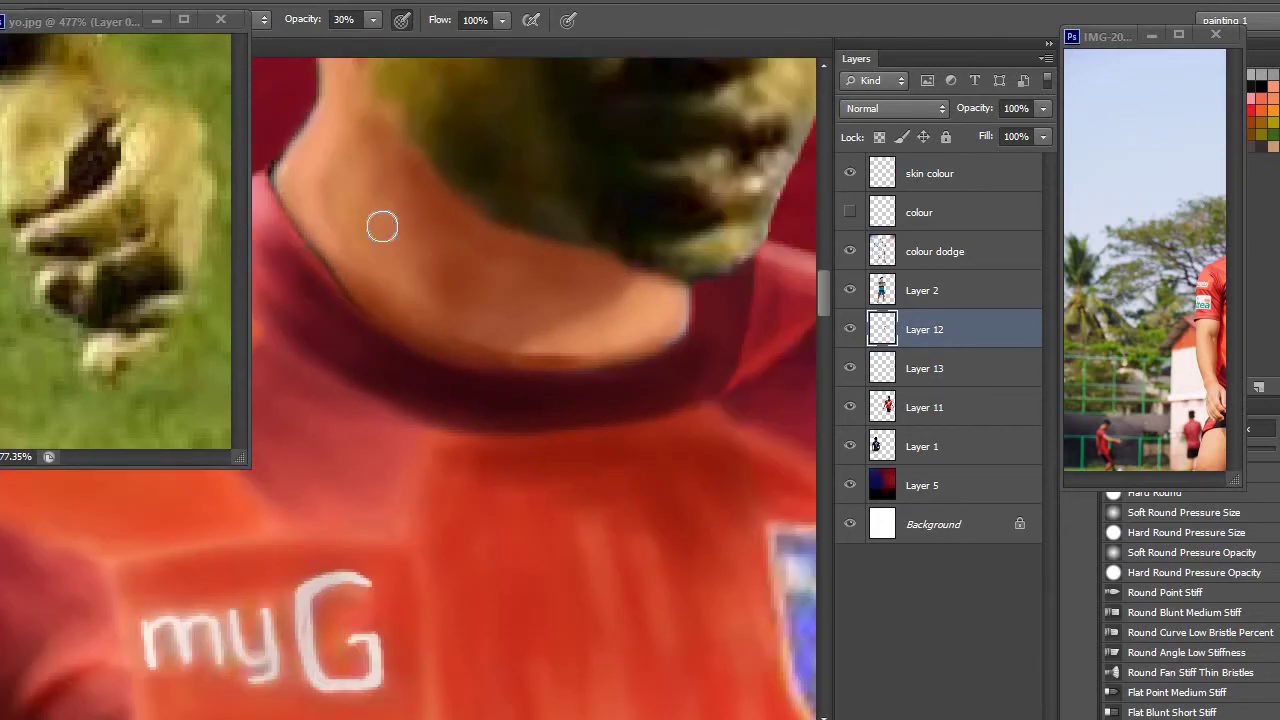
scroll(380, 223, "down", 2)
scroll(651, 287, "up", 4)
key("1")
key("3")
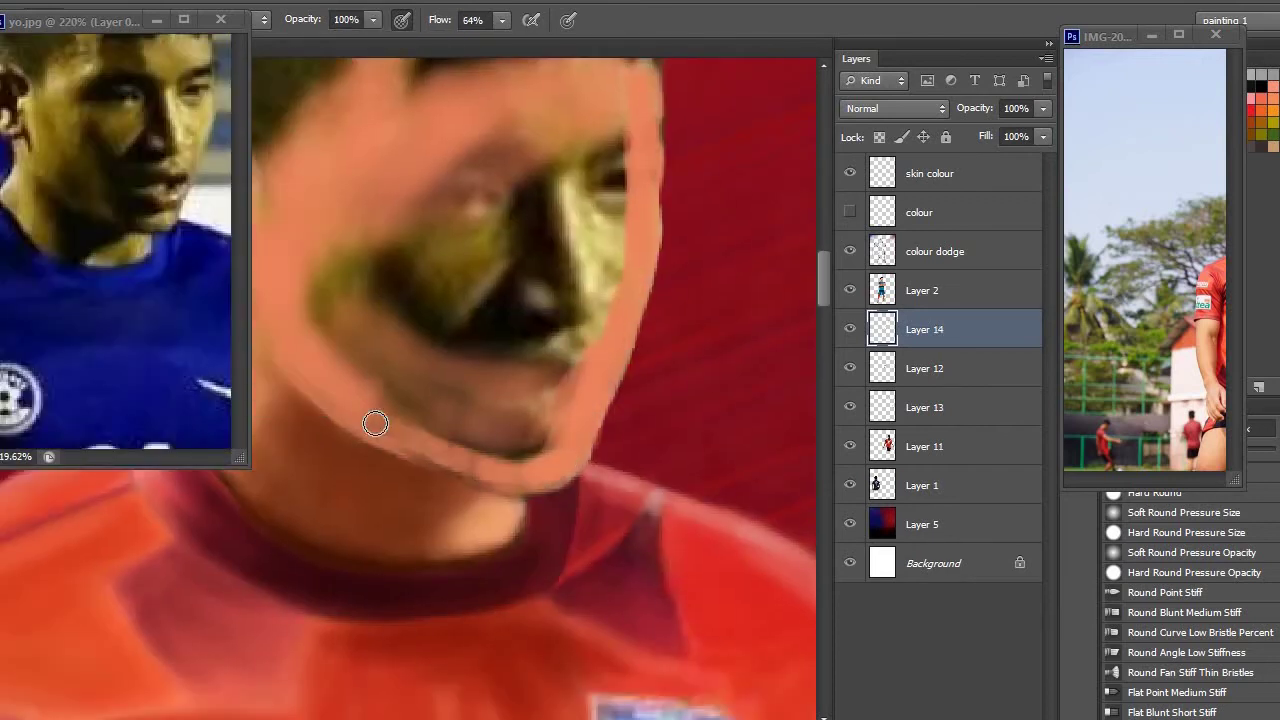
Fill the face with the base skin tone up to the hairline on Layer 14 at 100% opacity and 64% flow
mouse_move(371, 420)
left_mouse_down()
mouse_move(371, 206)
mouse_move(608, 120)
mouse_move(465, 198)
left_mouse_up()
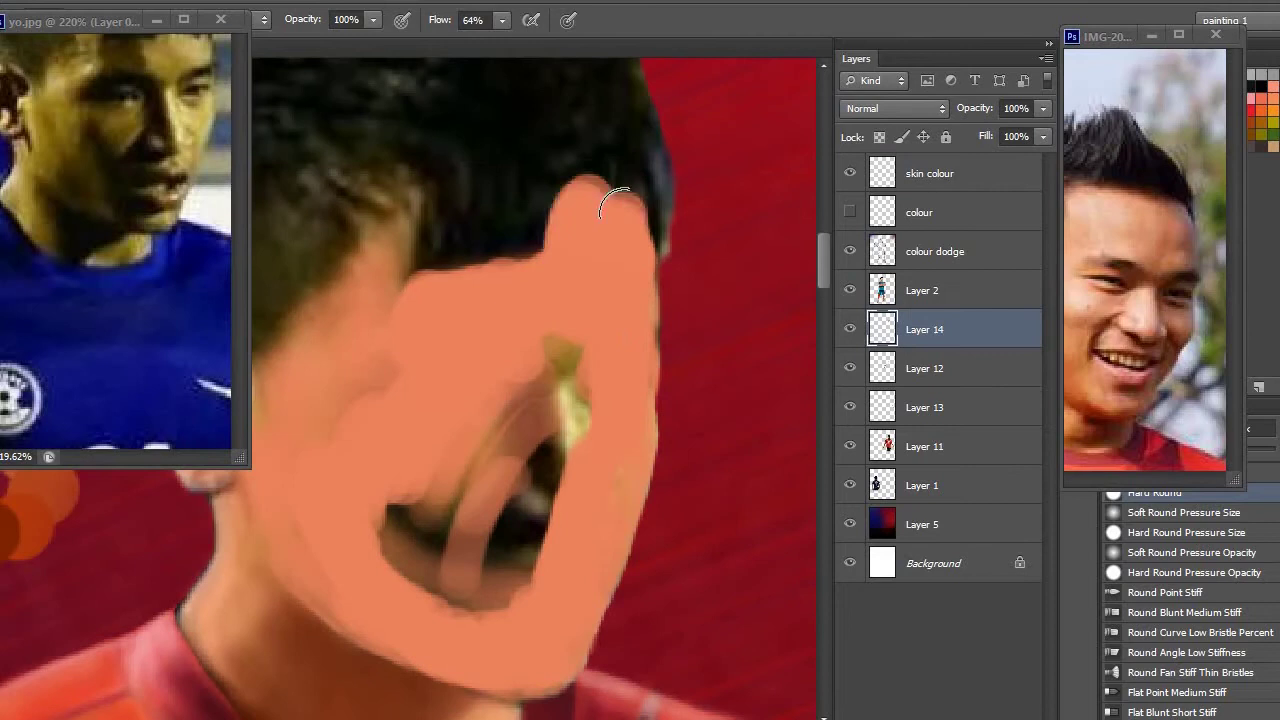
mouse_move(600, 210)
left_mouse_down()
mouse_move(480, 268)
mouse_move(465, 225)
mouse_move(393, 425)
mouse_move(662, 268)
mouse_move(571, 271)
left_mouse_up()
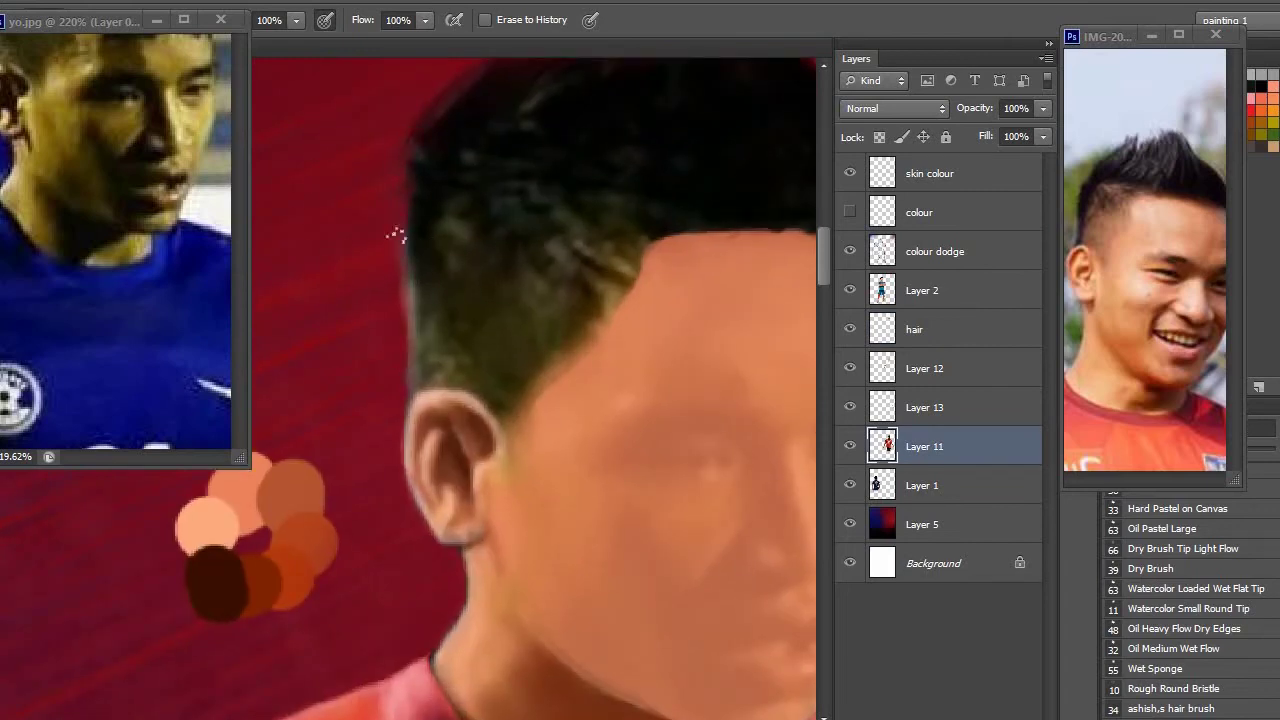
Paint black hair strands on the crown and soften the short side hair on the hair layer at 23% opacity and 64% flow
scroll(491, 308, "up", 3)
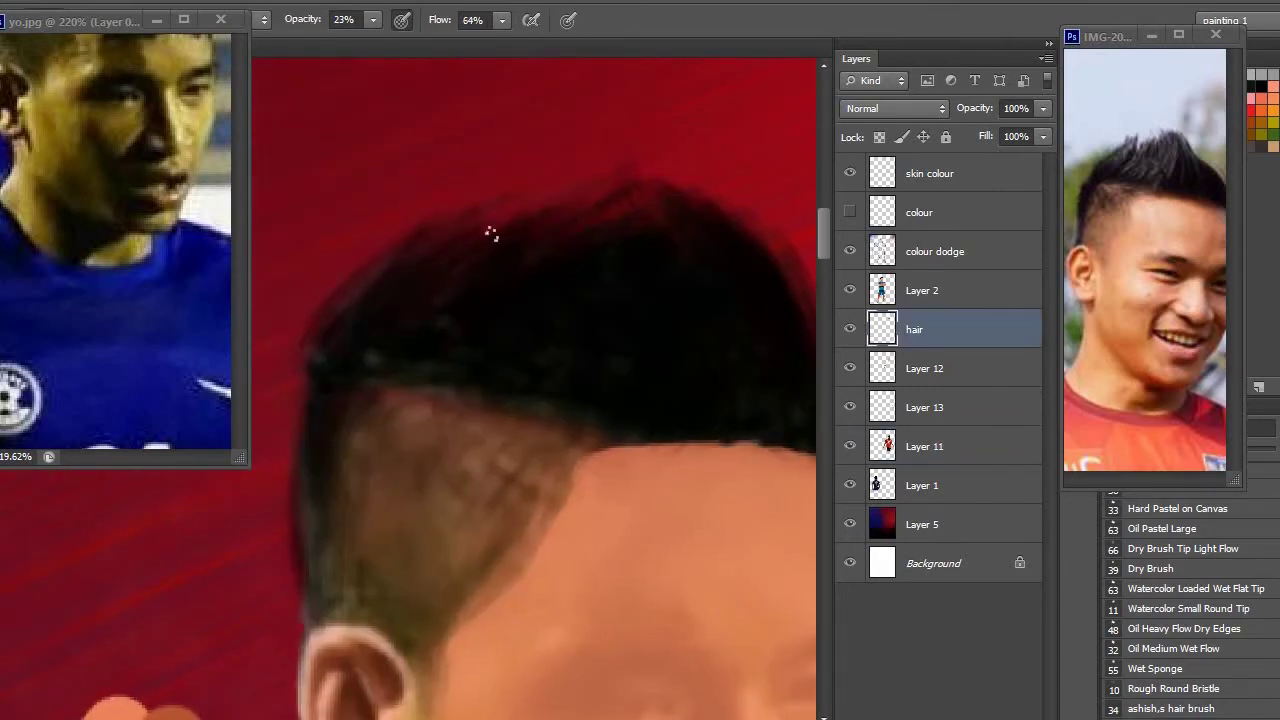
scroll(600, 280, "up", 2)
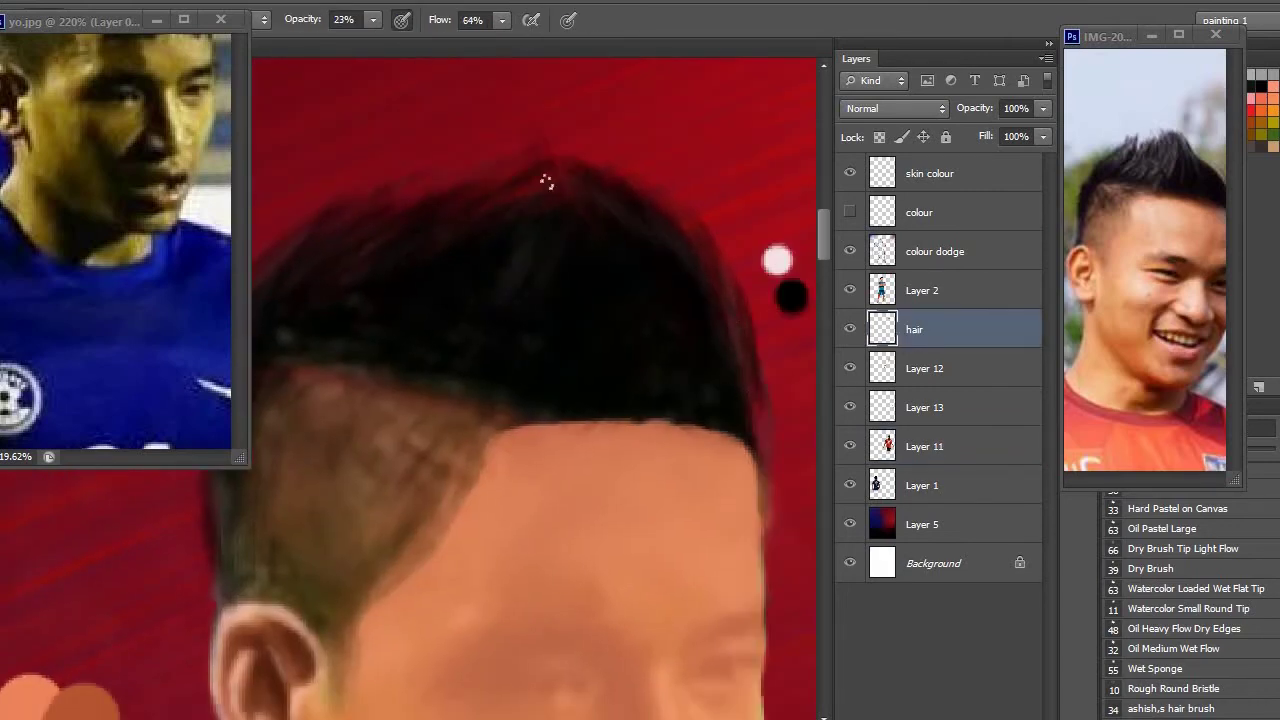
scroll(546, 181, "down", 1)
scroll(566, 140, "up", 3)
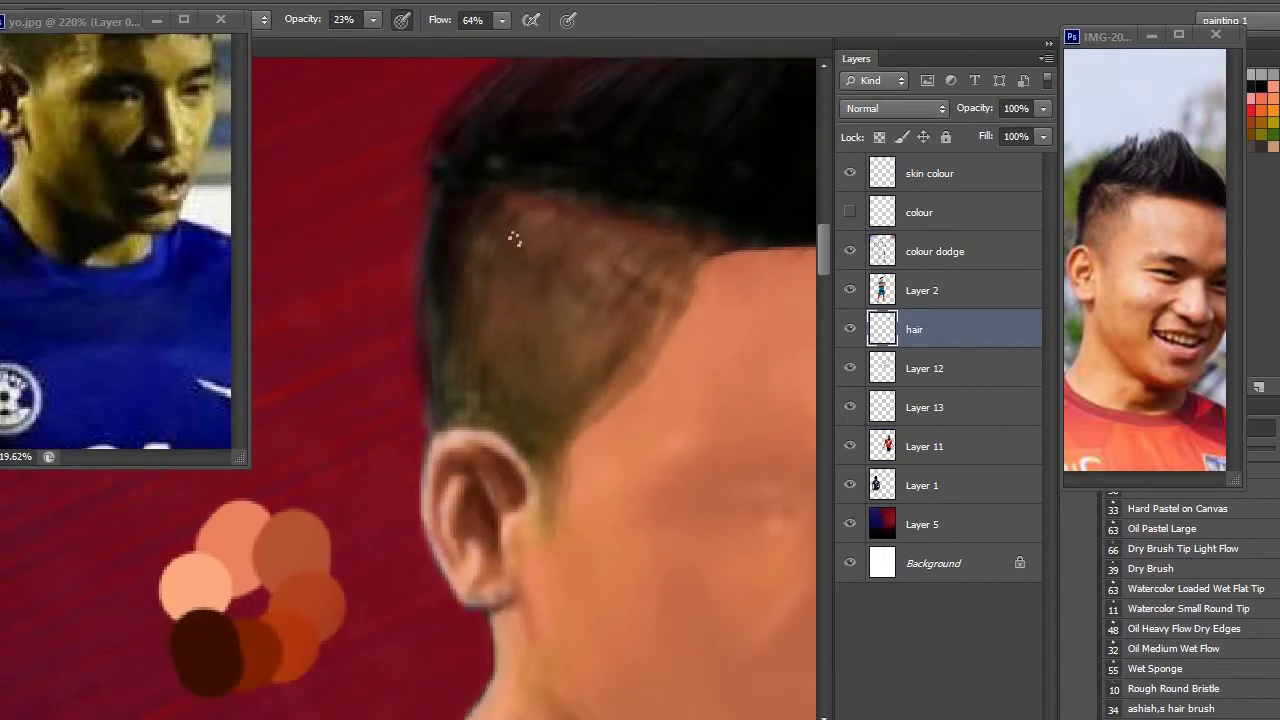
mouse_move(514, 238)
left_mouse_down()
mouse_move(514, 343)
mouse_move(614, 366)
mouse_move(481, 217)
mouse_move(477, 189)
mouse_move(511, 209)
mouse_move(616, 112)
left_mouse_up()
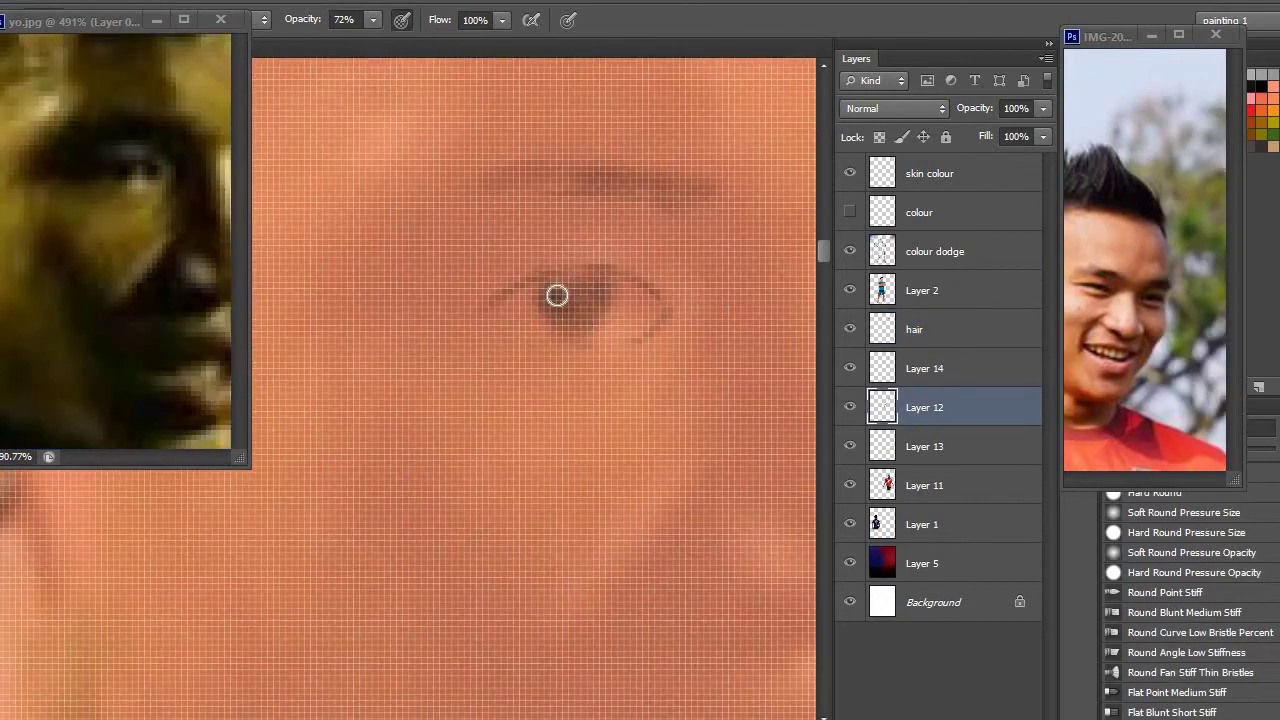
Fill the irises of both eyes with a near-black tone on Layer 14 at 100% opacity
left_click_drag(557, 294, 600, 291)
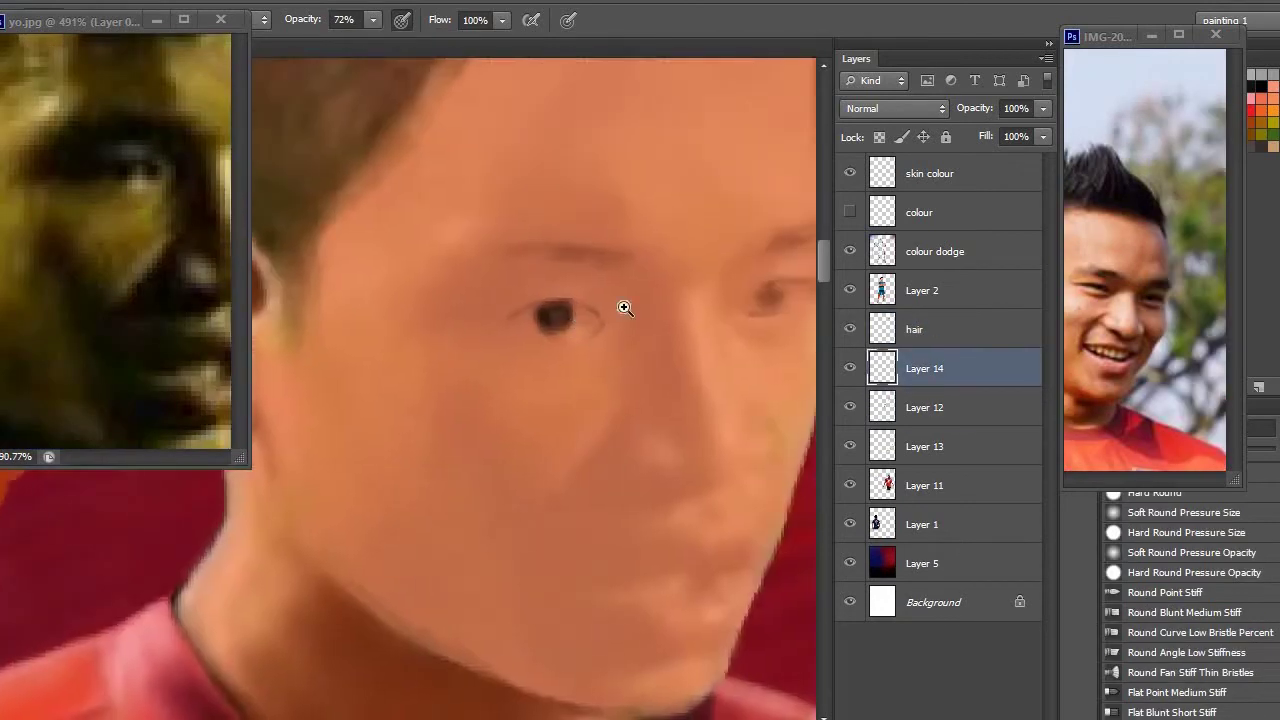
left_click(624, 308)
scroll(571, 329, "down", 5)
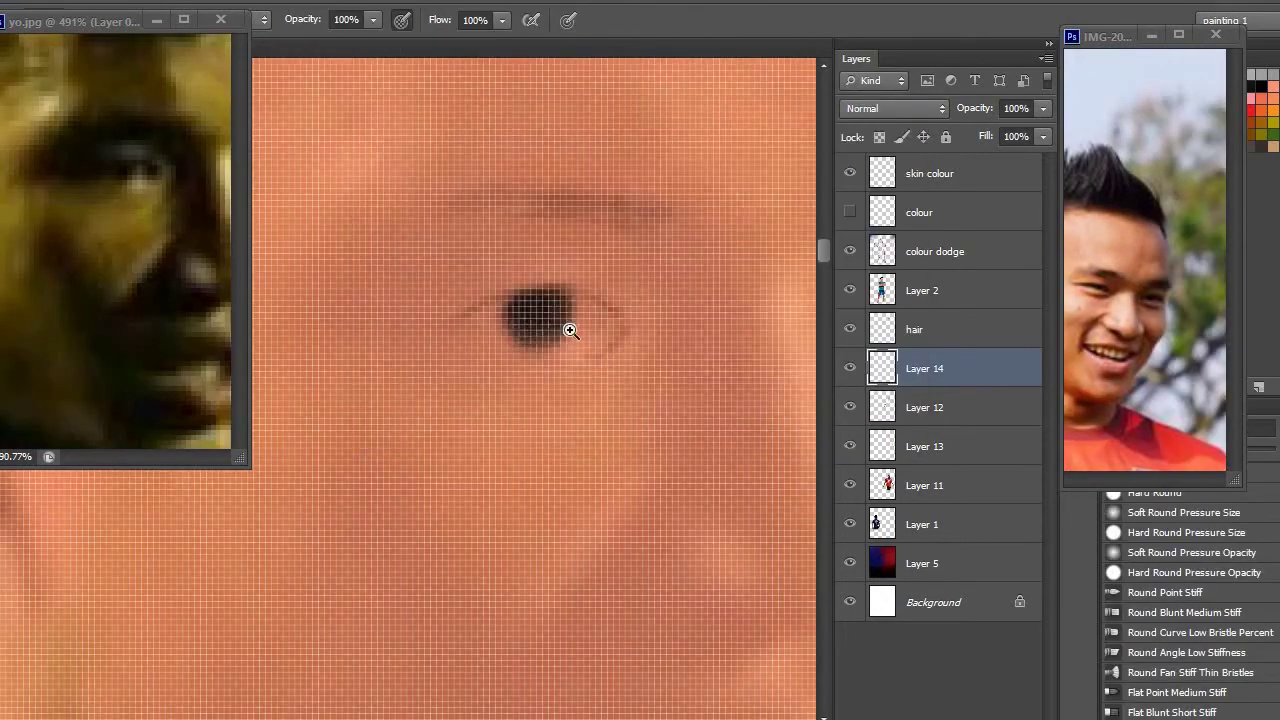
scroll(597, 344, "up", 5)
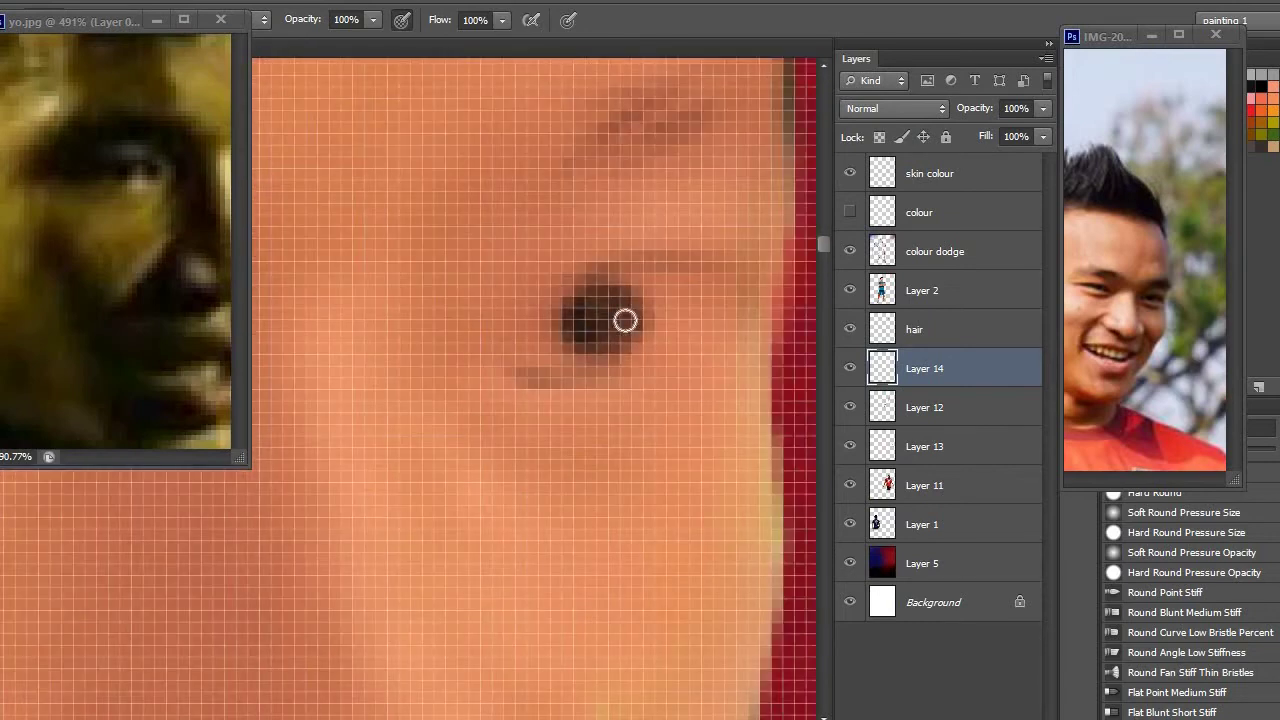
Choose pure black (000000) and paint the pupils, adding grey reflections to both irises on Layer 14
scroll(615, 355, "up", 1)
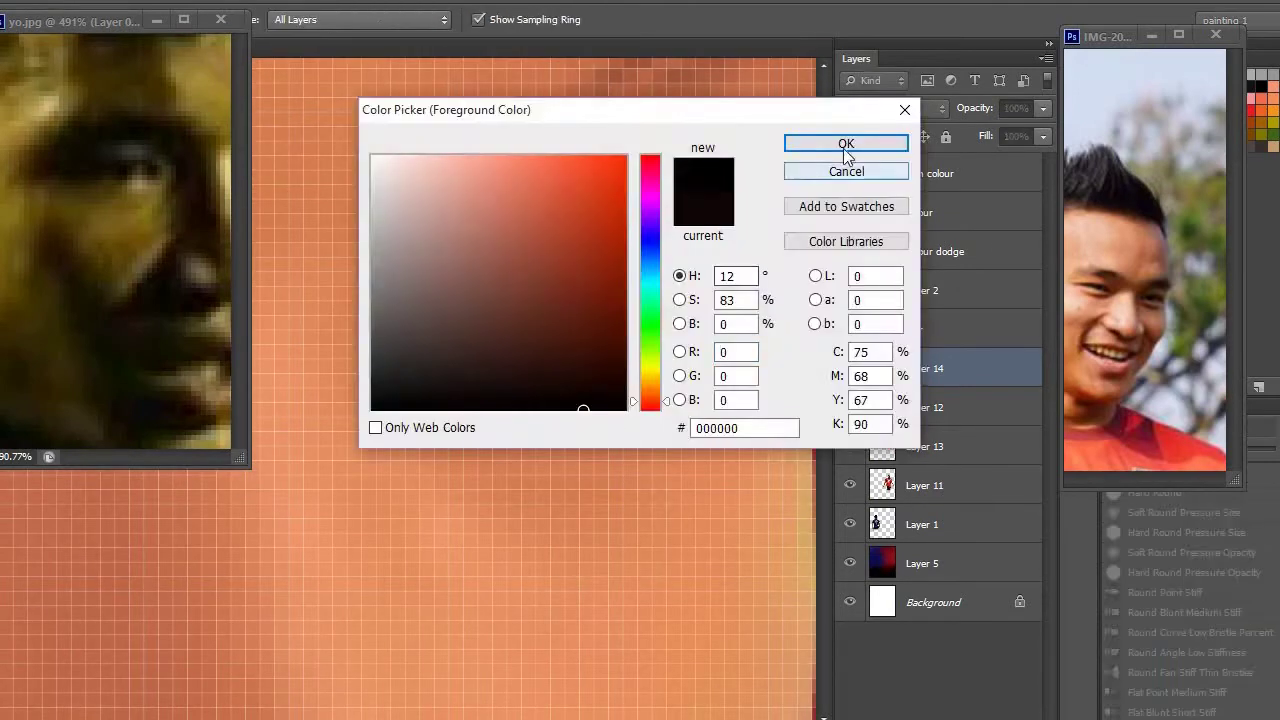
left_click(846, 140)
scroll(689, 300, "down", 2)
scroll(549, 320, "up", 1)
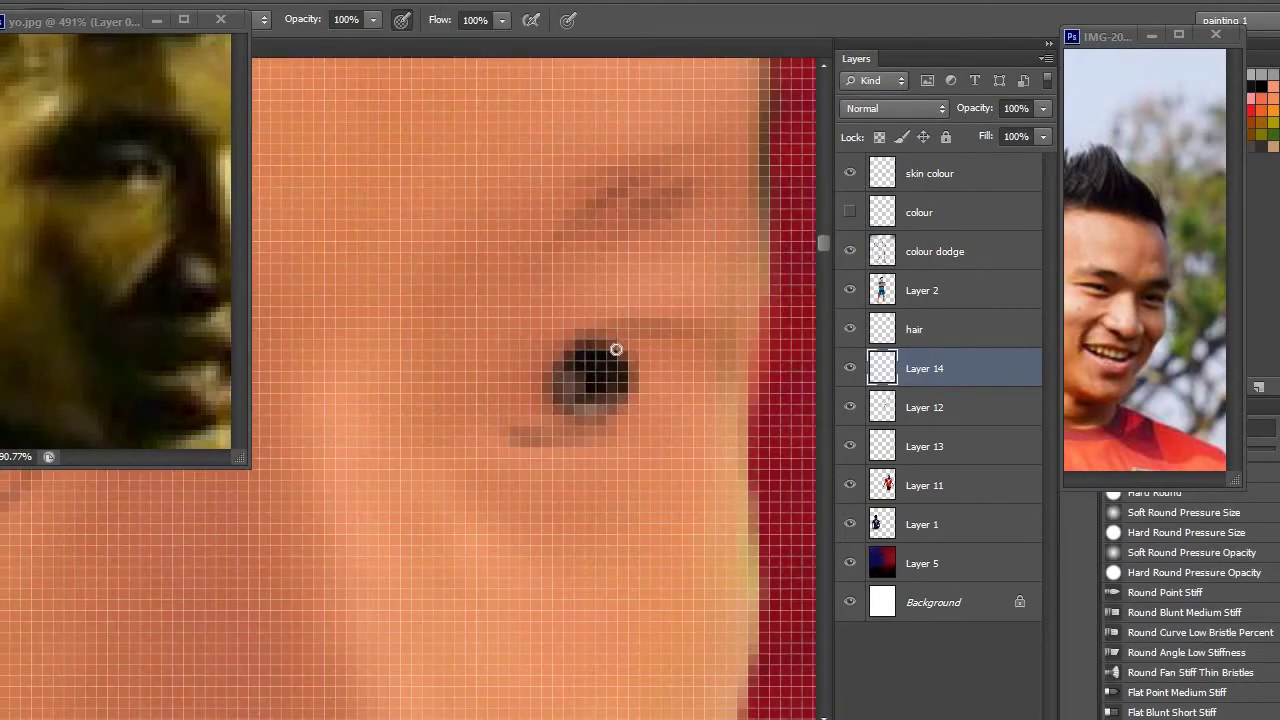
scroll(600, 360, "down", 3)
Shade the near eye's socket, lids and surrounding cheek with reddish-brown tones on Layer 14 at 12%, 21% and 14% opacity
key("1")
key("2")
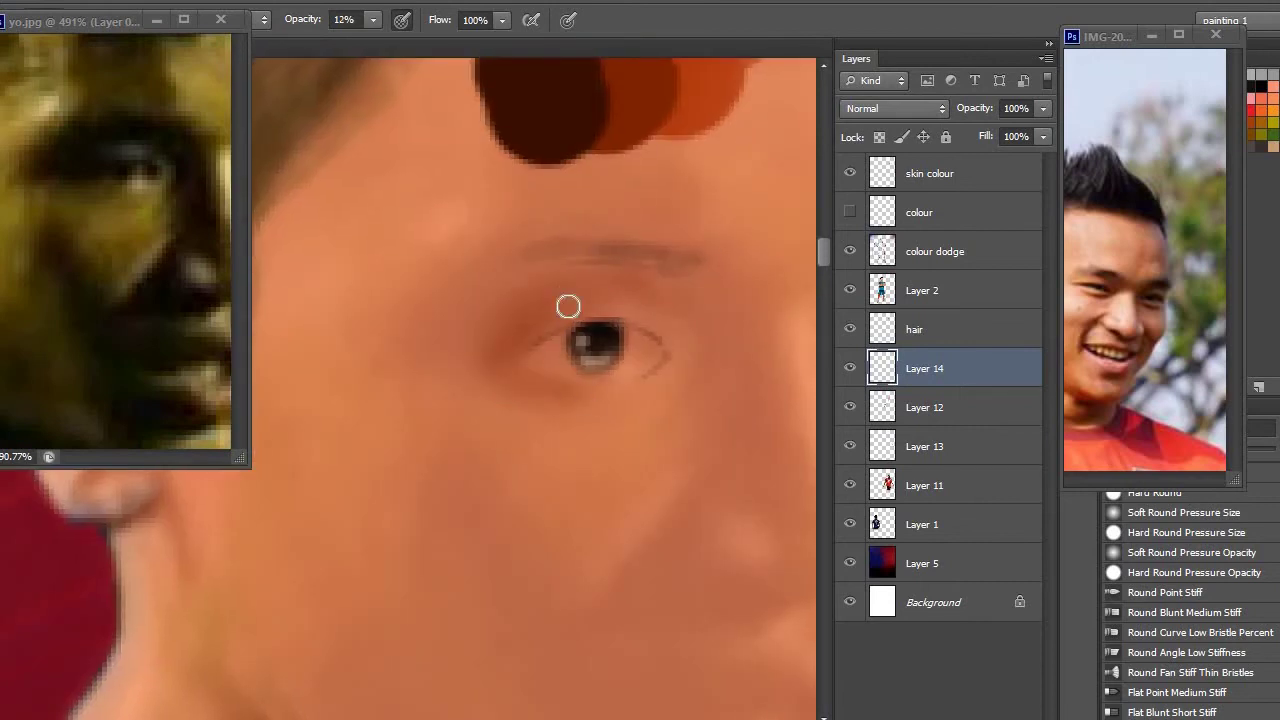
scroll(580, 330, "right", 2)
scroll(688, 360, "left", 2)
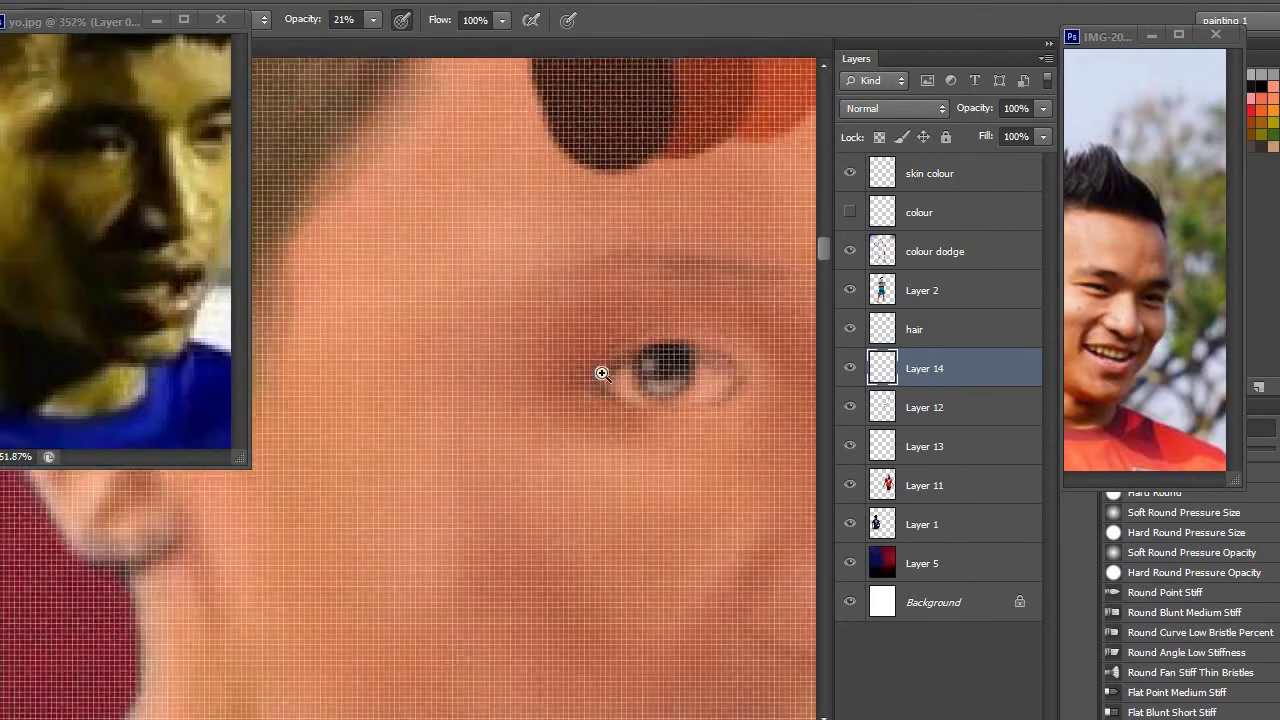
key("2")
key("1")
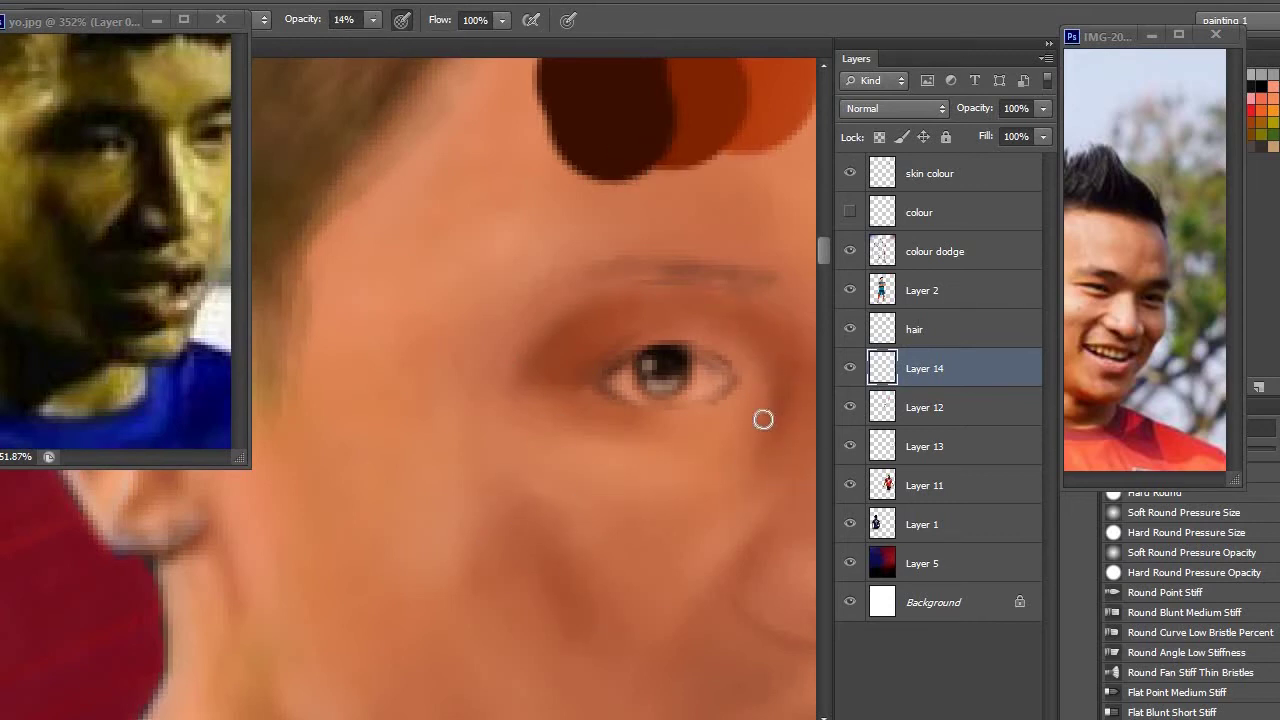
left_click(596, 236, "alt")
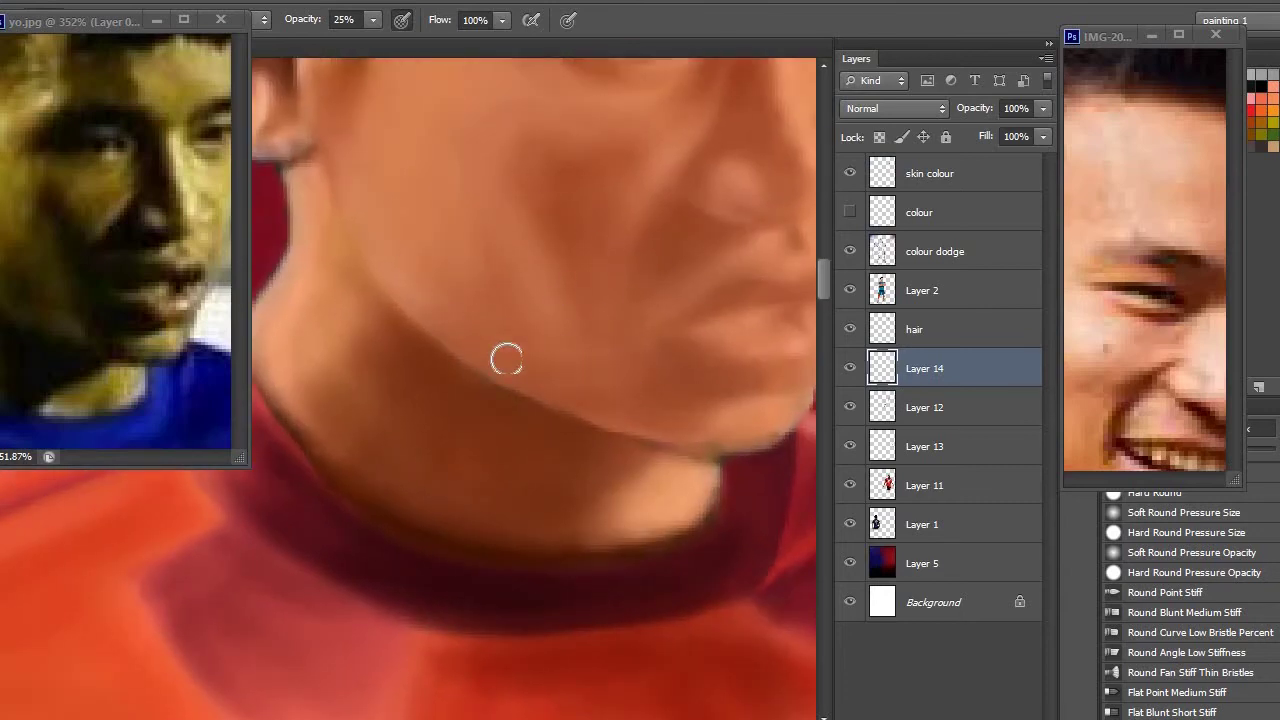
Paint the parted lips, teeth and dark mouth opening on Layer 14 at 25% and 35% opacity
key("ctrl+minus")
scroll(588, 329, "up", 5)
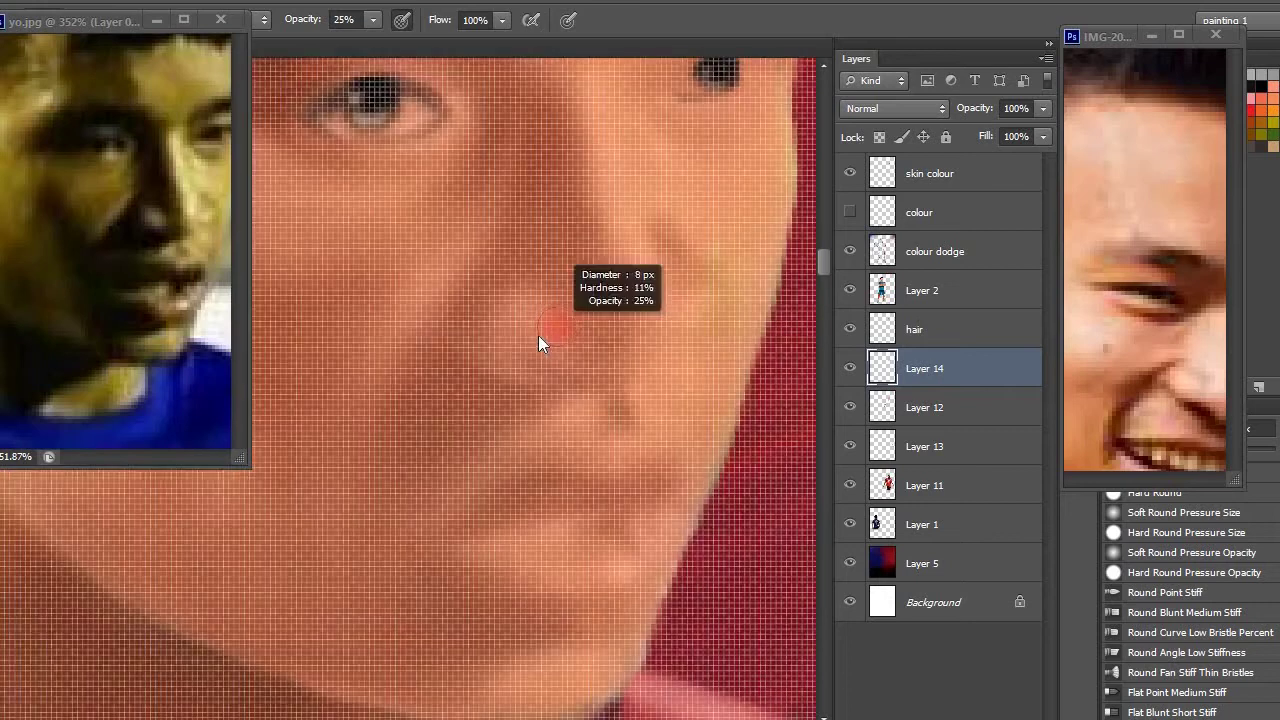
scroll(586, 320, "down", 4)
scroll(617, 289, "up", 2)
key("3")
key("5")
scroll(545, 350, "down", 3)
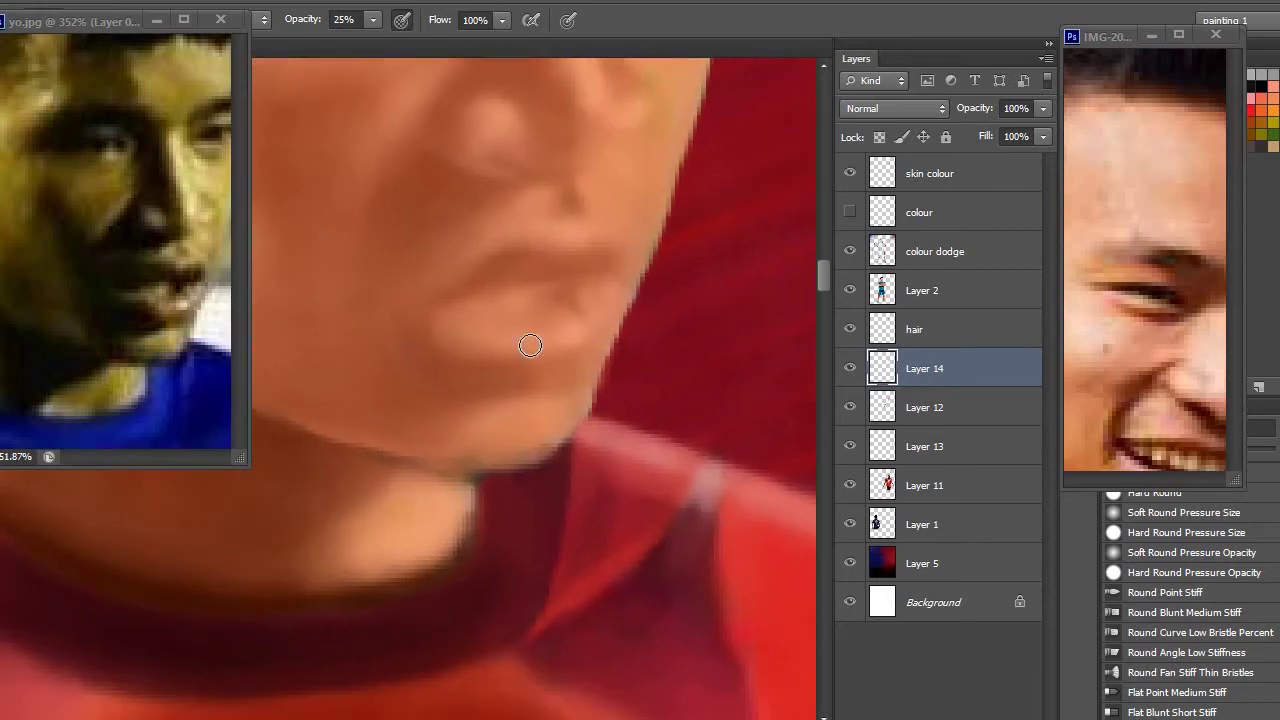
scroll(530, 320, "up", 3)
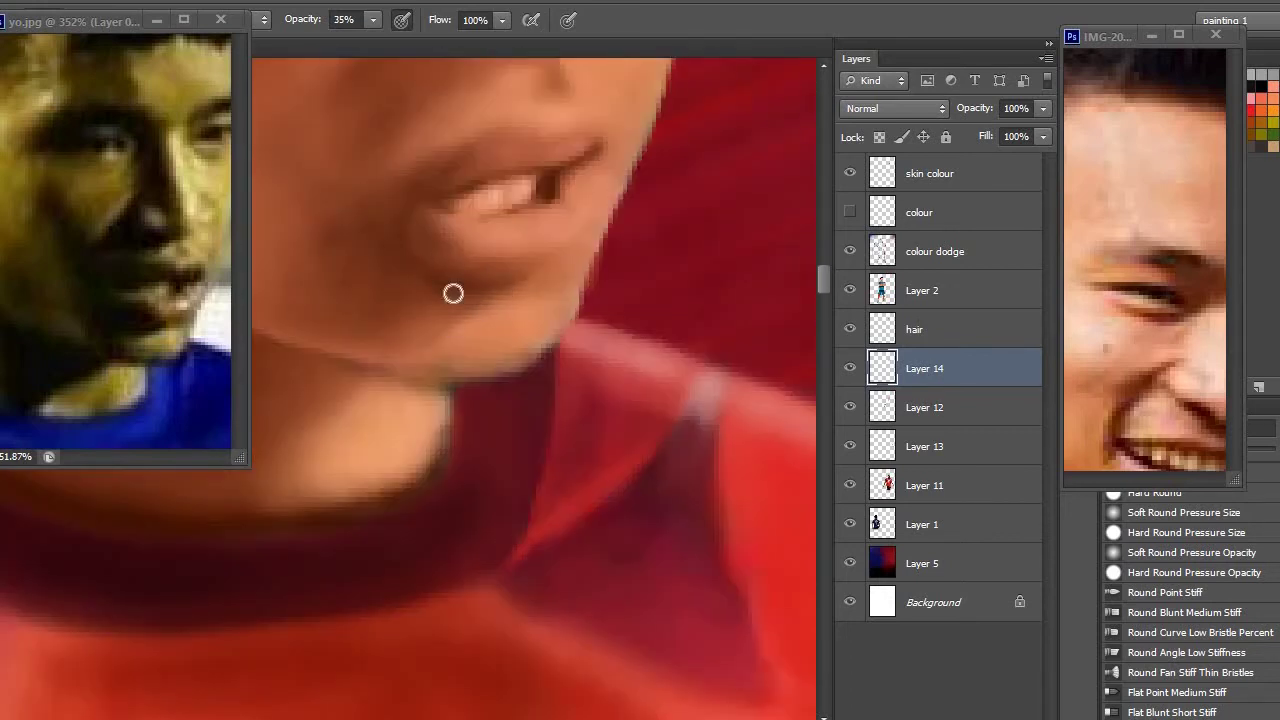
Darken the nostrils and shade the skin between the nose and upper lip on Layer 14 at 35% opacity
scroll(510, 180, "down", 1)
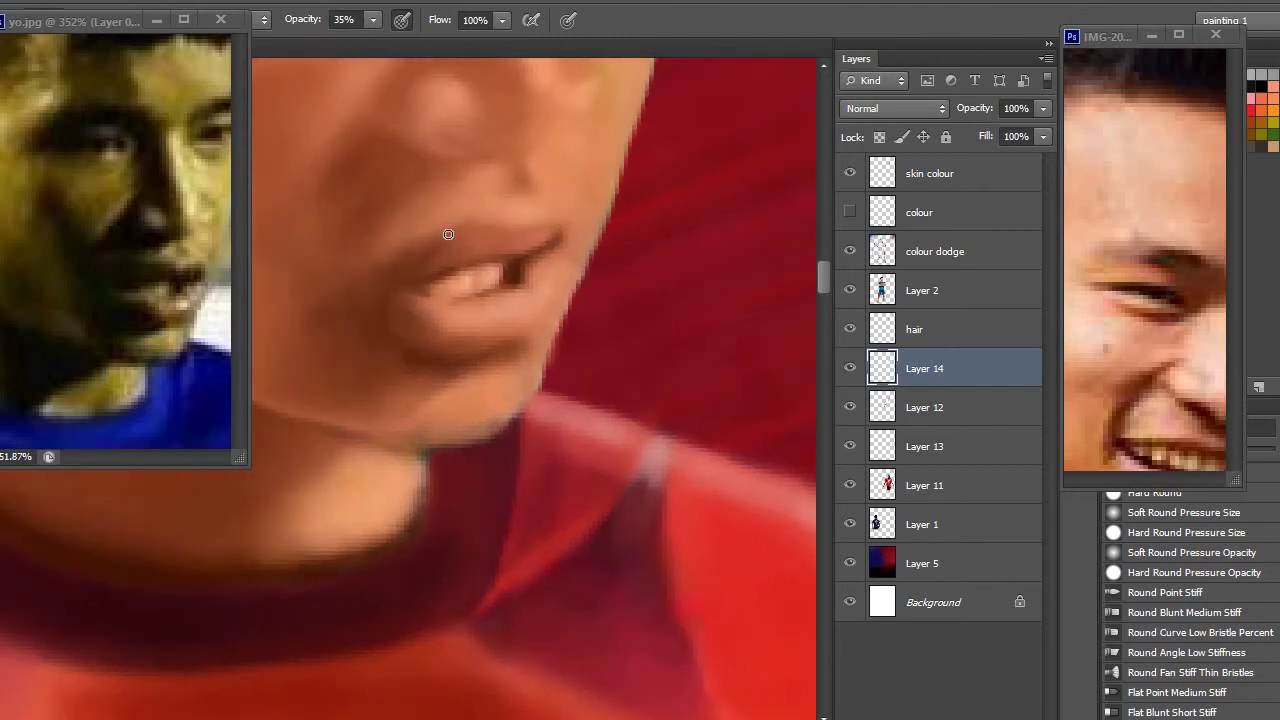
scroll(545, 245, "up", 5)
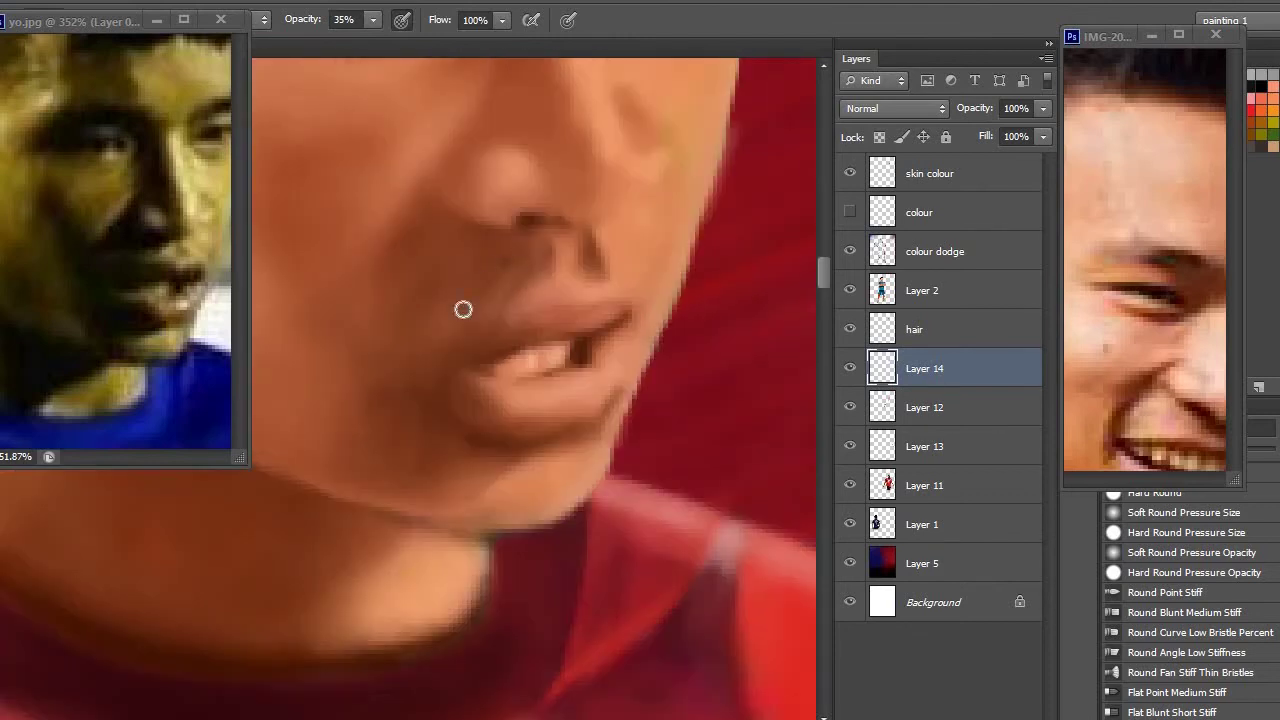
scroll(600, 285, "down", 3)
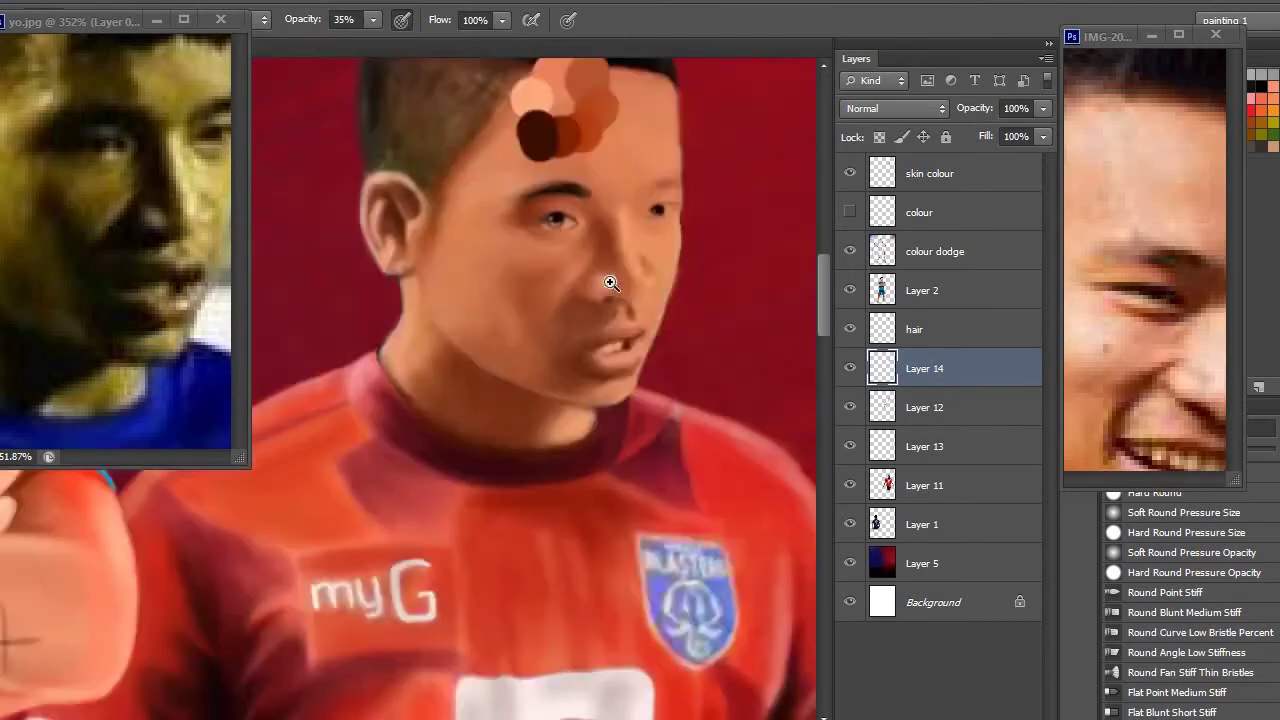
scroll(537, 309, "up", 3)
scroll(601, 324, "up", 1)
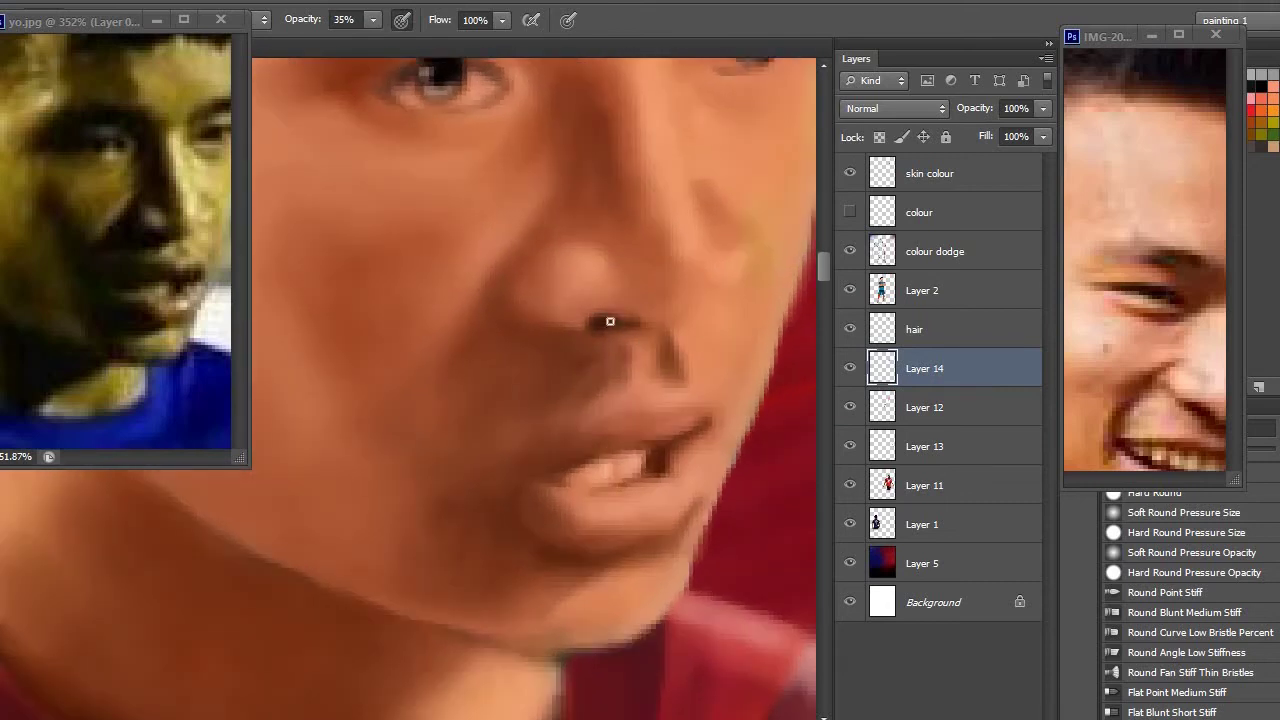
scroll(597, 319, "down", 3)
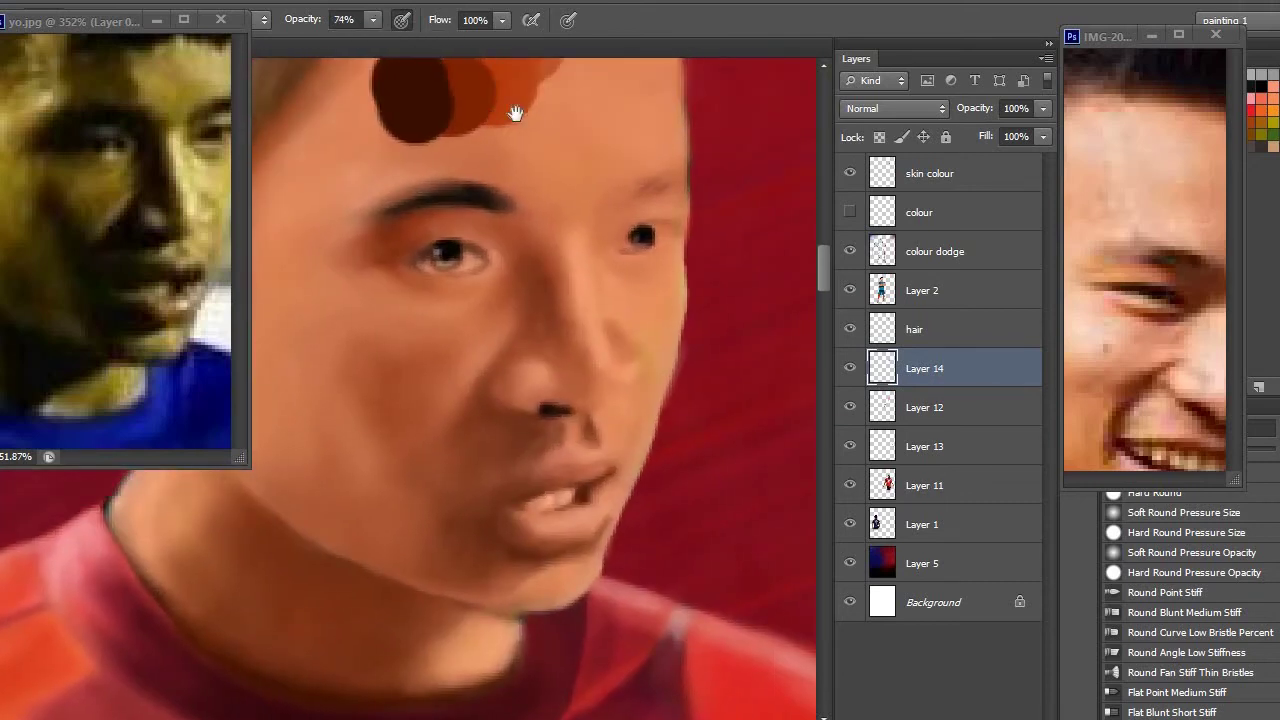
Blend the side of the nose into the far cheek on Layer 14 at 24% opacity
scroll(520, 150, "up", 4)
key("2")
key("4")
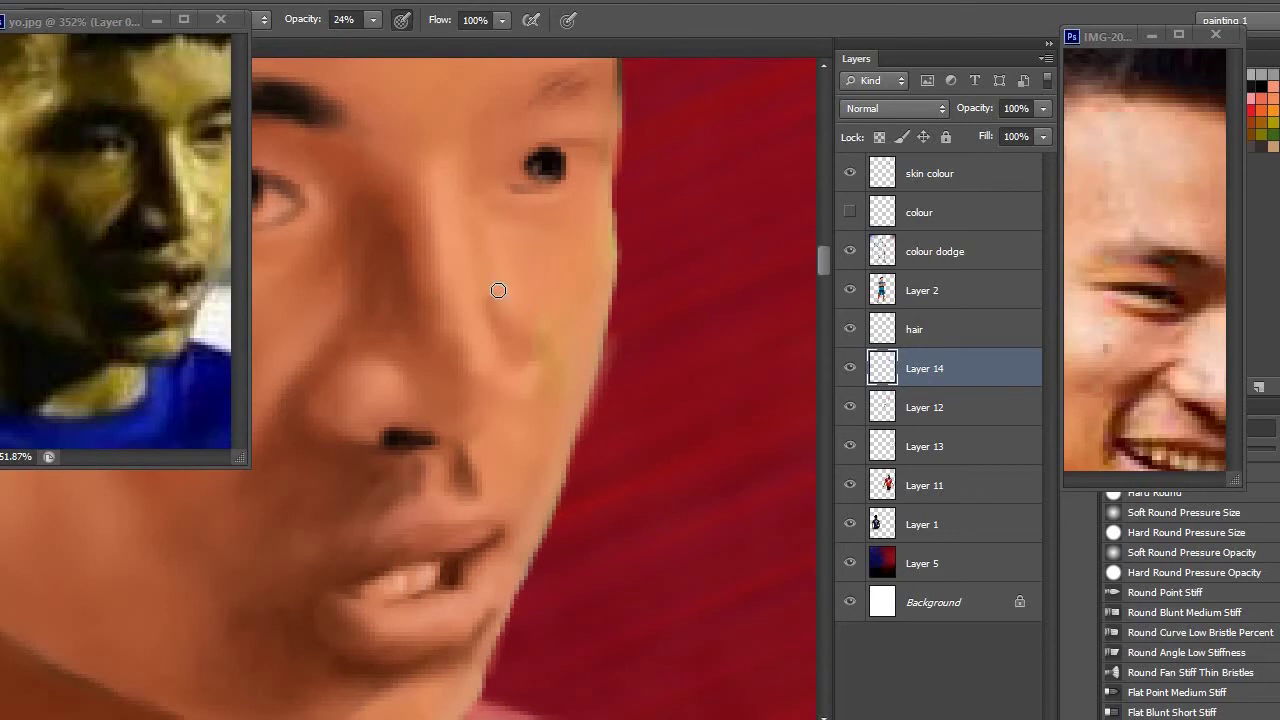
scroll(498, 290, "down", 1)
scroll(513, 205, "down", 3)
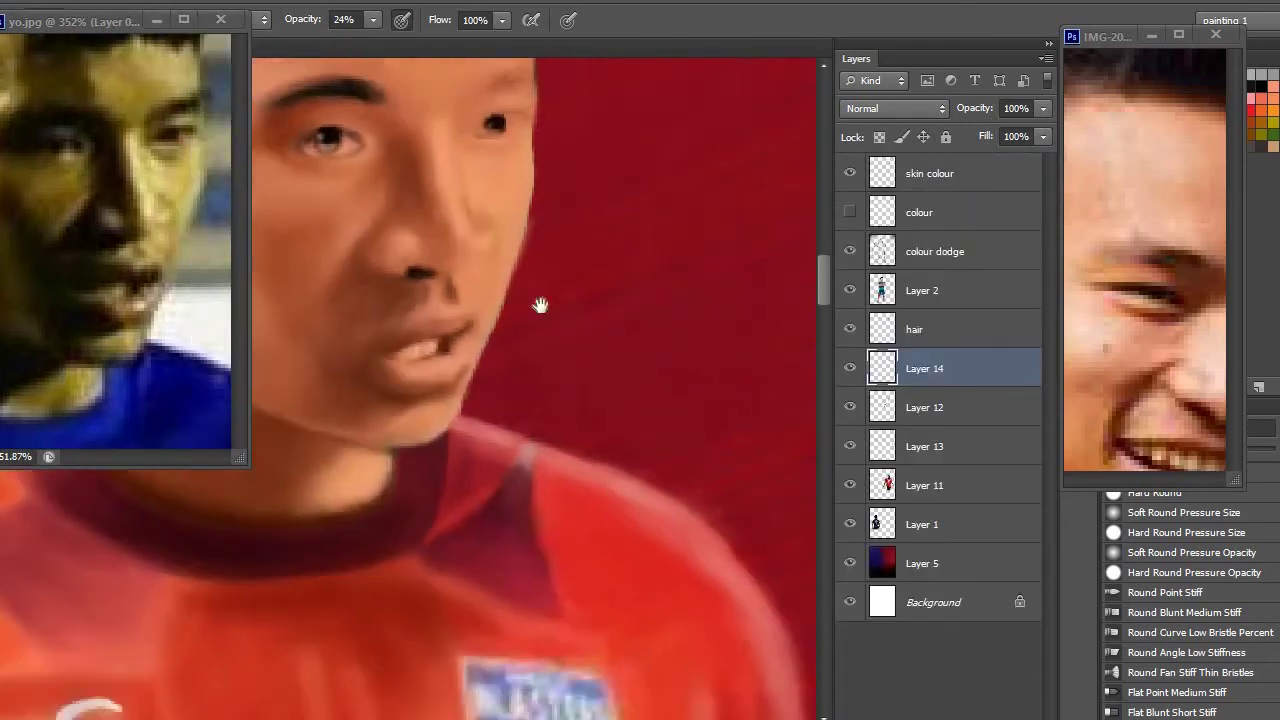
Hide the skin colour swatch layer, smooth the forehead skin on Layer 14 at 24% opacity, and show the swatches again
scroll(469, 183, "up", 3)
left_click(849, 173)
scroll(560, 205, "down", 1)
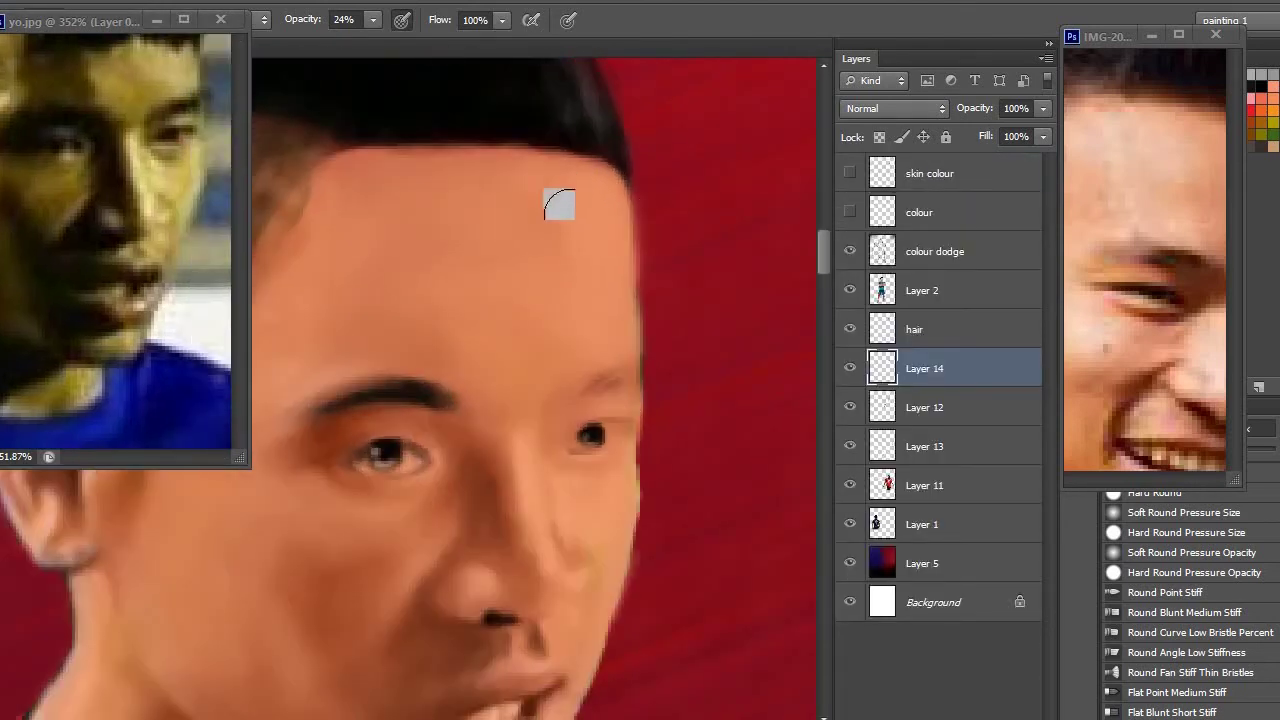
left_click(849, 173)
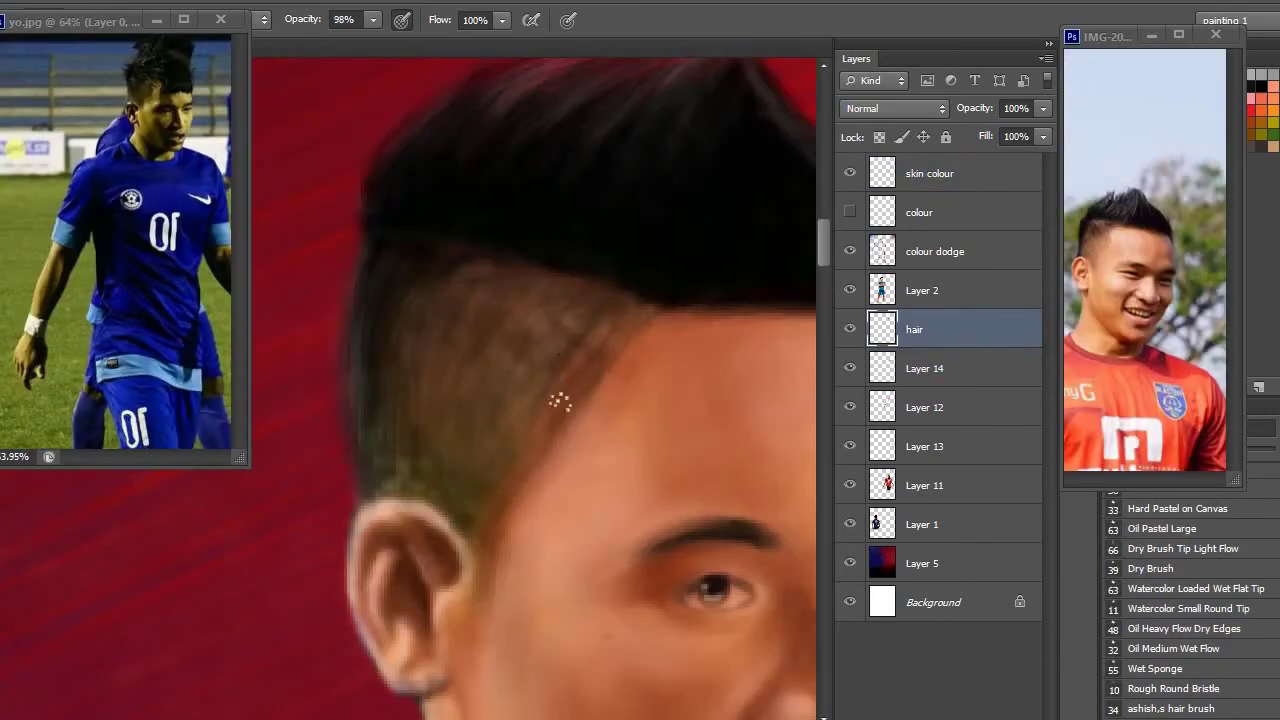
Paint the short side hair and the dark front hairline on the hair layer at 98% opacity
scroll(385, 455, "up", 3)
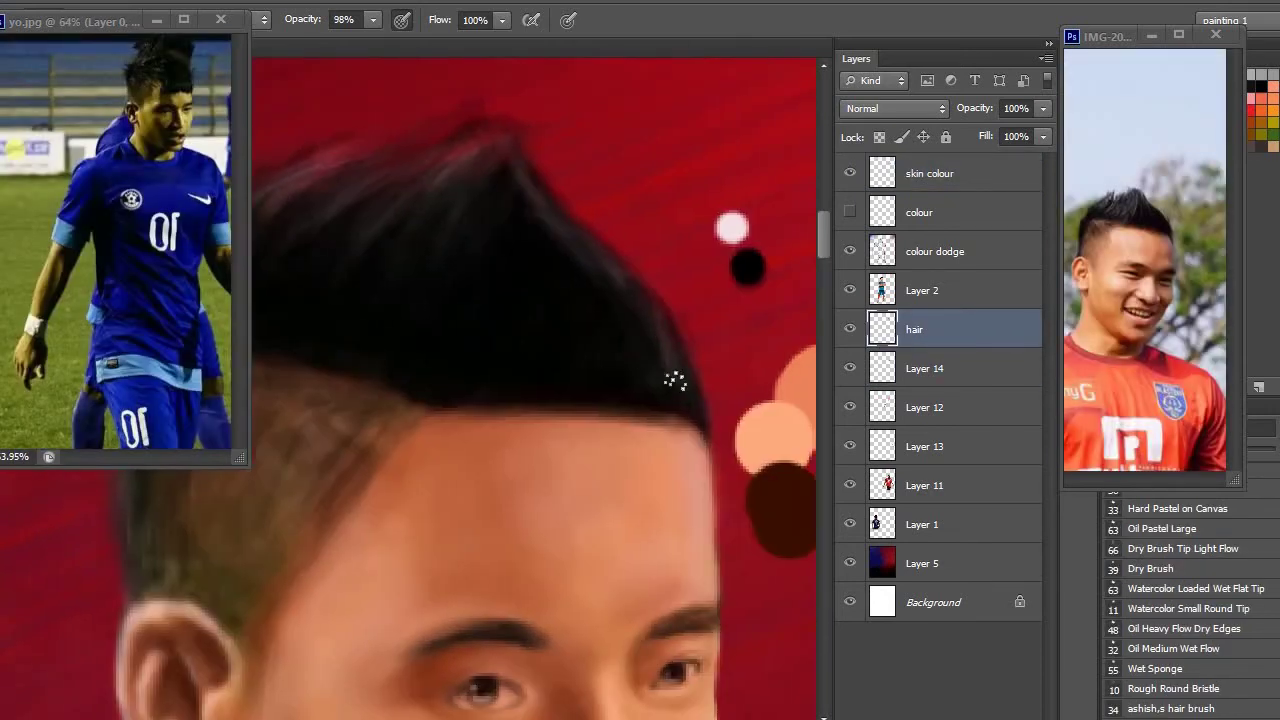
scroll(674, 374, "right", 3)
scroll(292, 345, "down", 2)
scroll(292, 345, "left", 1)
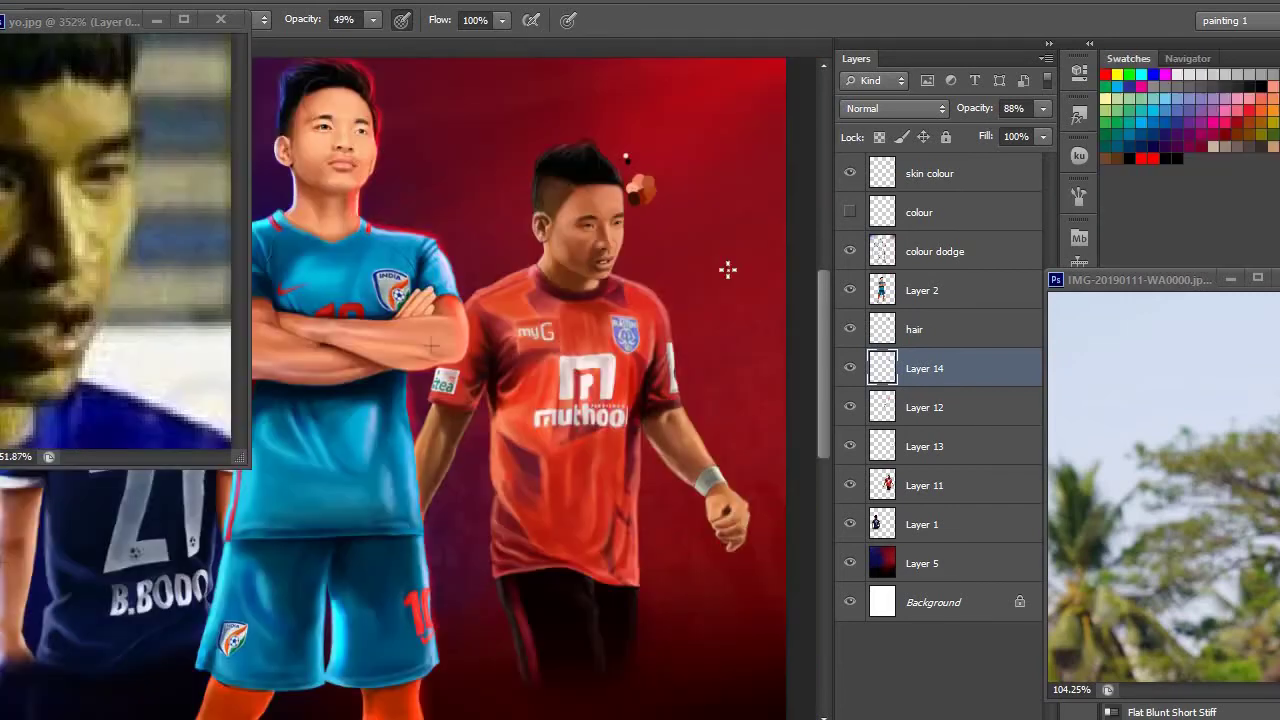
Refine the eyebrows on Layer 14 at 49% opacity, using the zoomed-in face photo as reference
scroll(725, 270, "up", 6)
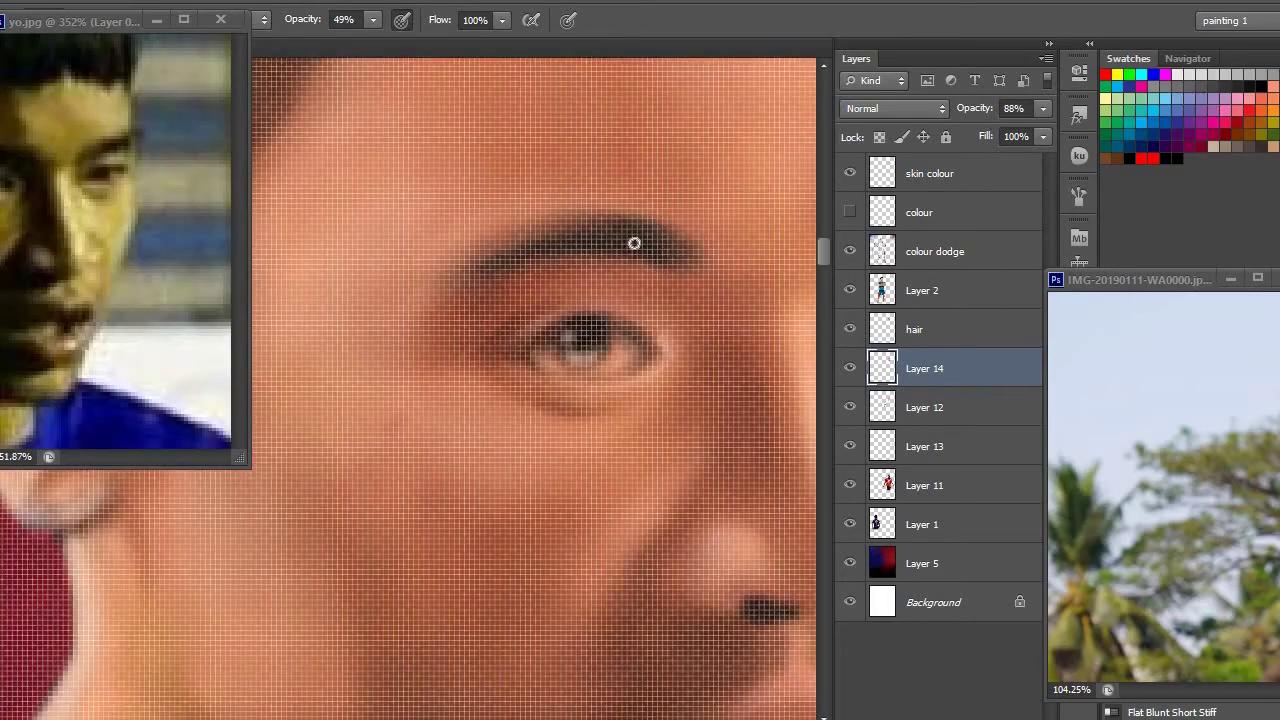
scroll(634, 243, "down", 2)
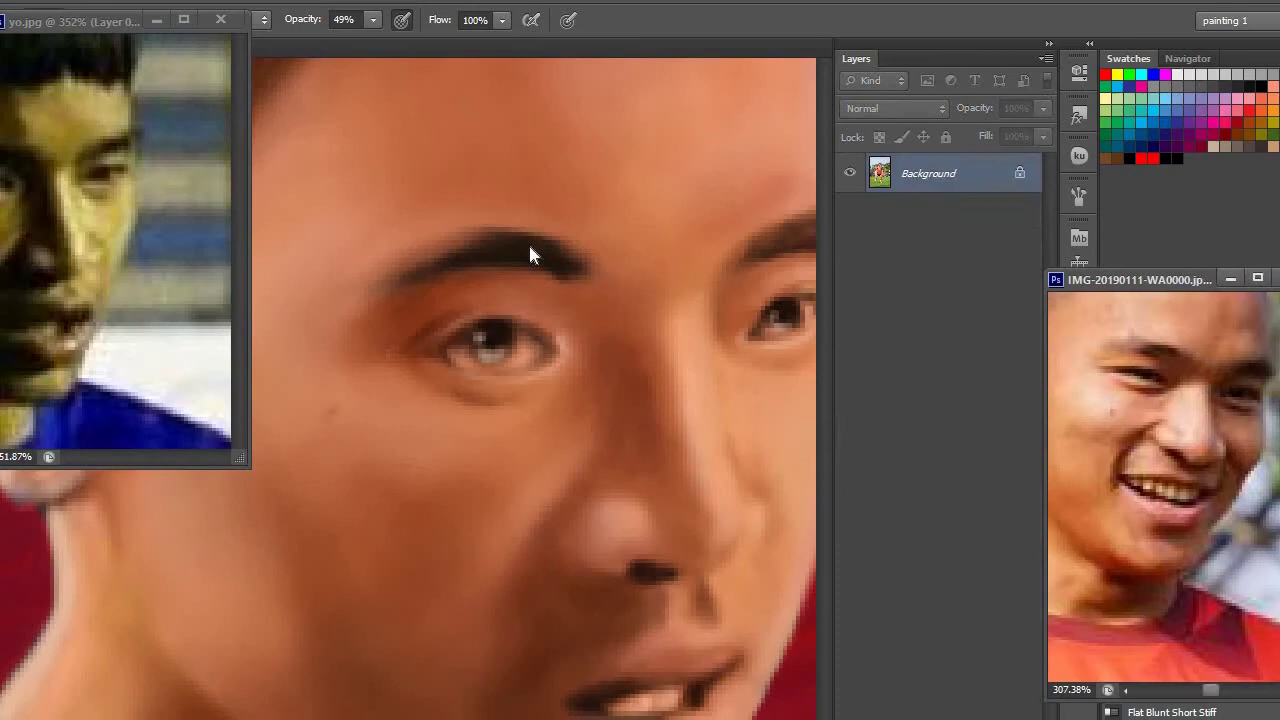
left_click(535, 241)
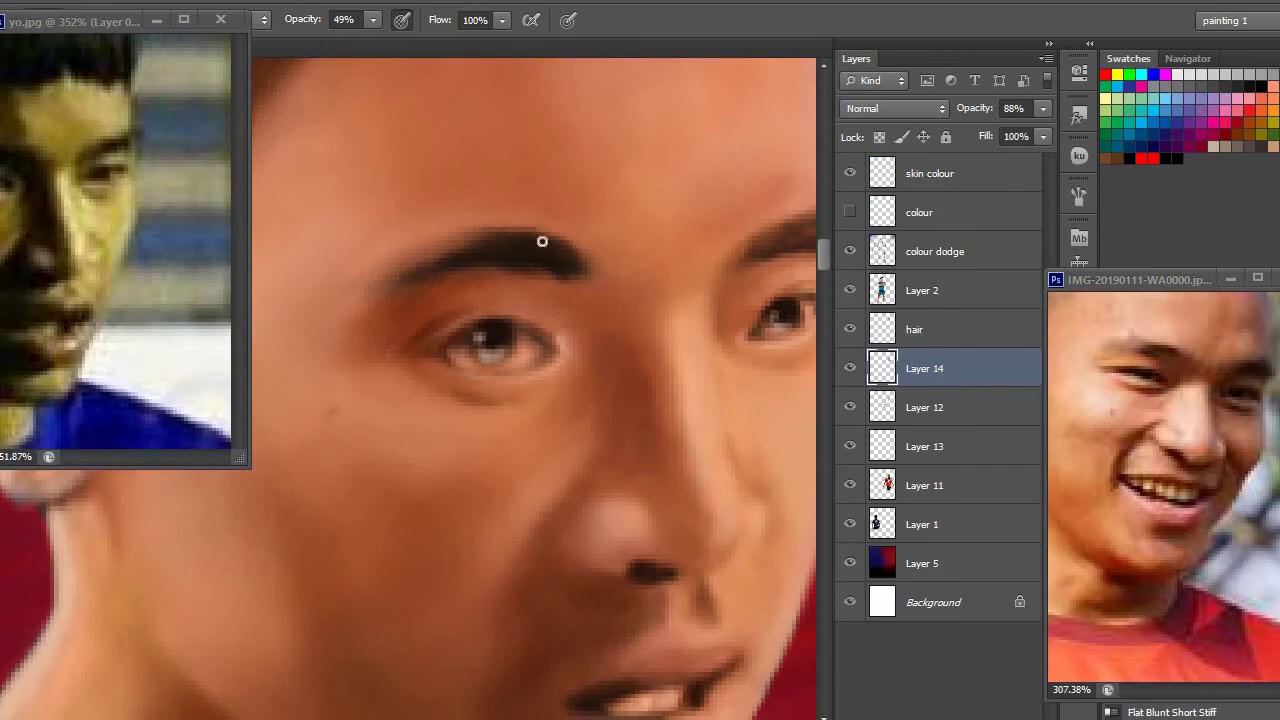
scroll(514, 271, "right", 5)
scroll(551, 305, "down", 1)
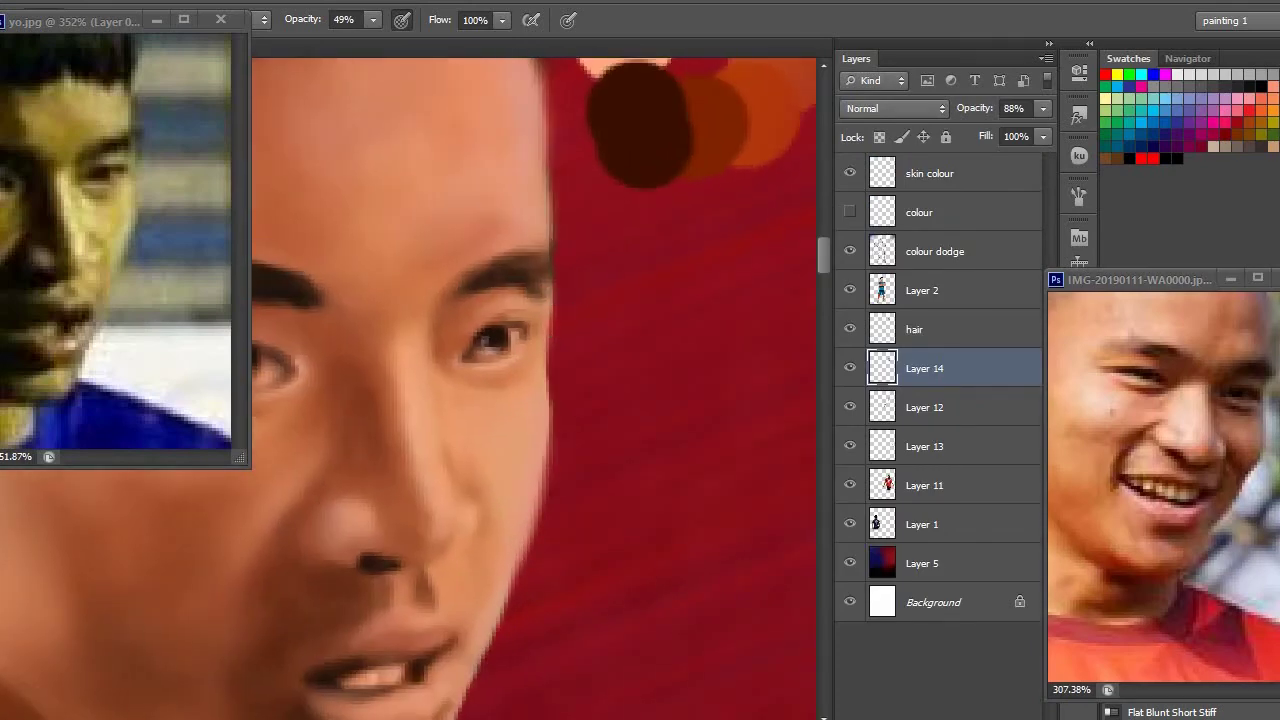
Erase the rough outer edge of the far side of the face on Layers 12, 14 and 11 at 49% opacity
scroll(630, 305, "up", 1)
key("e")
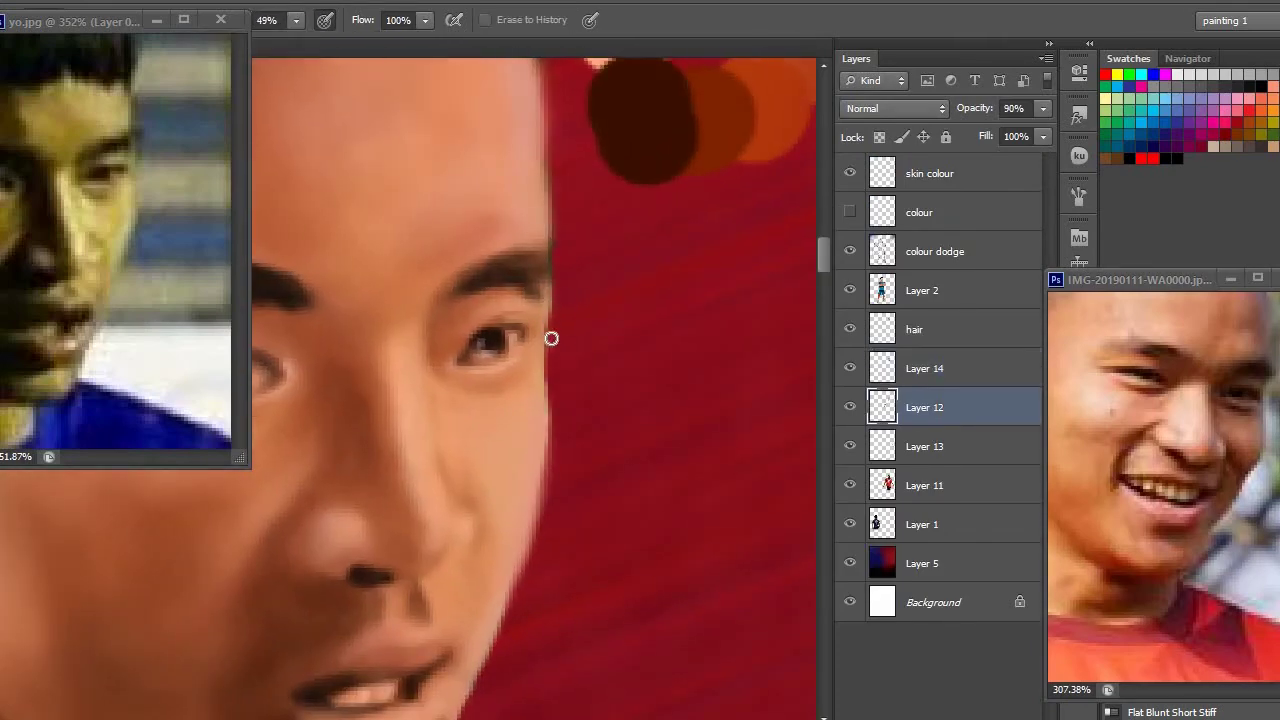
left_click(924, 368)
scroll(560, 310, "up", 2)
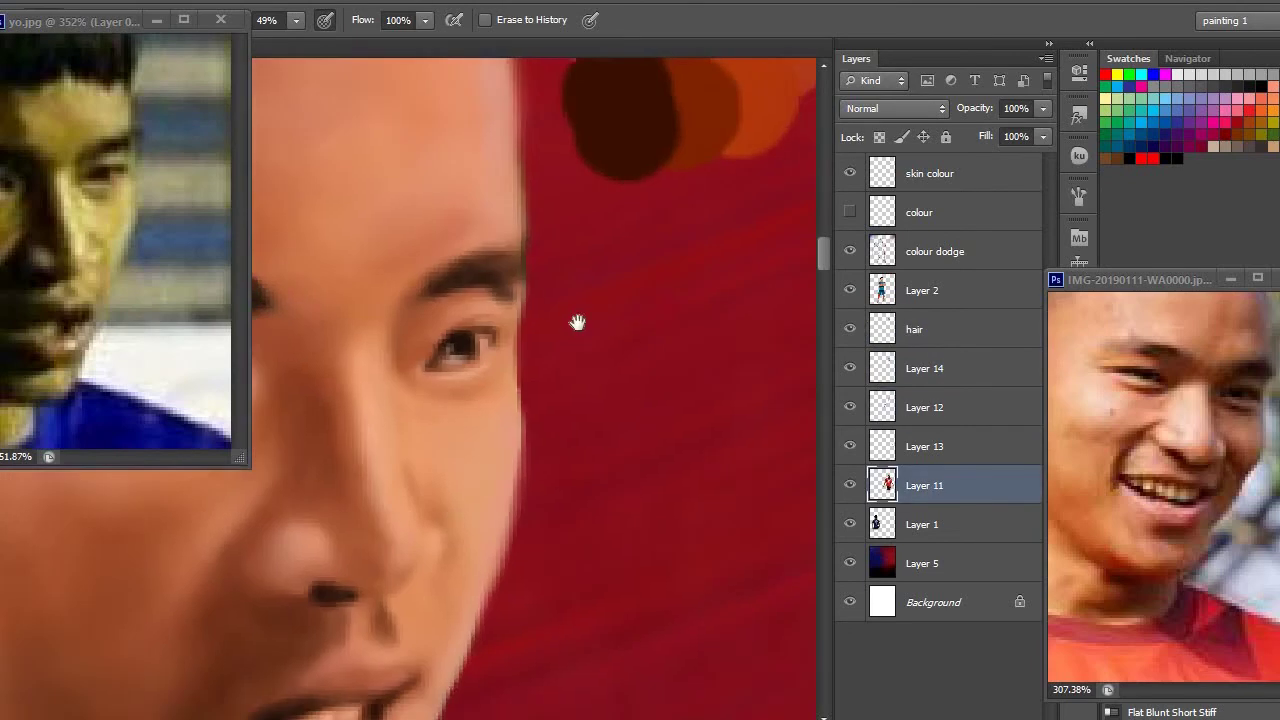
key("b")
Add highlights to the nose and soften the shading around the nostrils and lips on Layer 14 at 24% opacity
scroll(547, 249, "down", 5)
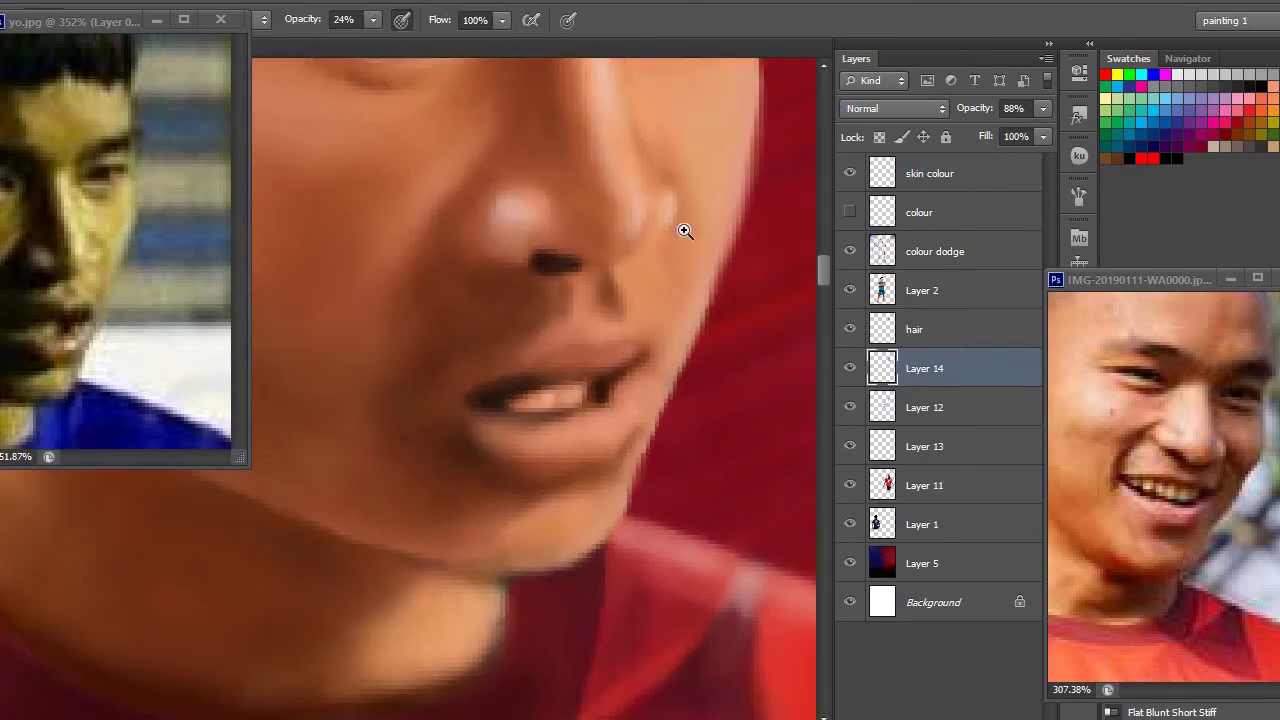
scroll(559, 284, "down", 1)
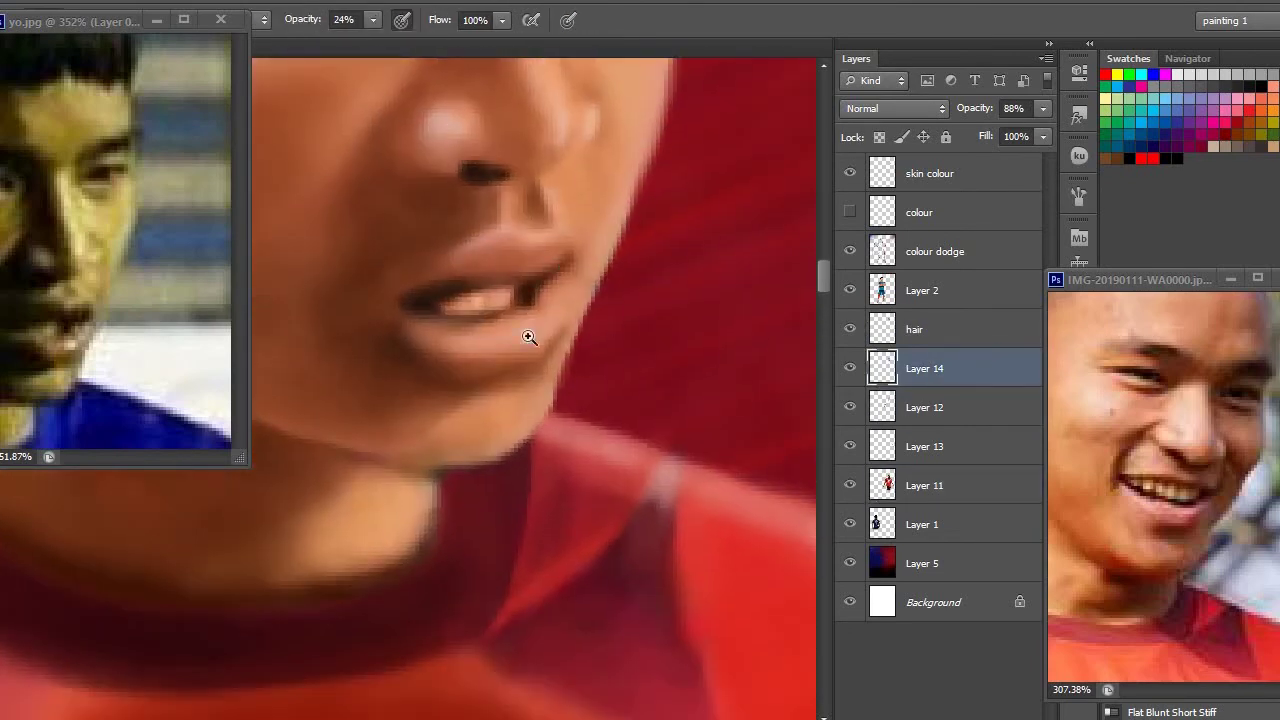
scroll(529, 337, "up", 4)
scroll(538, 311, "down", 3)
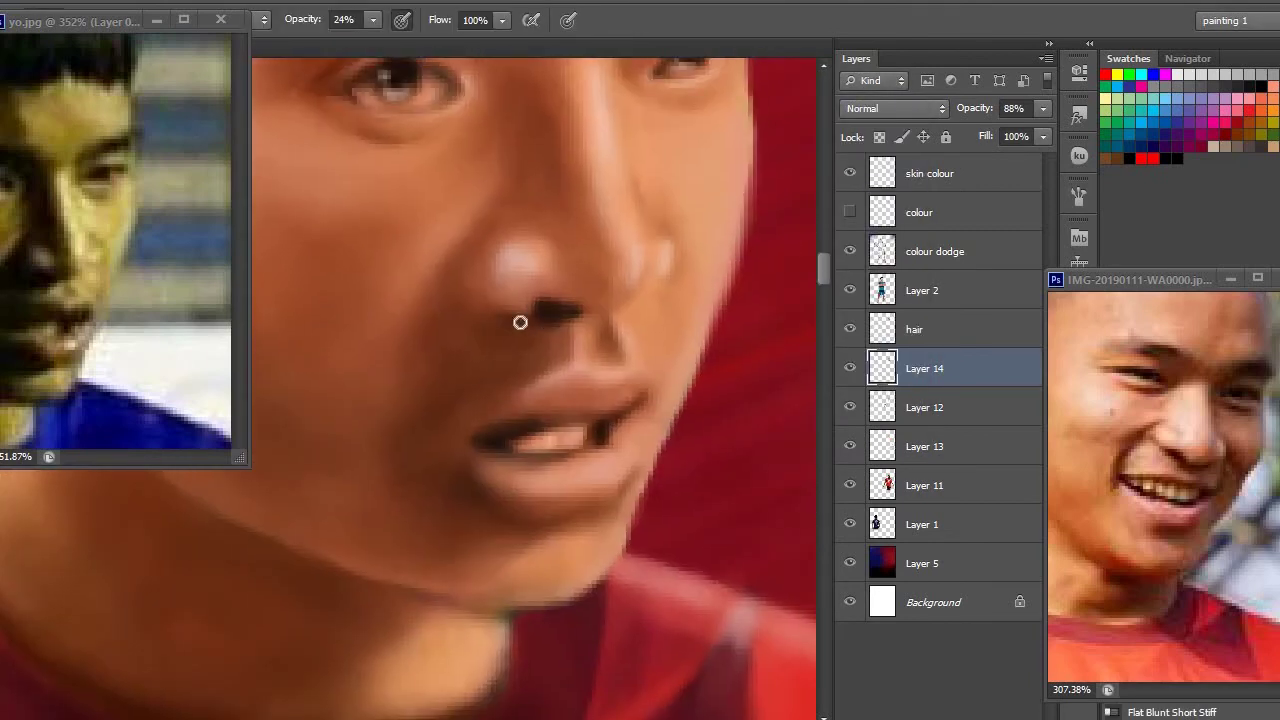
scroll(520, 322, "down", 5)
scroll(544, 333, "up", 5)
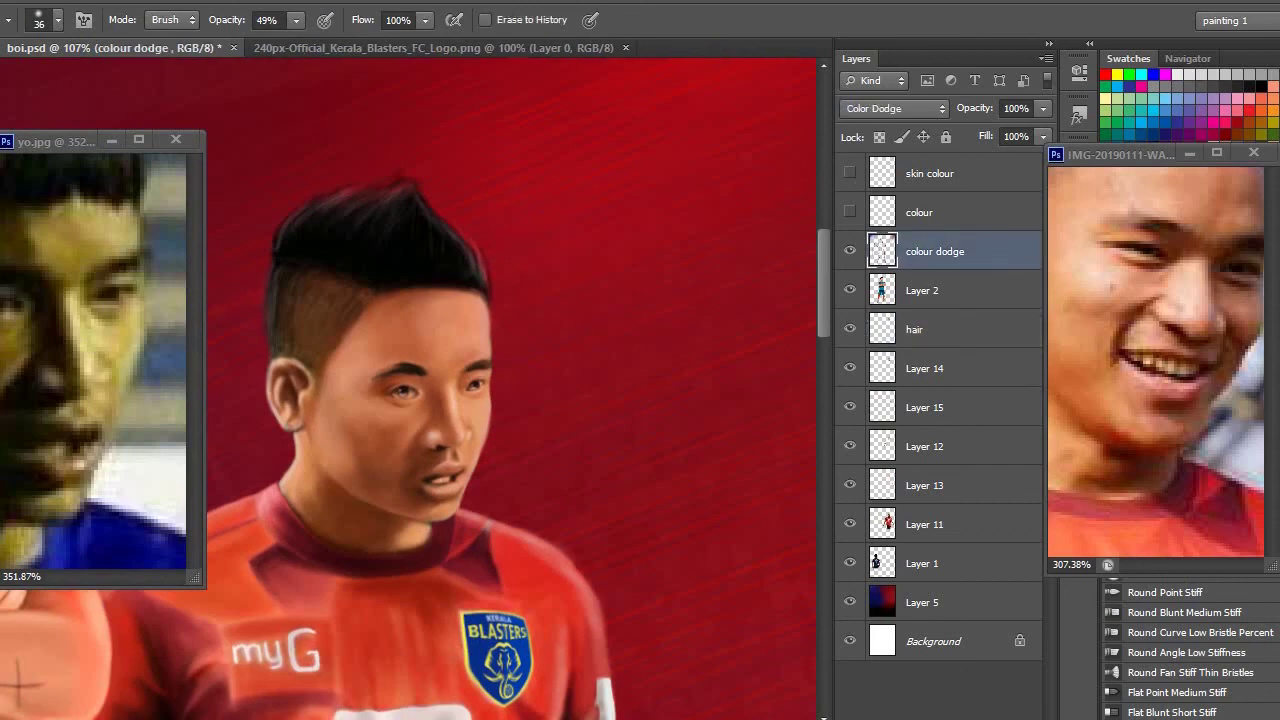
Paint red and blue-violet rim lighting along the red-kit player's hair, shoulders and shirt edges on the colour dodge layer at 65% opacity
scroll(433, 252, "down", 10)
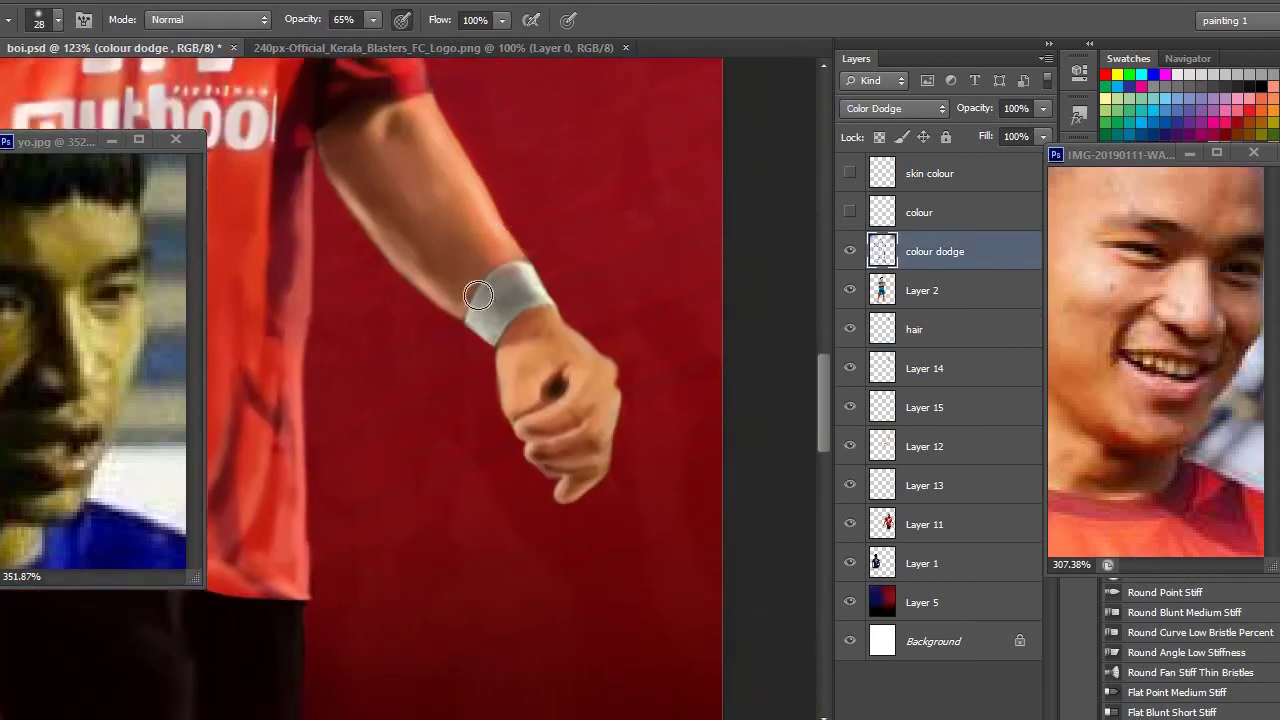
scroll(543, 317, "up", 10)
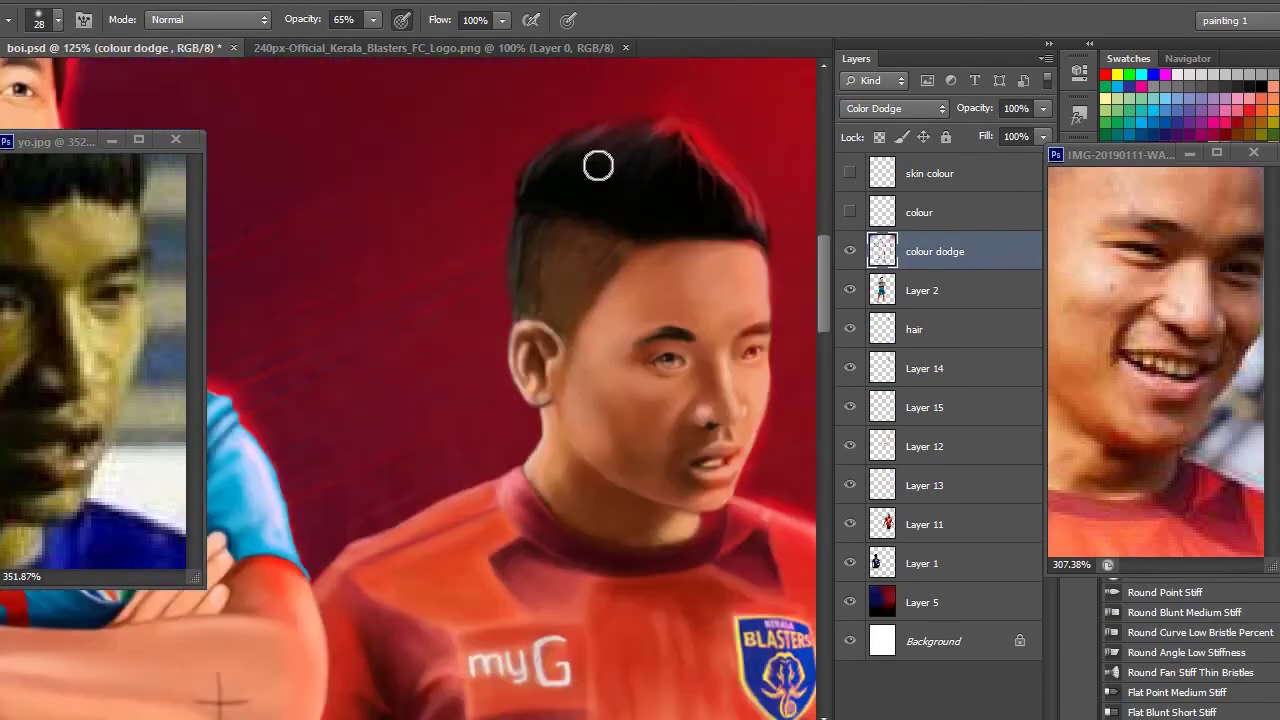
scroll(653, 287, "down", 10)
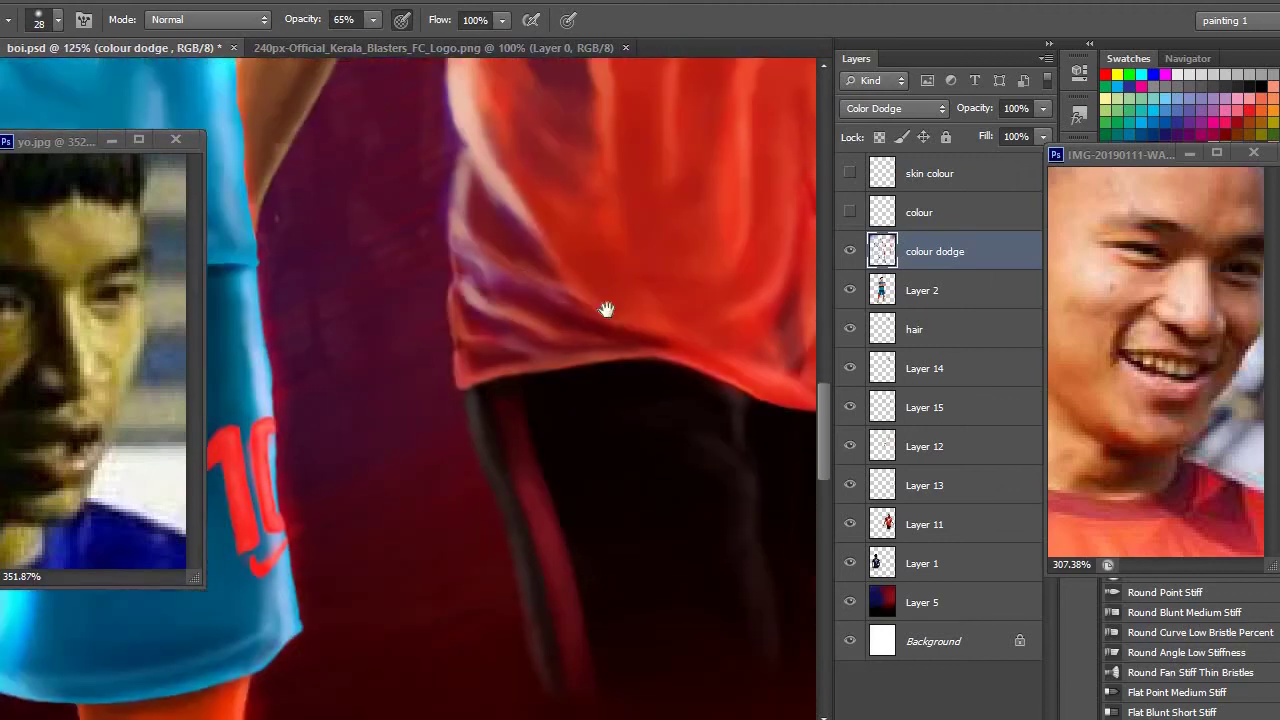
scroll(640, 340, "up", 5)
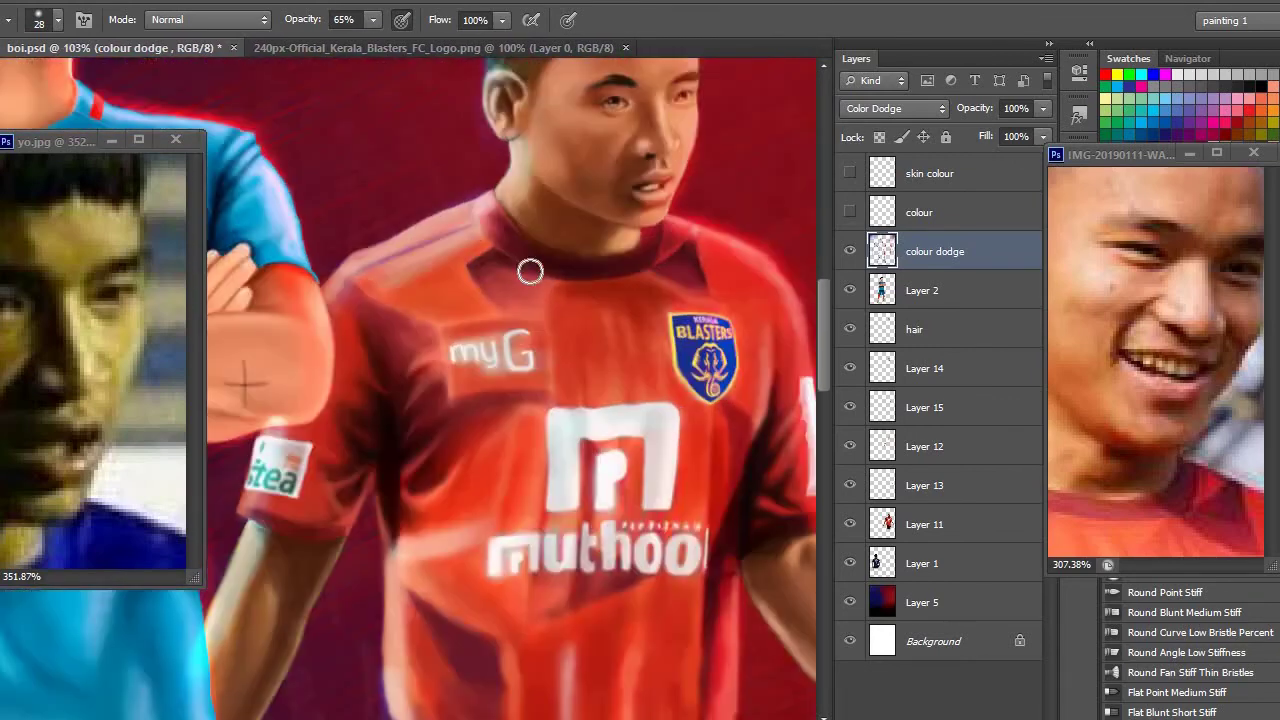
Add faint glow to the red shirt's shoulder and chest on the colour dodge layer with a 20 px brush at 19% opacity
key("1")
key("9")
scroll(614, 377, "down", 3)
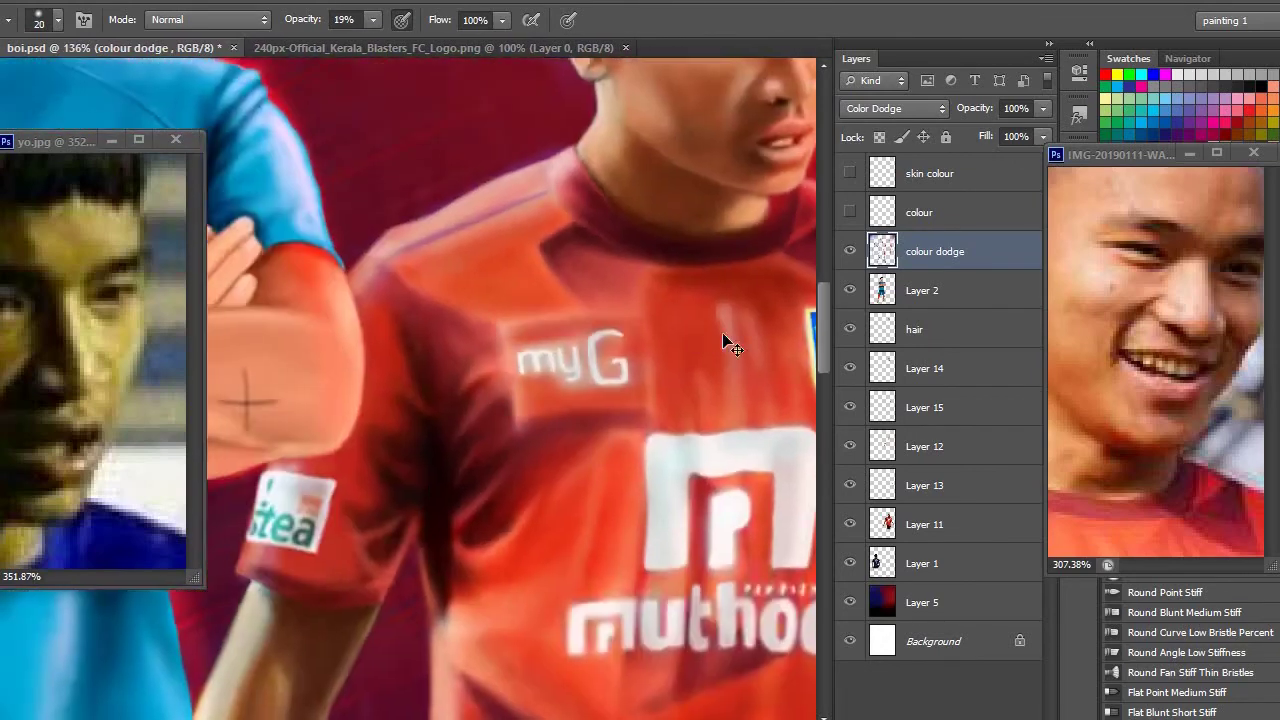
Hand-write the artist's signature in white beside the front player's legs on a new layer, using a 4 px brush at 100% opacity
scroll(729, 343, "up", 2)
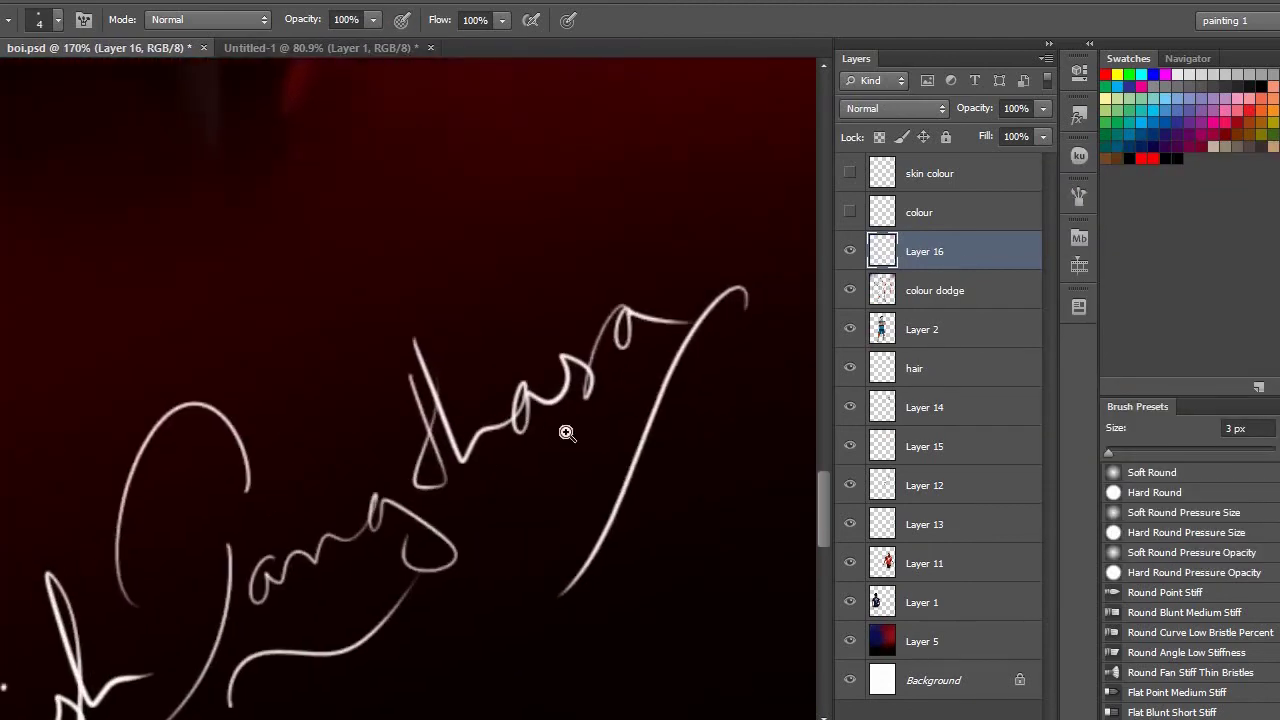
scroll(566, 432, "down", 4)
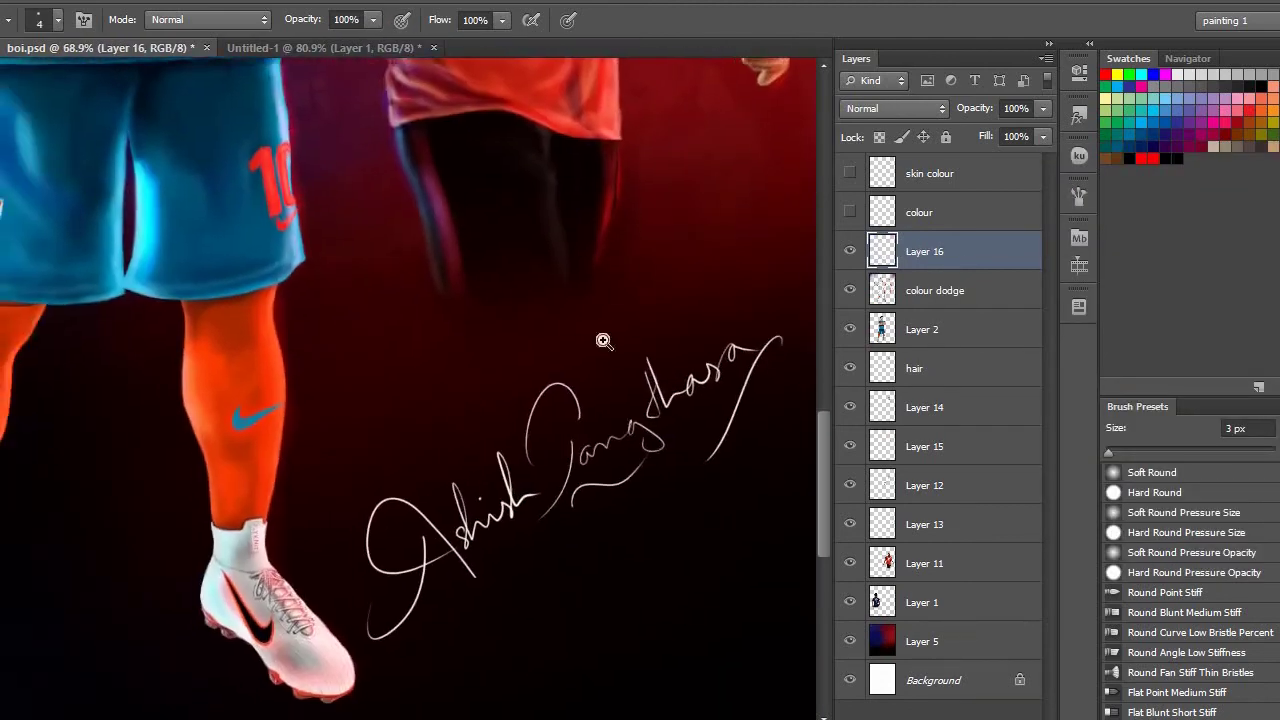
scroll(531, 400, "up", 3)
scroll(564, 410, "down", 10)
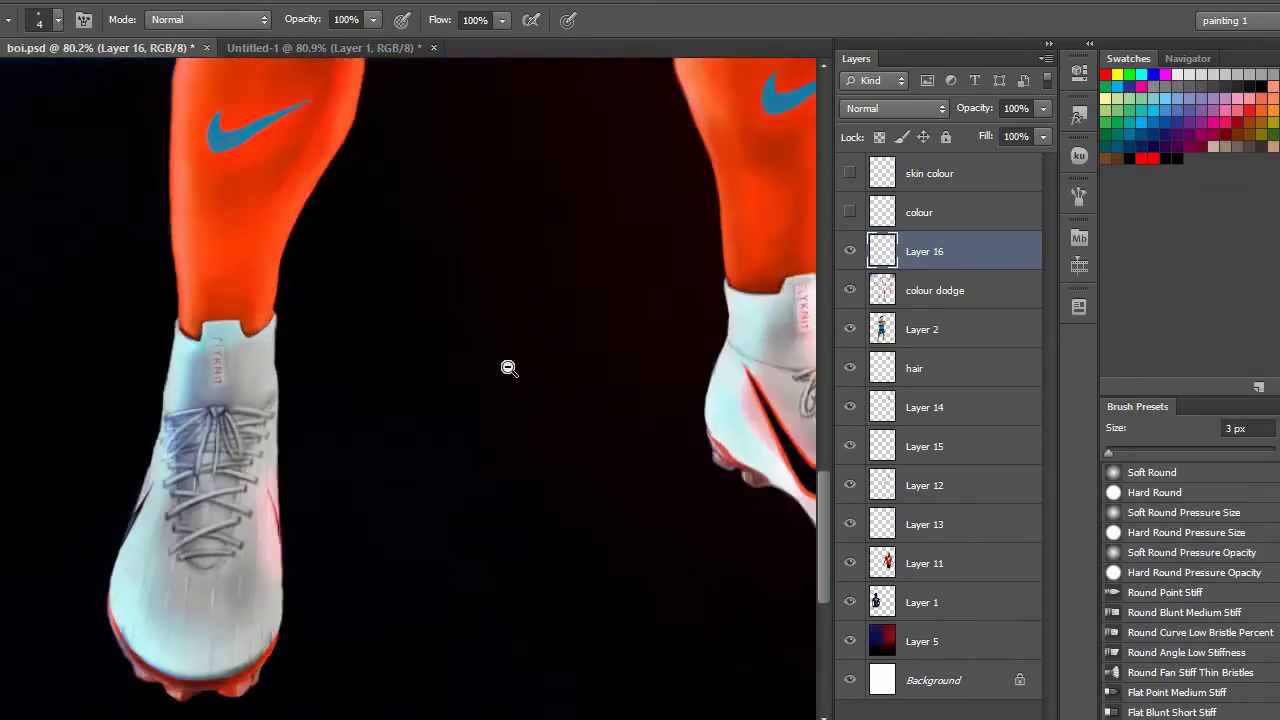
scroll(506, 366, "up", 3)
scroll(591, 323, "down", 4)
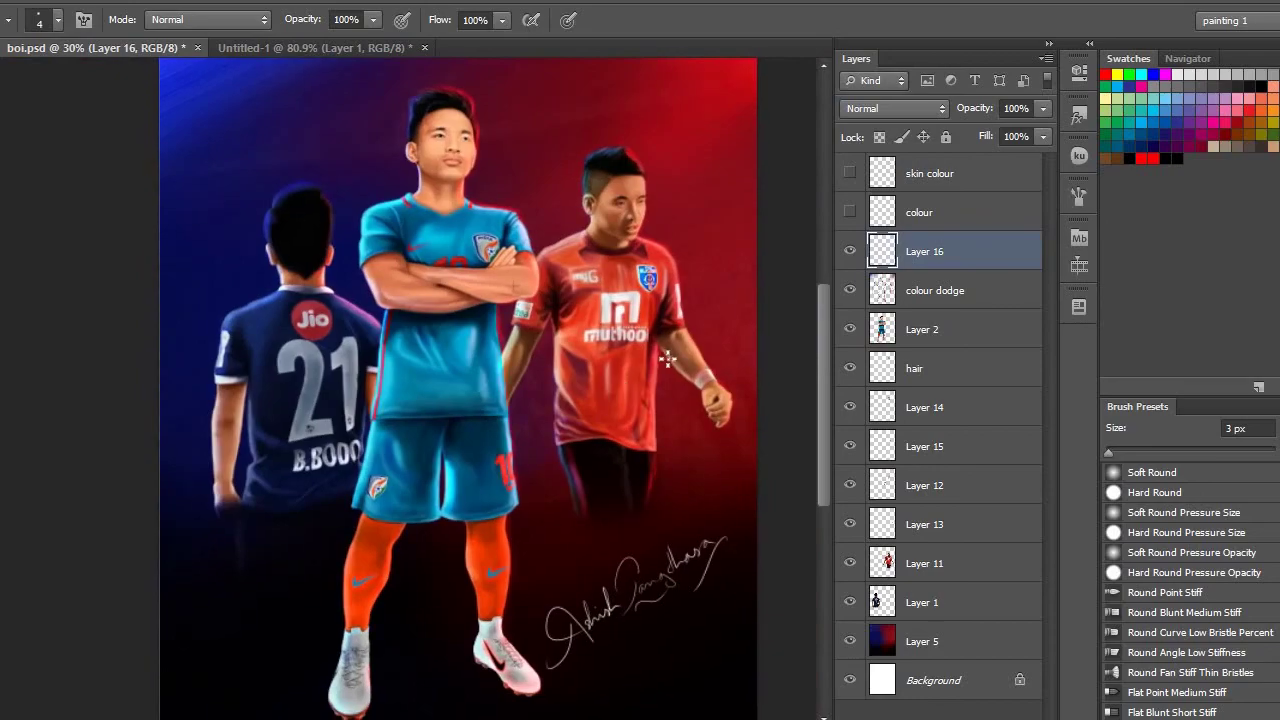